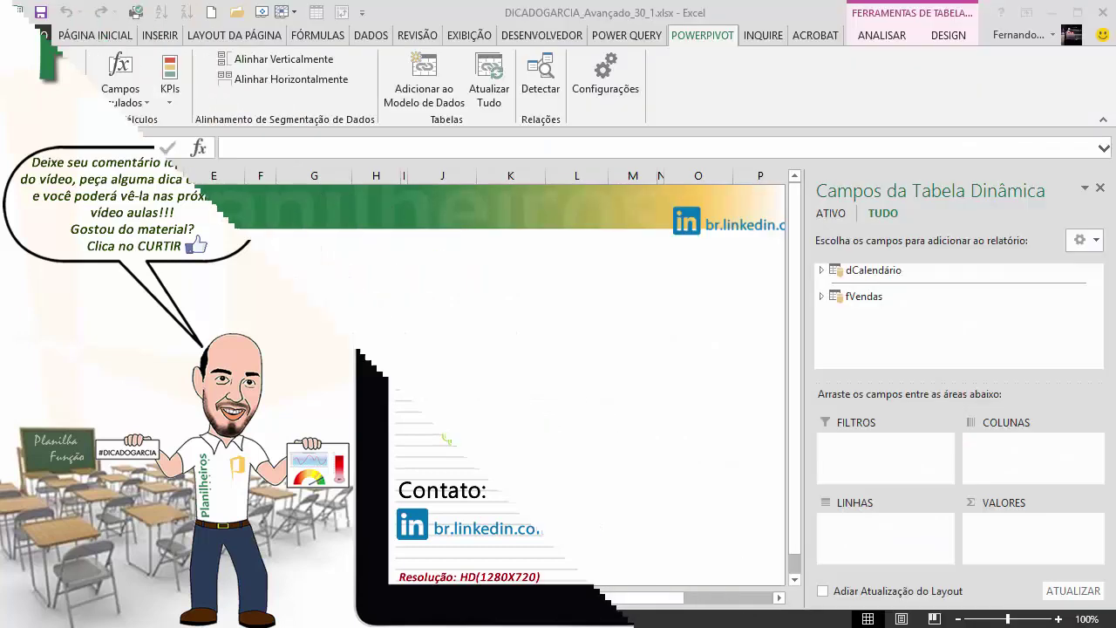
Select the pivot table and launch the Power Pivot data model with POWERPIVOT > Gerenciar
click(260, 264)
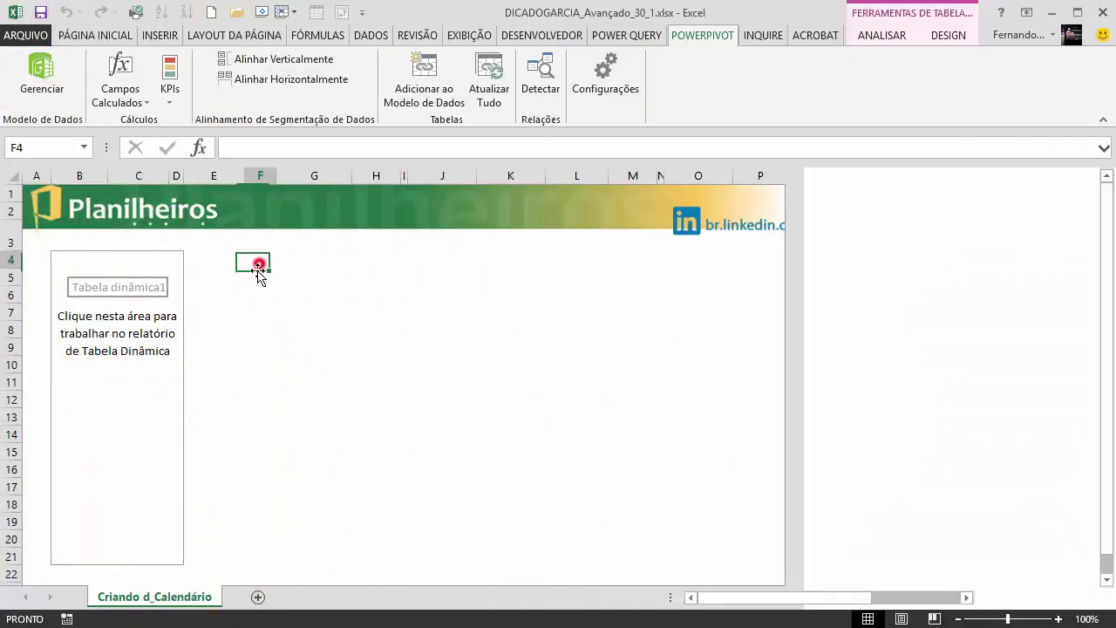
click(123, 258)
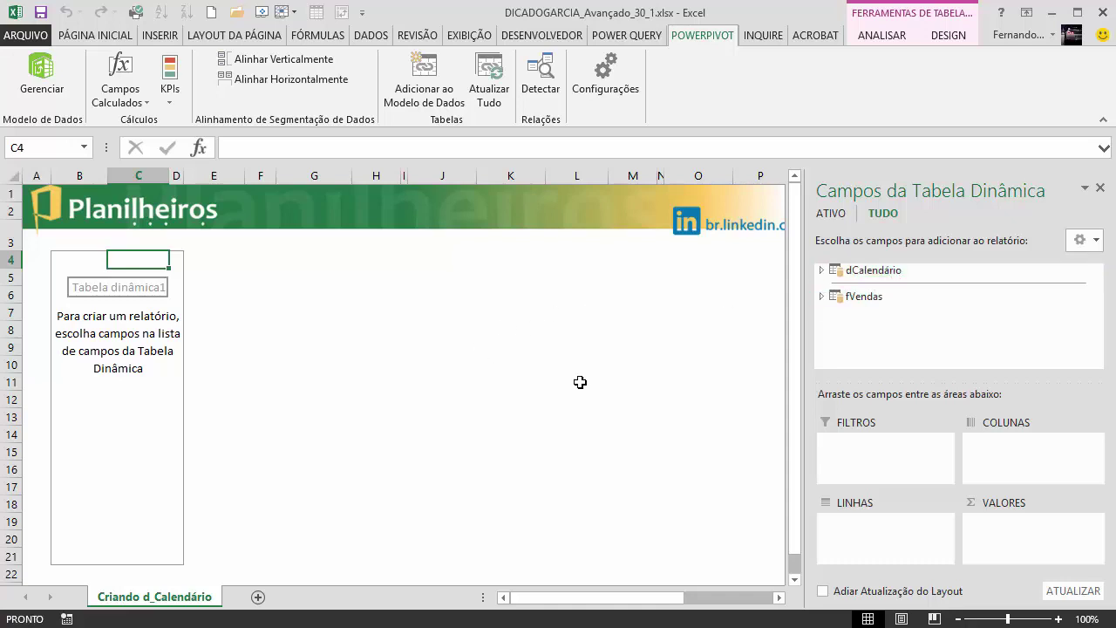
click(42, 77)
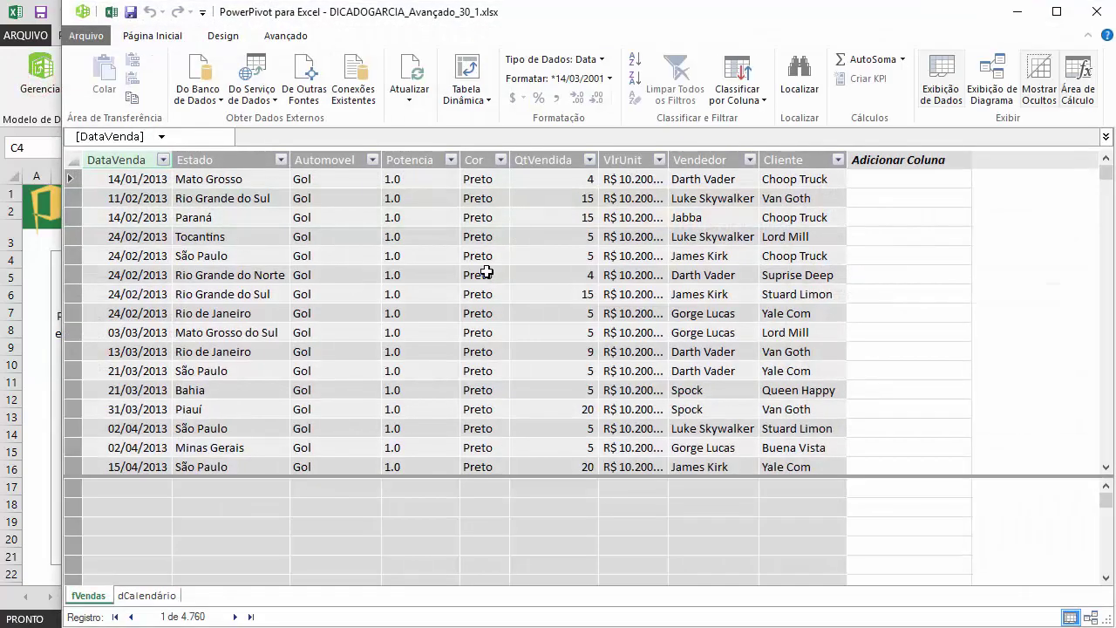
Compare the fVendas and dCalendário tables by flipping between their sheet tabs
click(147, 595)
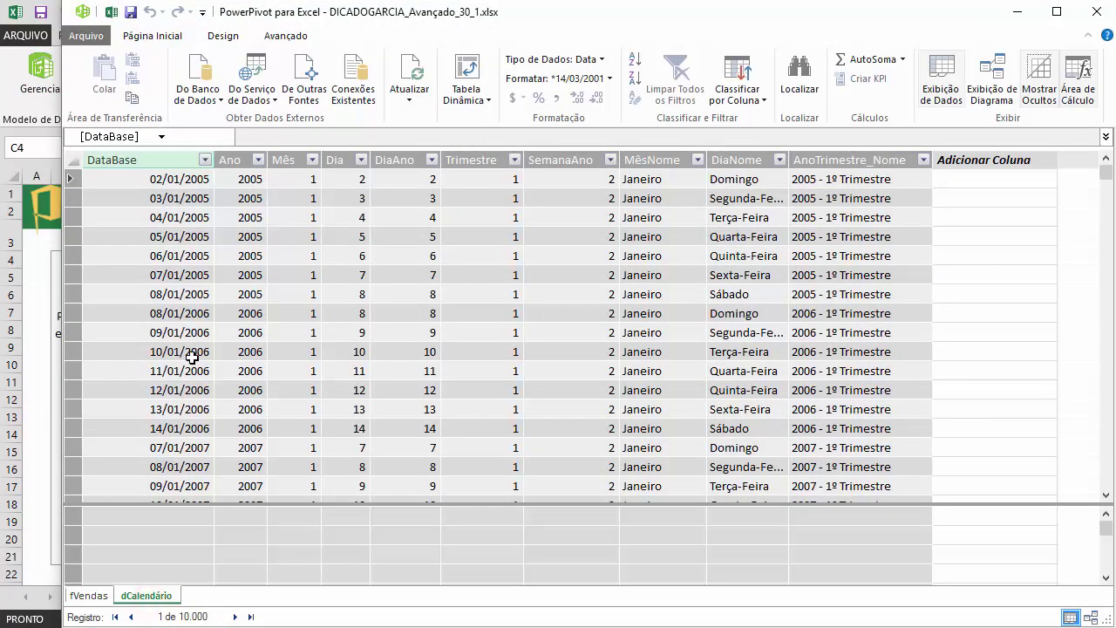
click(88, 595)
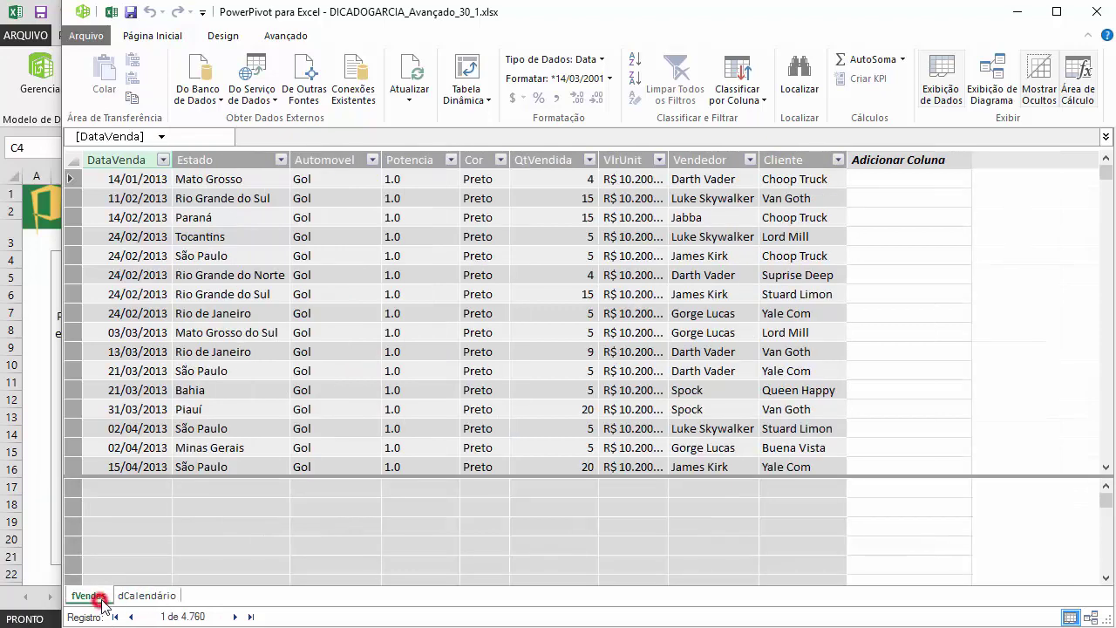
click(147, 596)
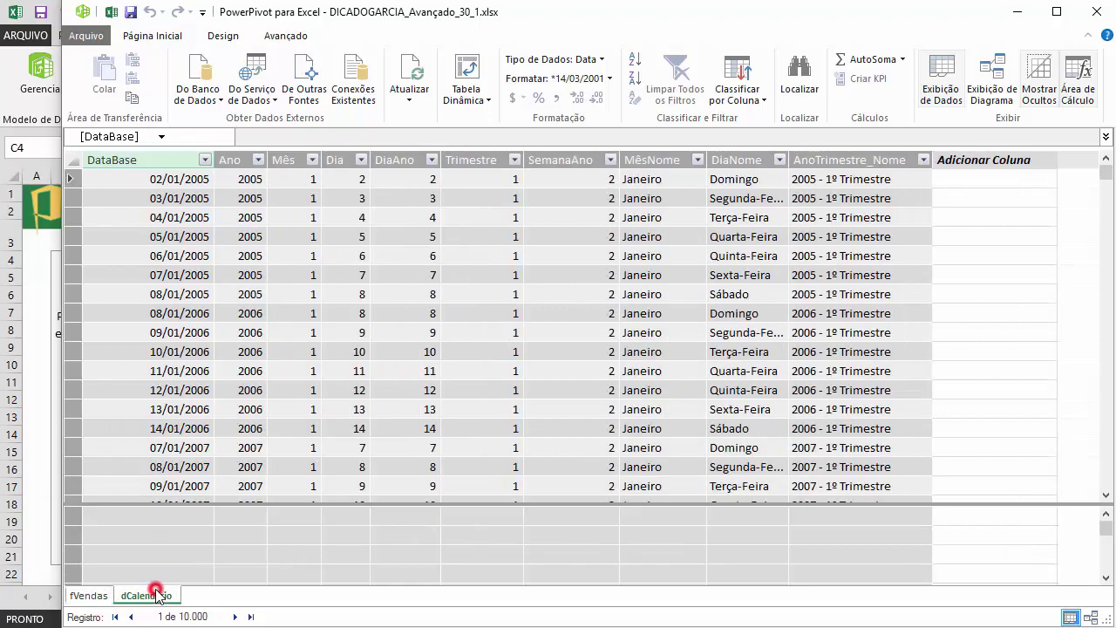
click(88, 595)
click(146, 596)
click(88, 595)
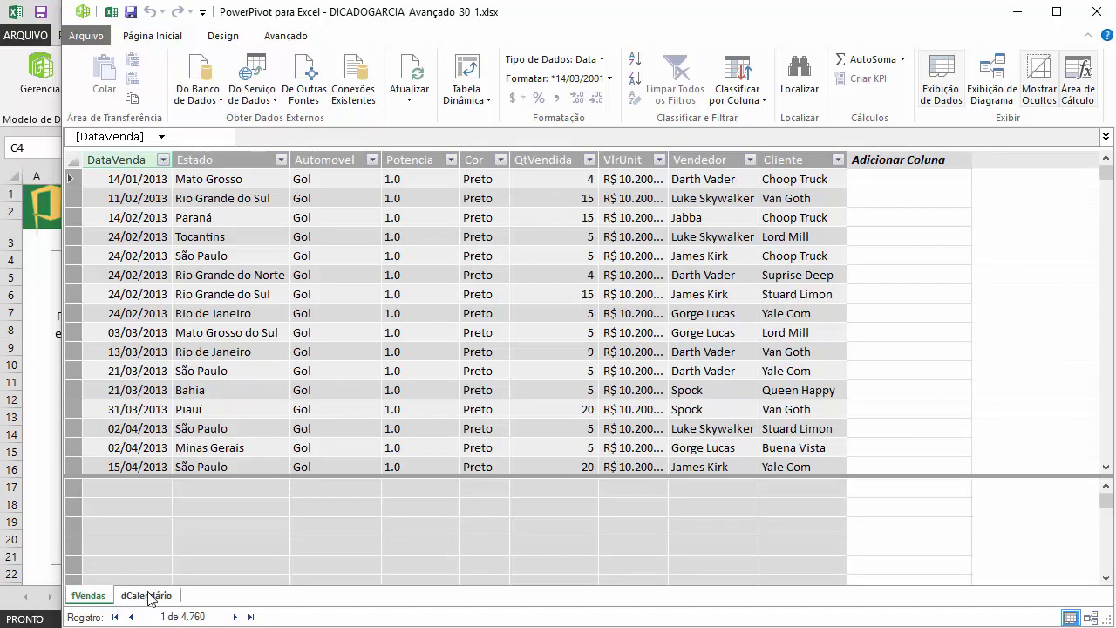
click(146, 595)
click(88, 595)
click(150, 596)
click(85, 596)
click(150, 596)
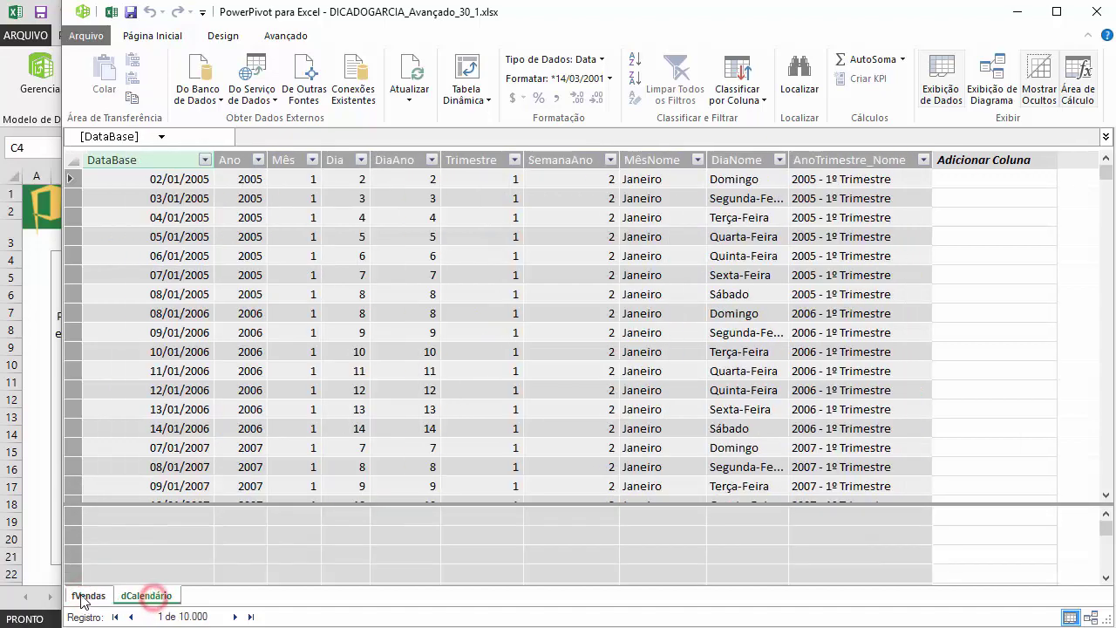
click(80, 596)
click(147, 596)
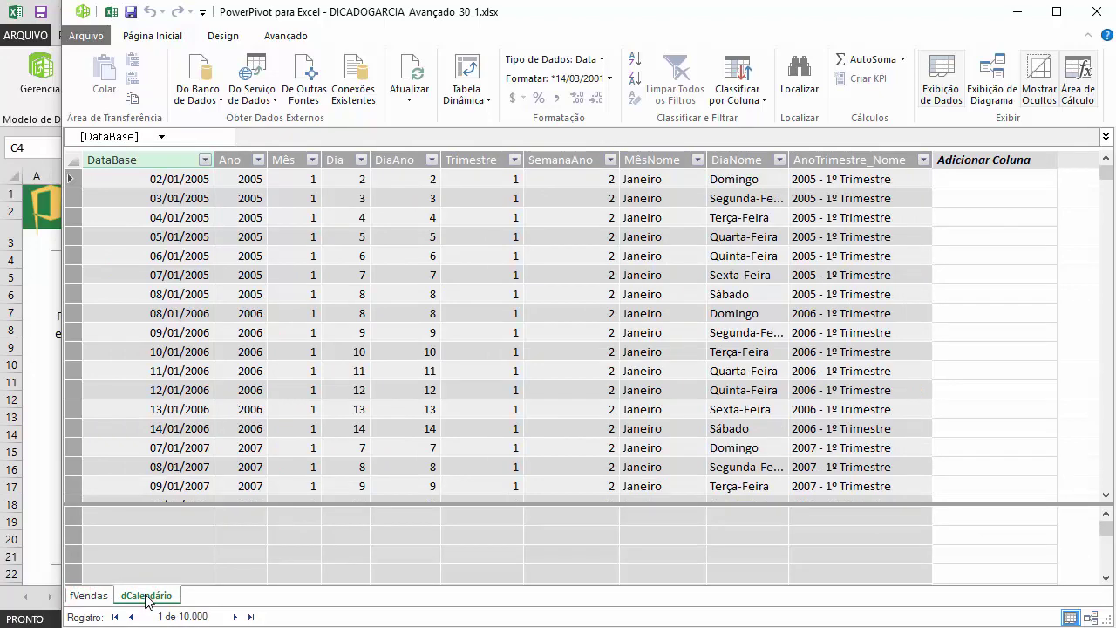
click(87, 596)
click(135, 597)
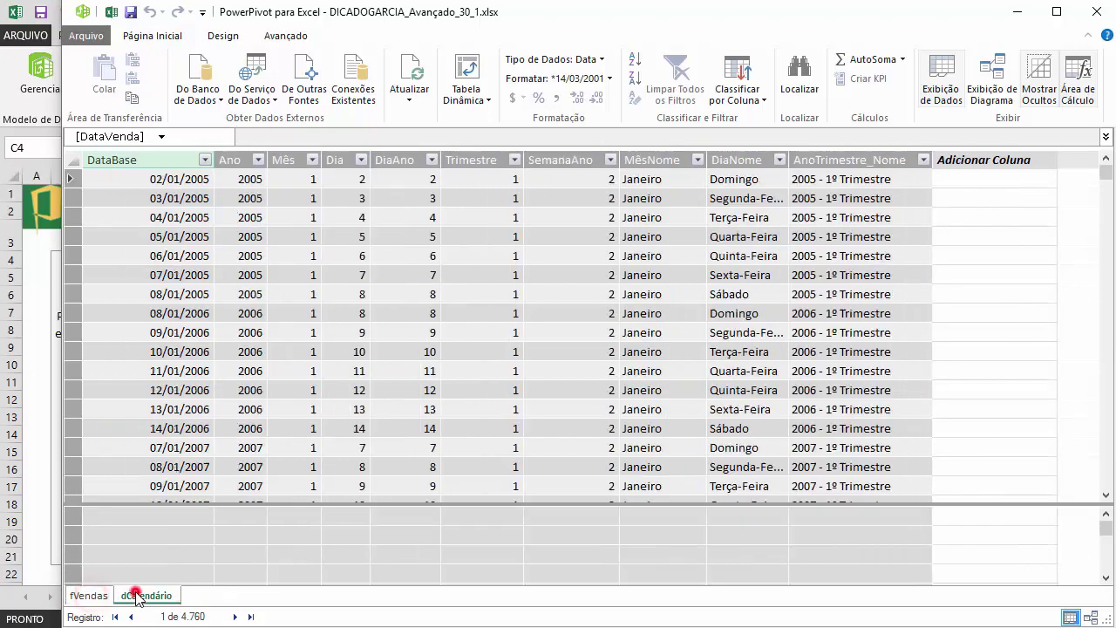
click(90, 595)
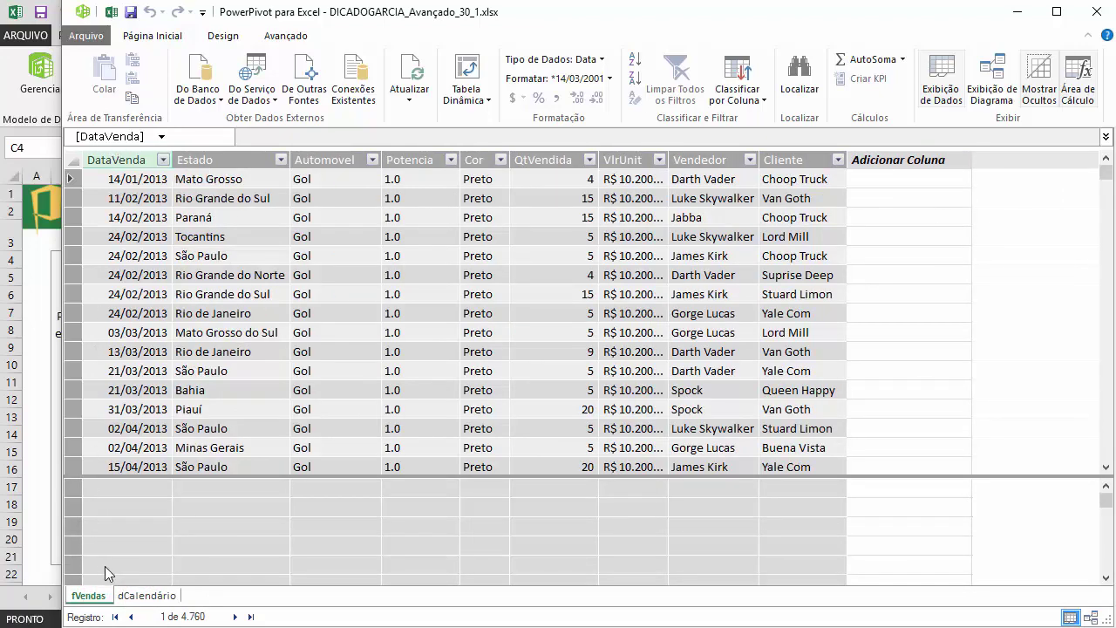
click(136, 596)
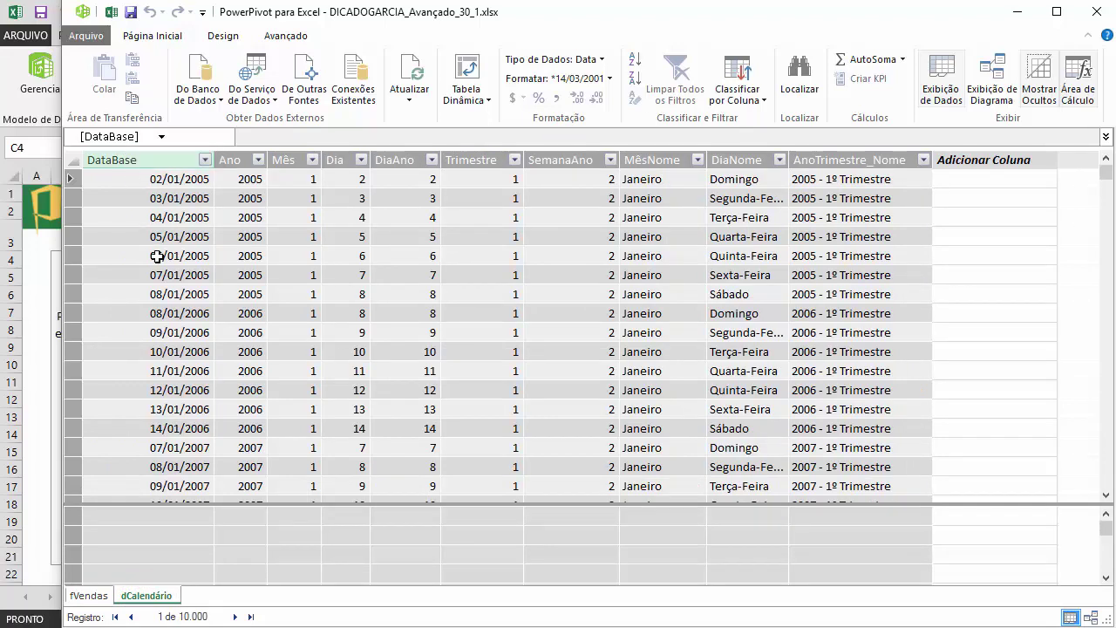
Check DataBase dates 02/01/2005 and 03/01/2005 against fVendas sale dates like 24/02/2013
click(166, 183)
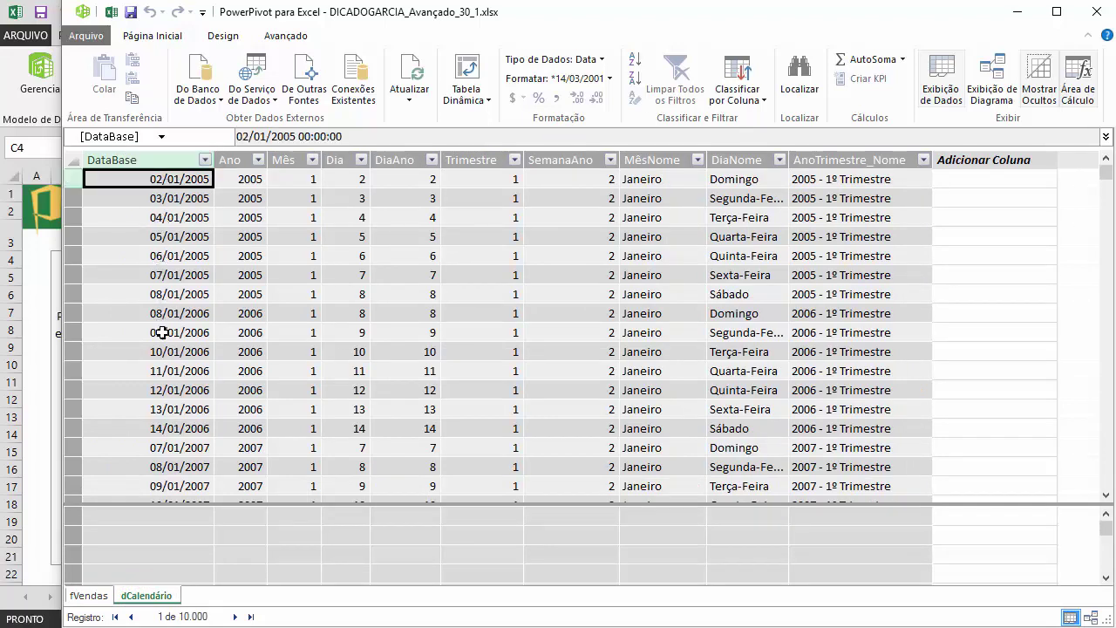
click(176, 197)
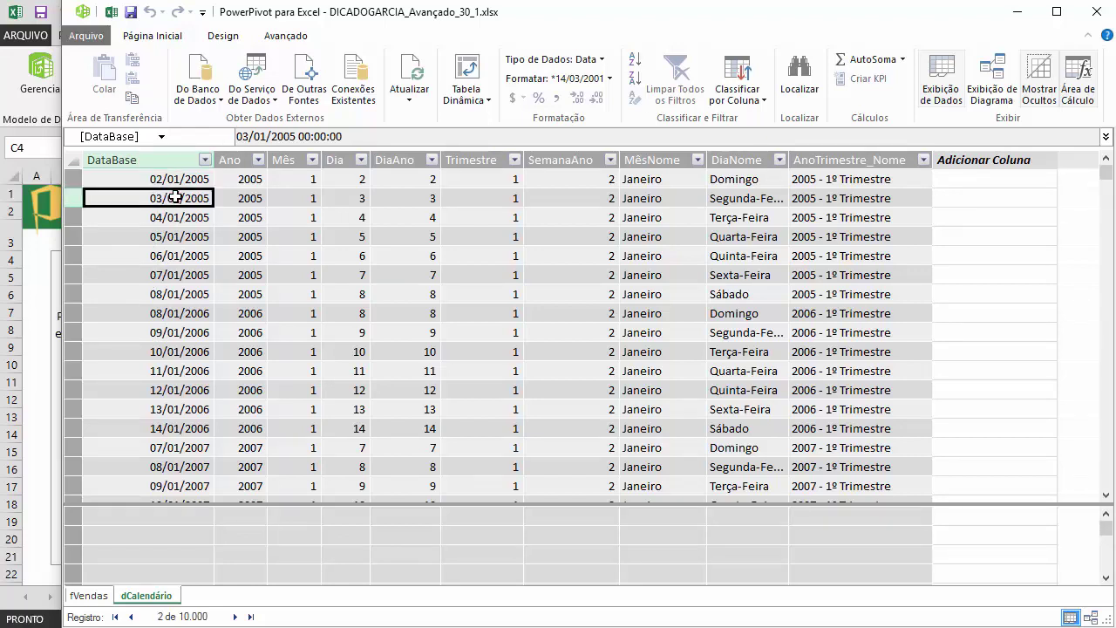
click(92, 595)
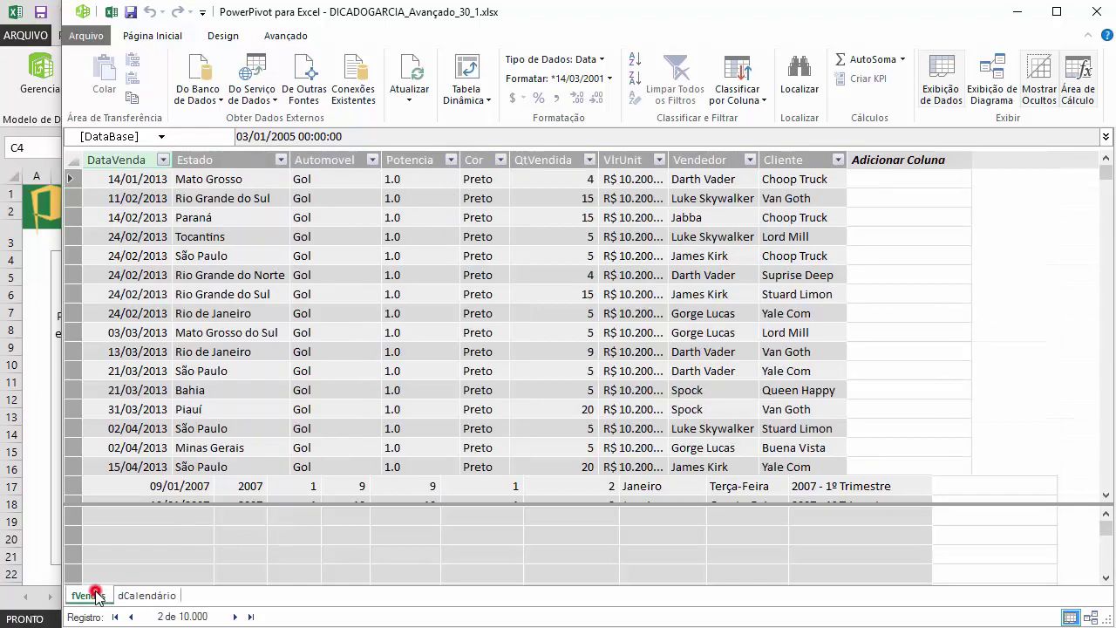
drag(109, 255, 137, 277)
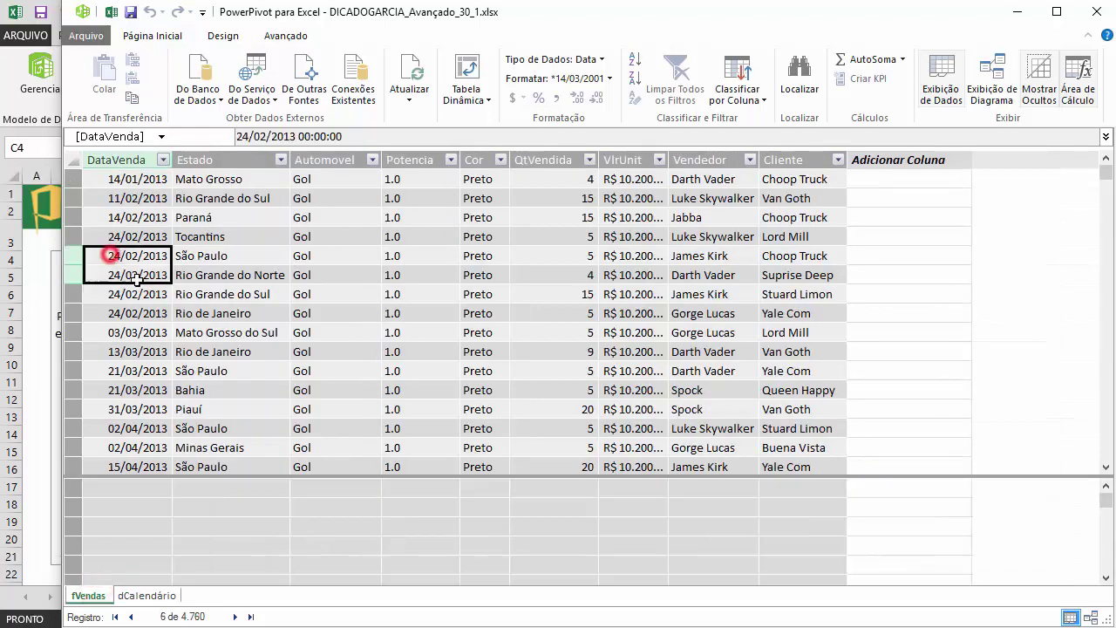
click(136, 197)
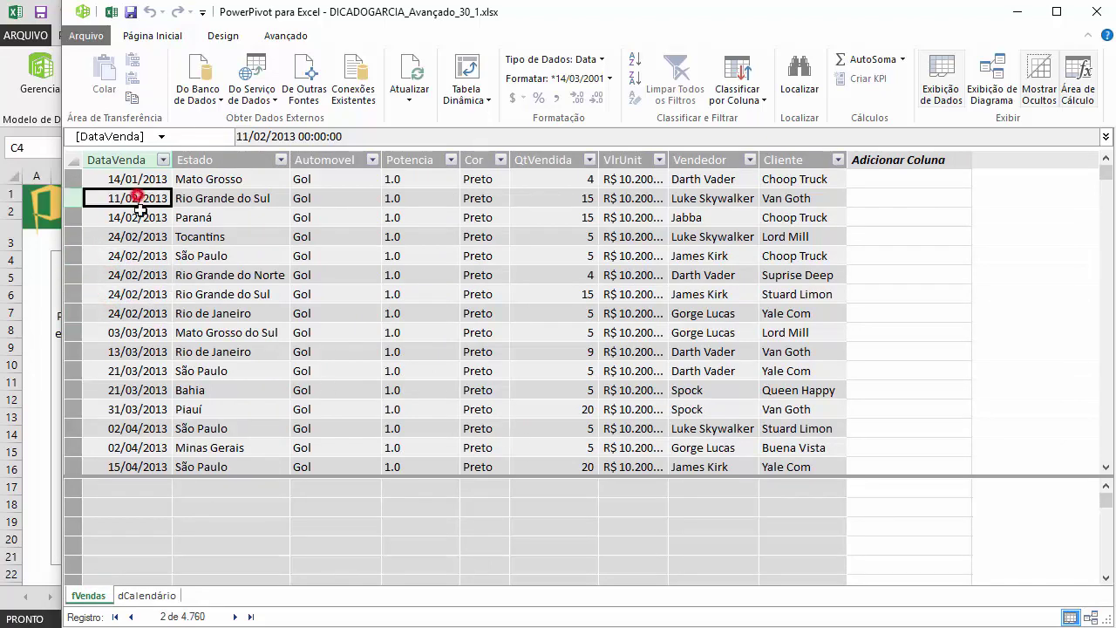
Flip between the two tables again and finish on the dCalendário table
click(150, 595)
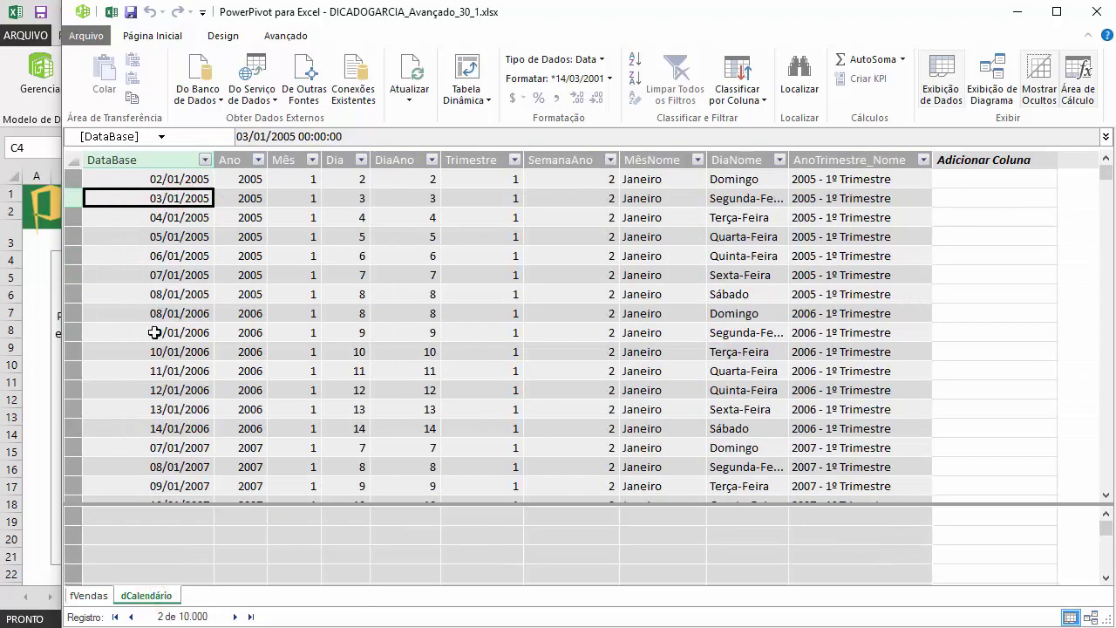
click(88, 595)
click(139, 596)
click(90, 595)
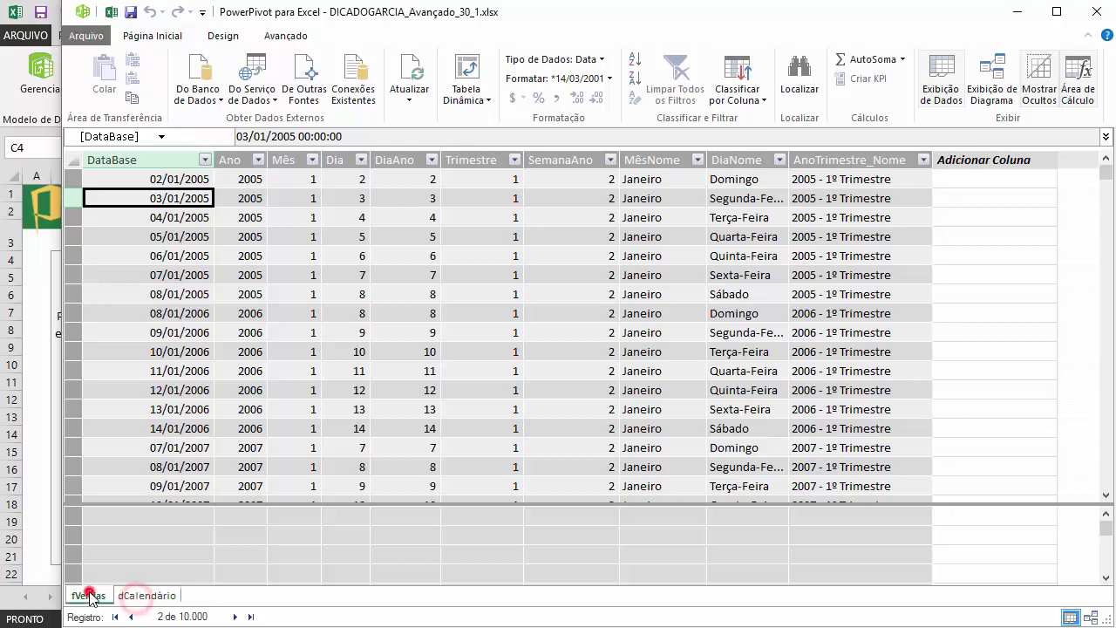
click(140, 596)
click(88, 595)
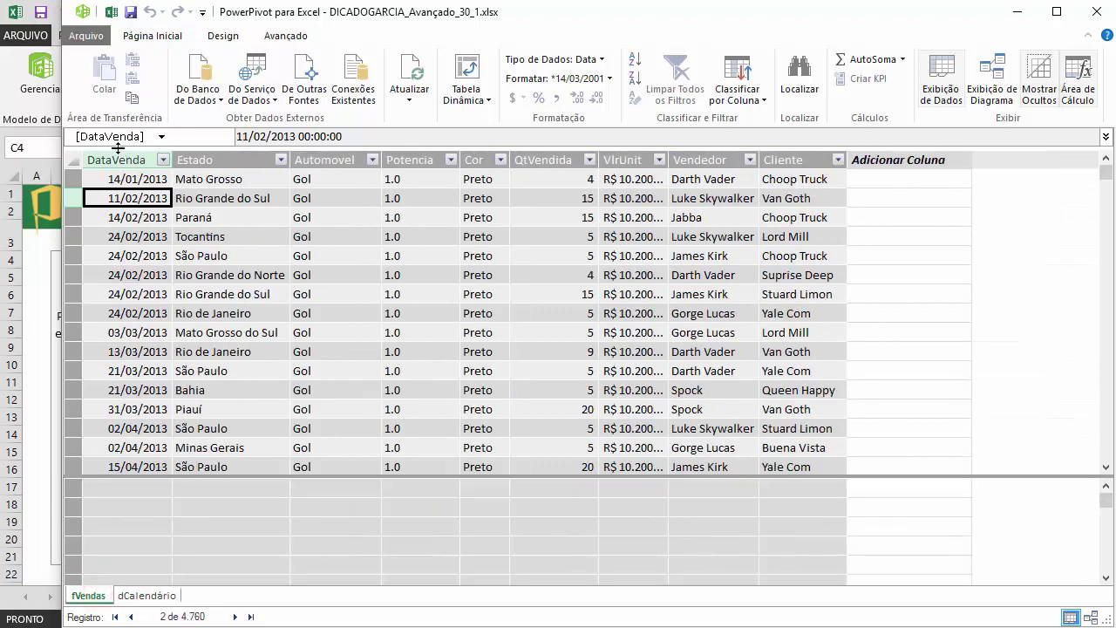
click(140, 595)
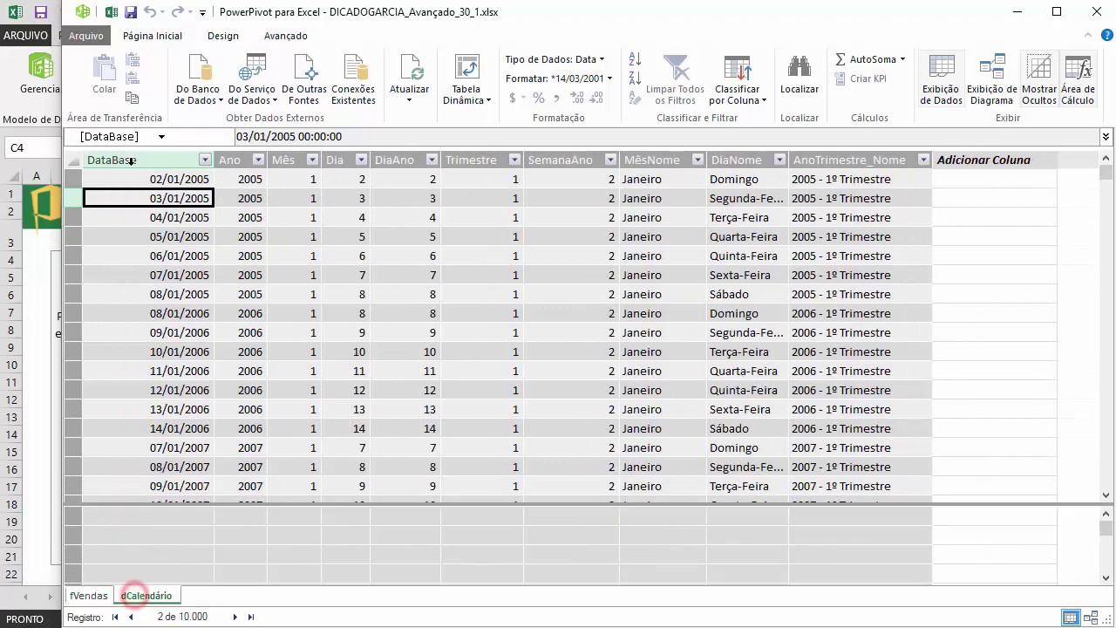
click(851, 14)
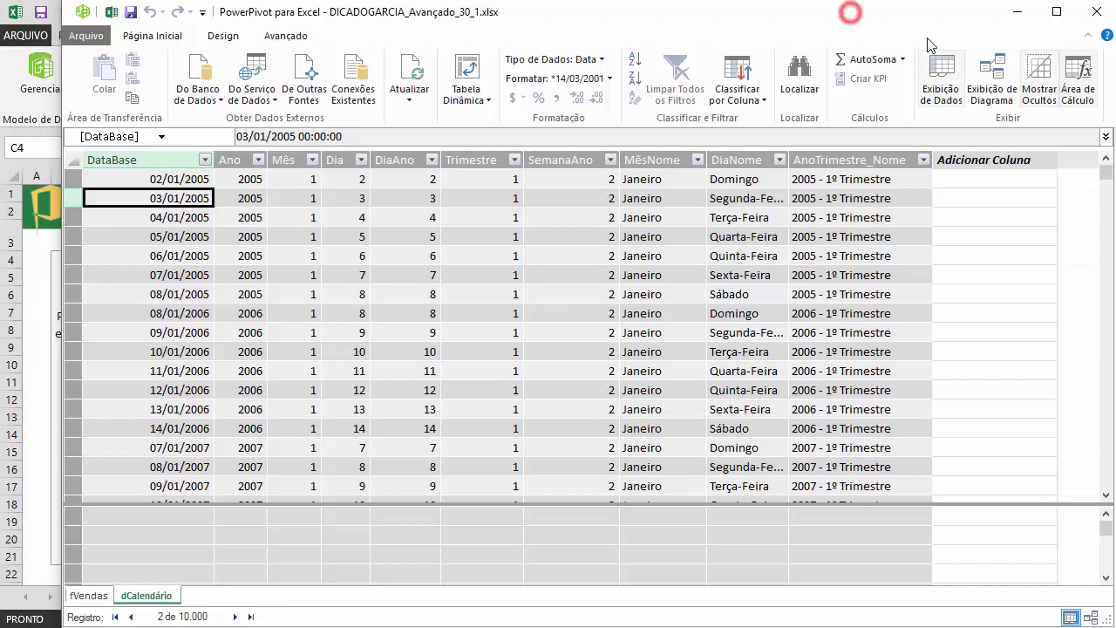
Switch to Diagram View and enlarge fVendas and dCalendário to show all their fields
click(994, 92)
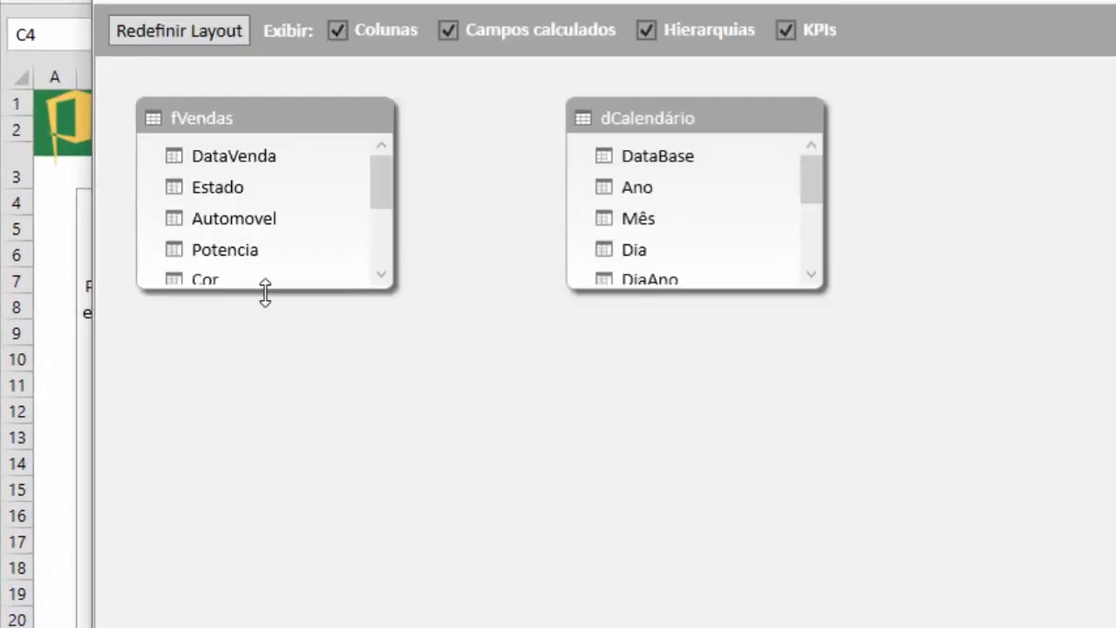
mouse_move(264, 290)
mouse_down()
mouse_move(220, 506)
mouse_move(229, 480)
mouse_up()
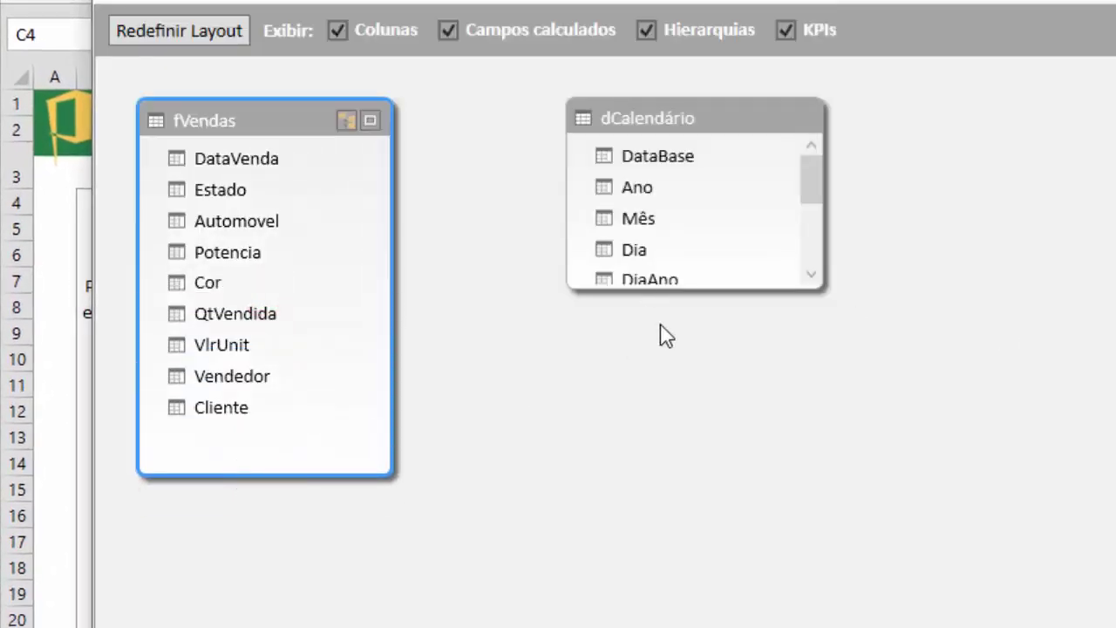
mouse_move(697, 292)
mouse_down()
mouse_move(681, 447)
mouse_move(695, 505)
mouse_up()
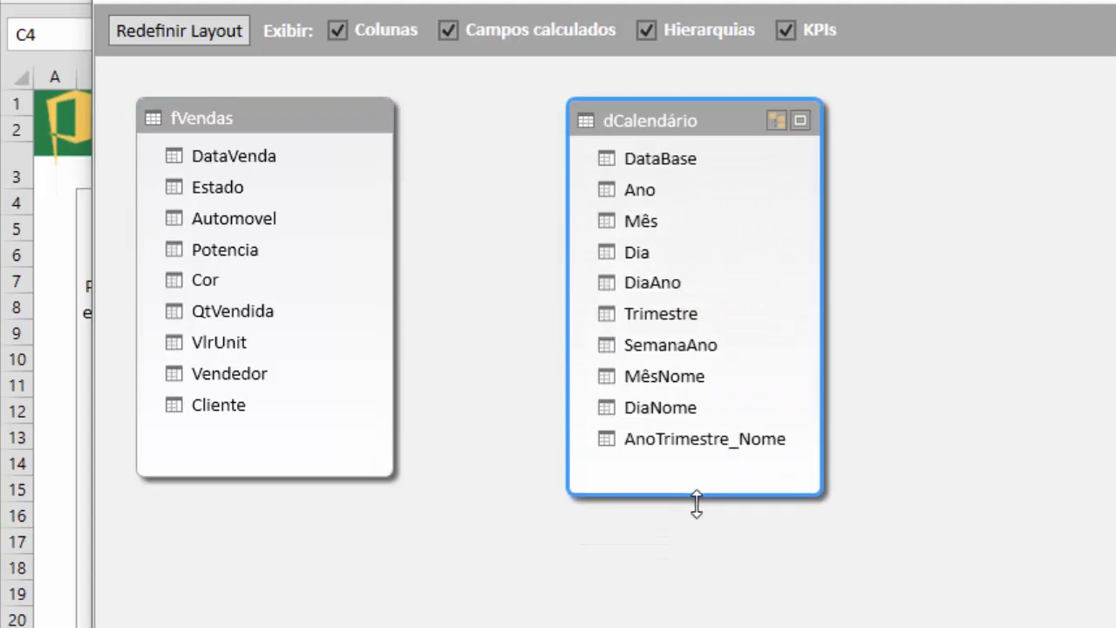
click(251, 114)
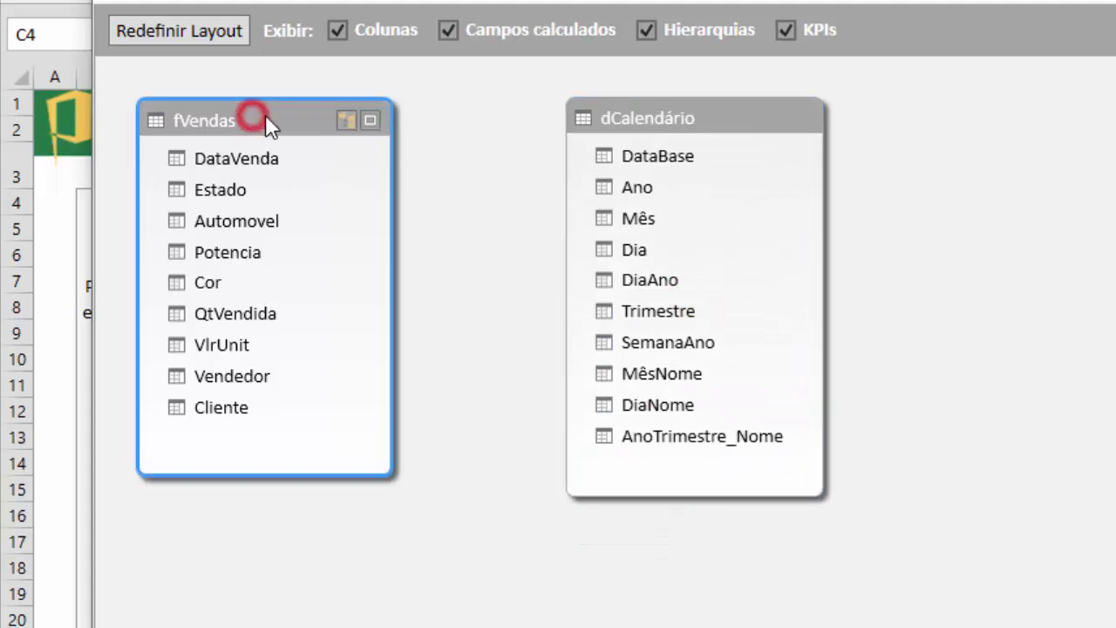
click(719, 111)
Drag dCalendário's DataBase onto fVendas' DataVenda to relate them, then return to Excel
click(249, 114)
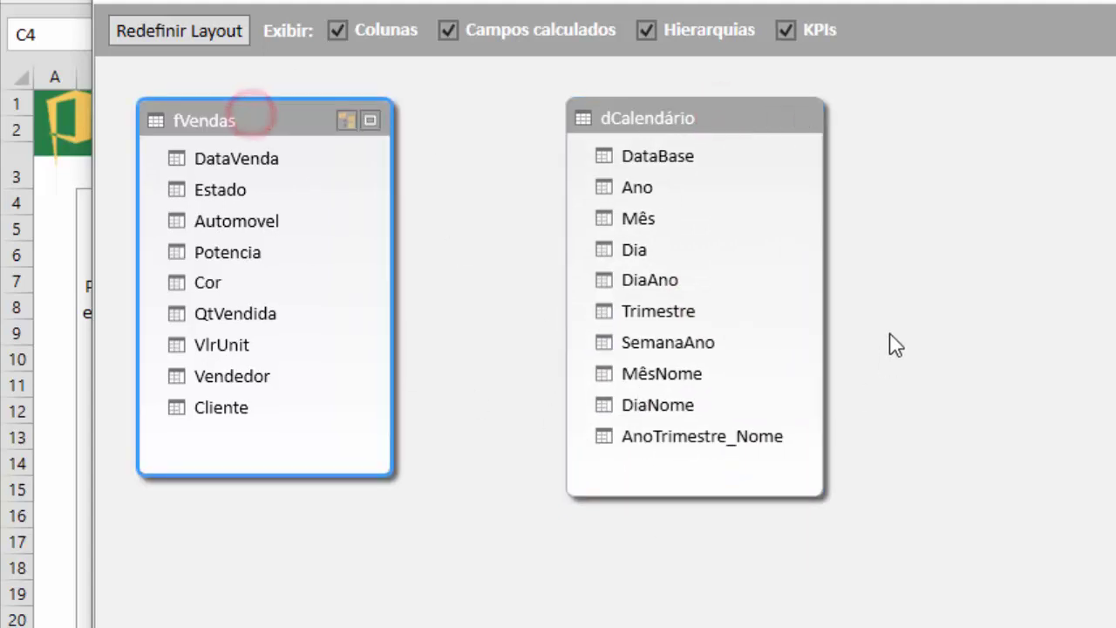
click(654, 155)
drag(267, 158, 605, 155)
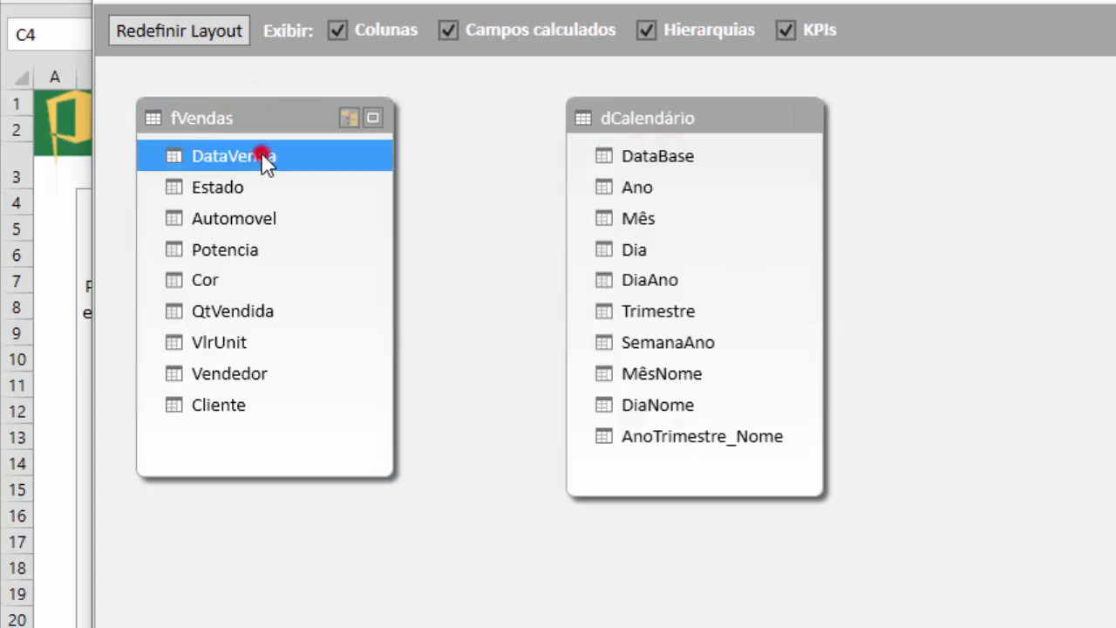
click(202, 157)
click(668, 155)
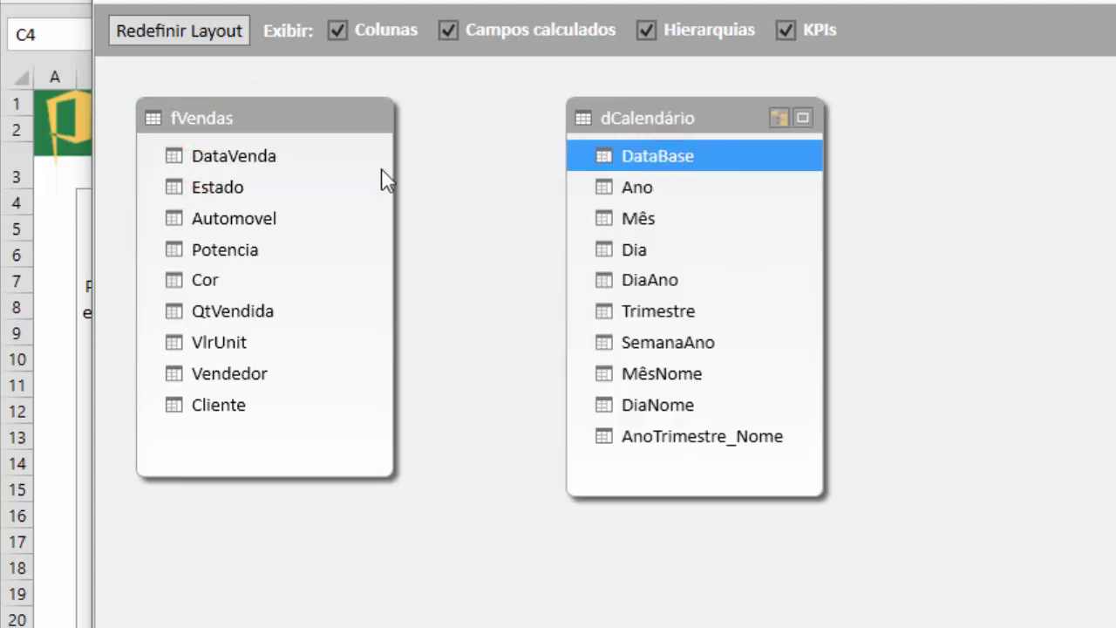
click(258, 169)
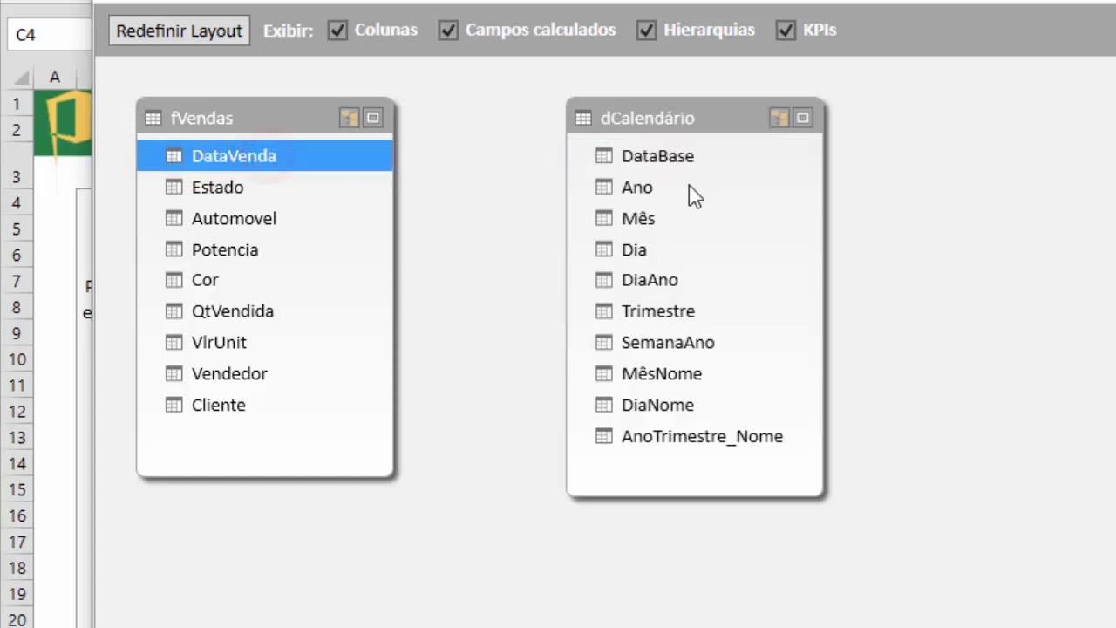
click(693, 159)
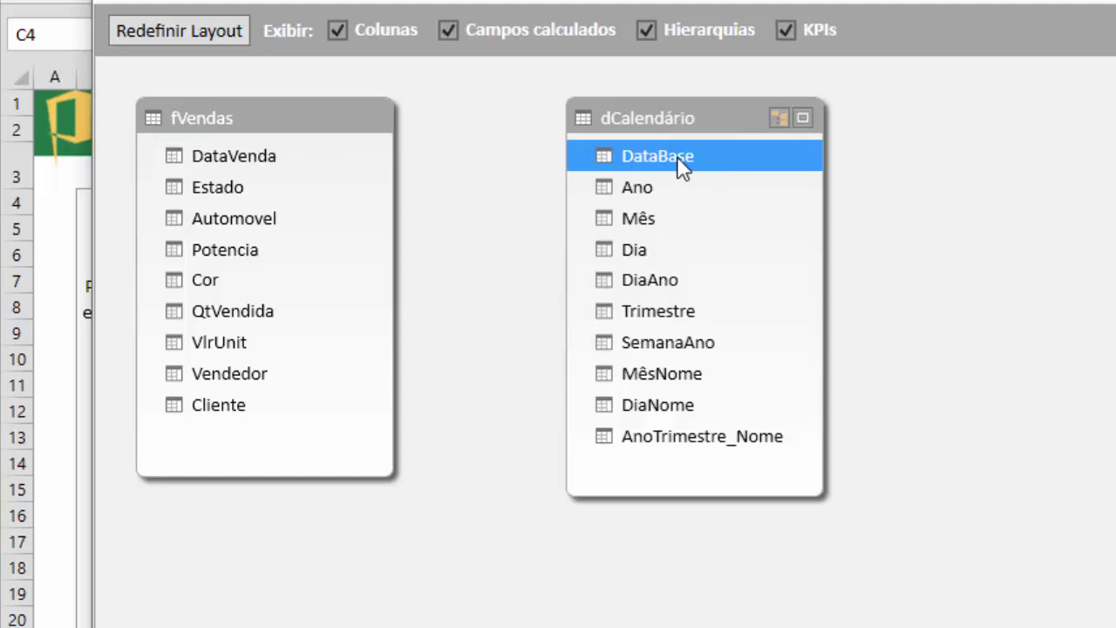
drag(678, 159, 251, 148)
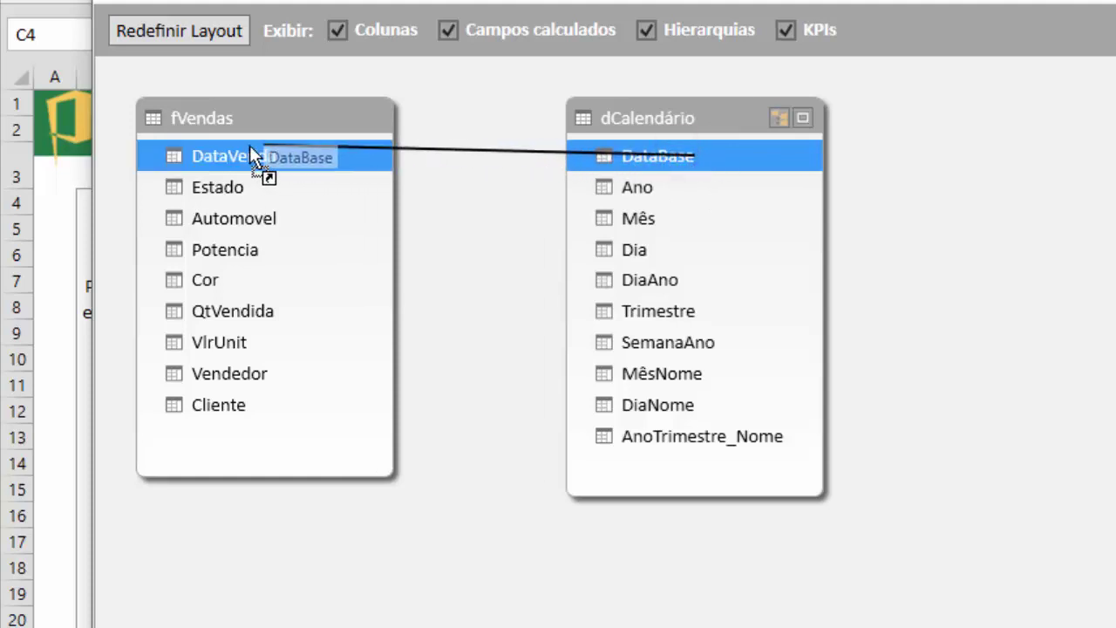
drag(250, 148, 236, 148)
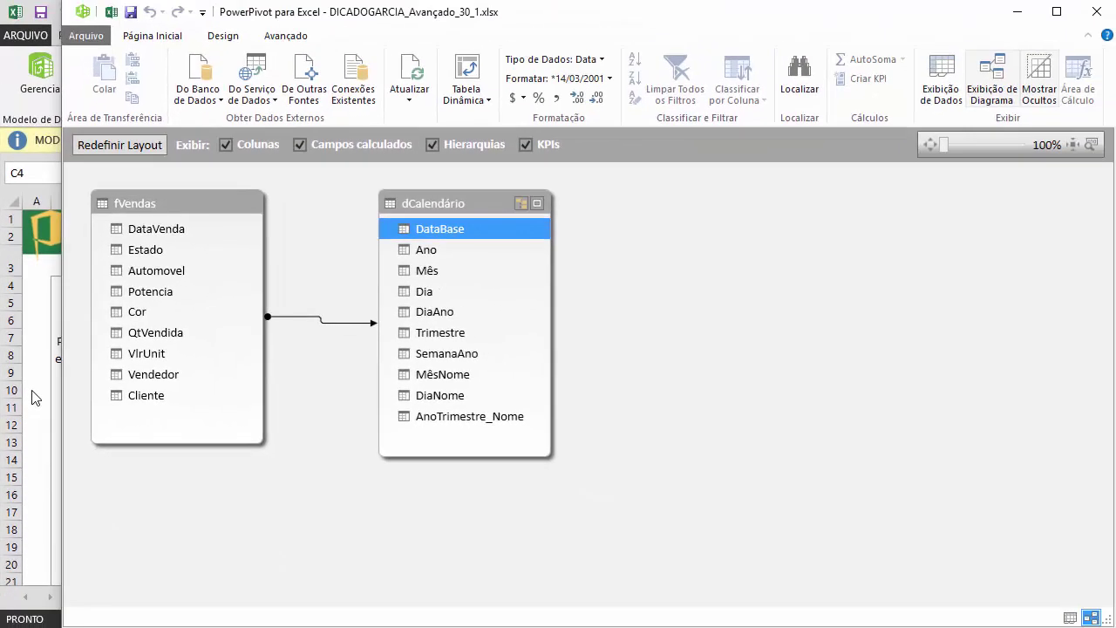
click(34, 389)
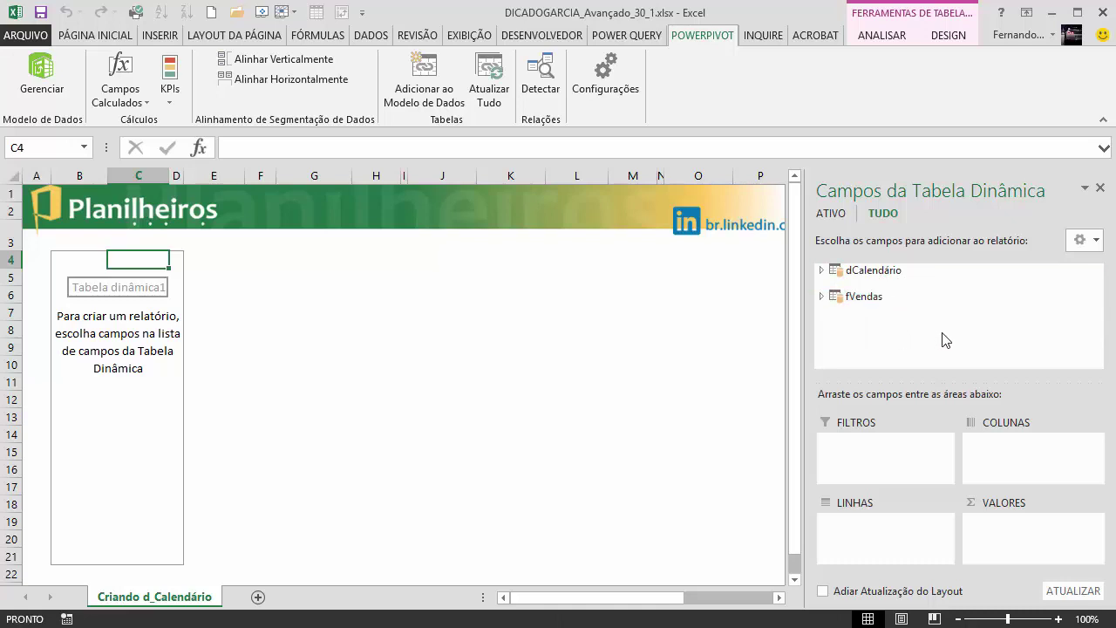
Expand and collapse fVendas and dCalendário in the PivotTable Fields list
click(820, 296)
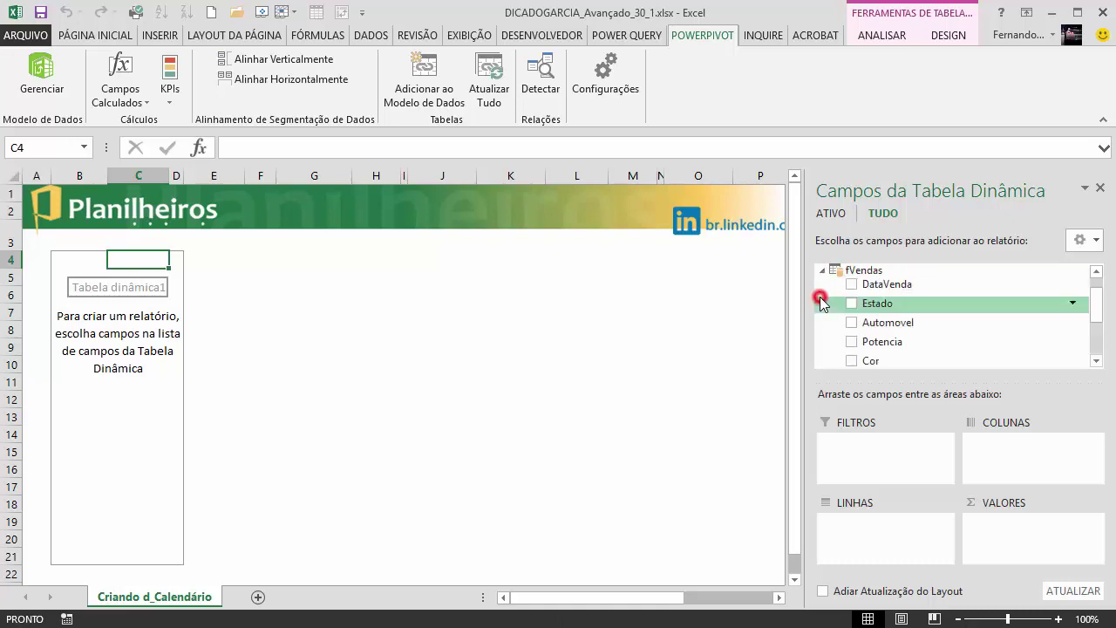
click(820, 268)
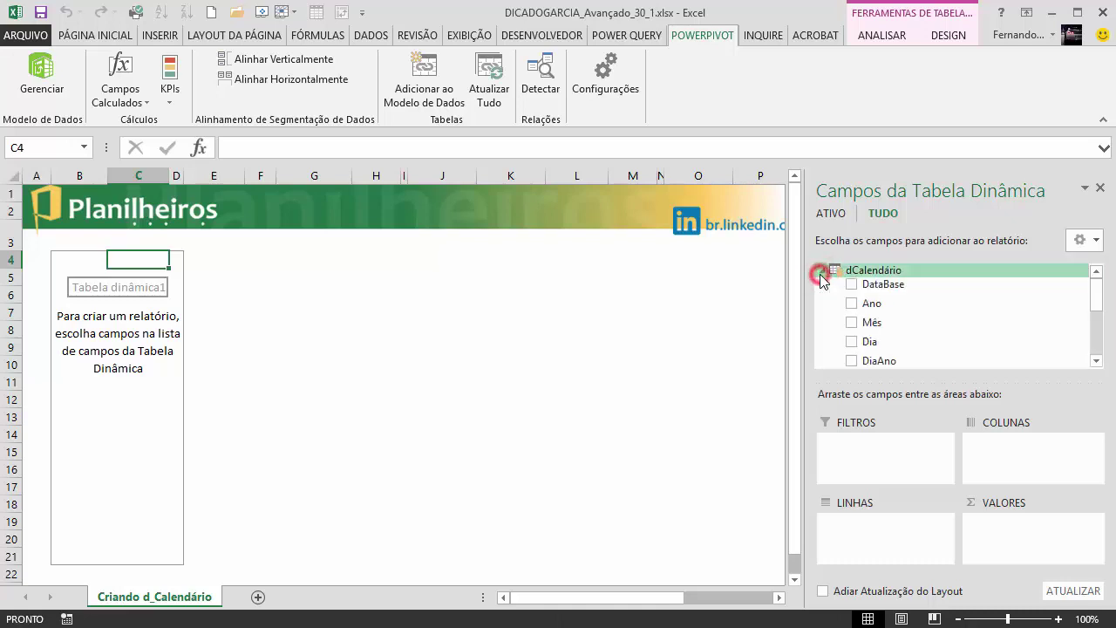
click(820, 270)
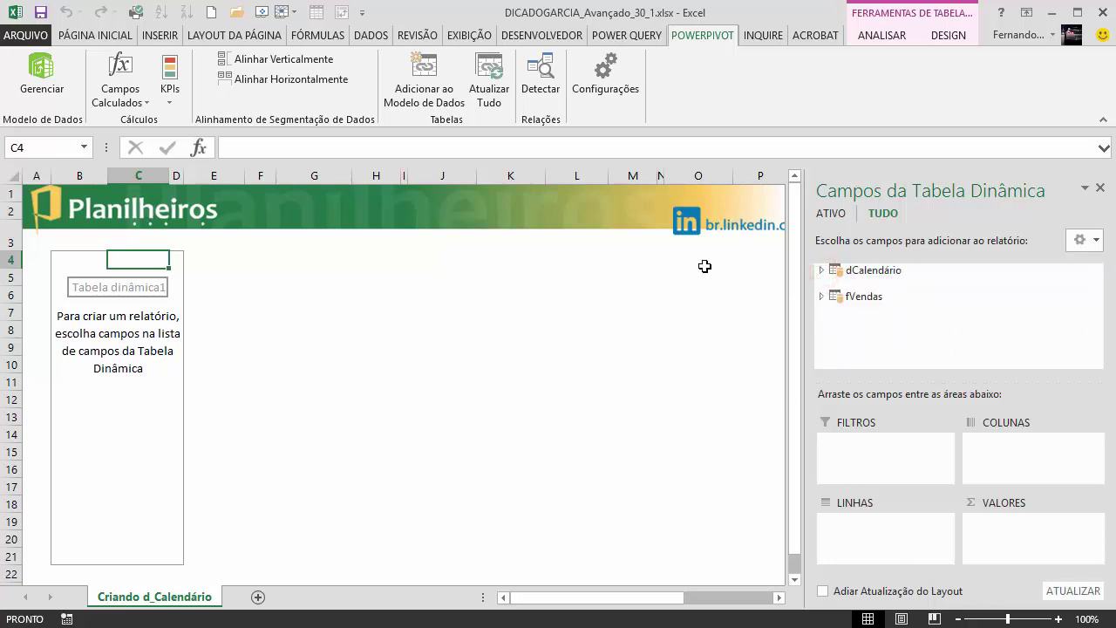
Reopen the Power Pivot window from POWERPIVOT > Gerenciar
click(700, 33)
click(722, 33)
click(41, 71)
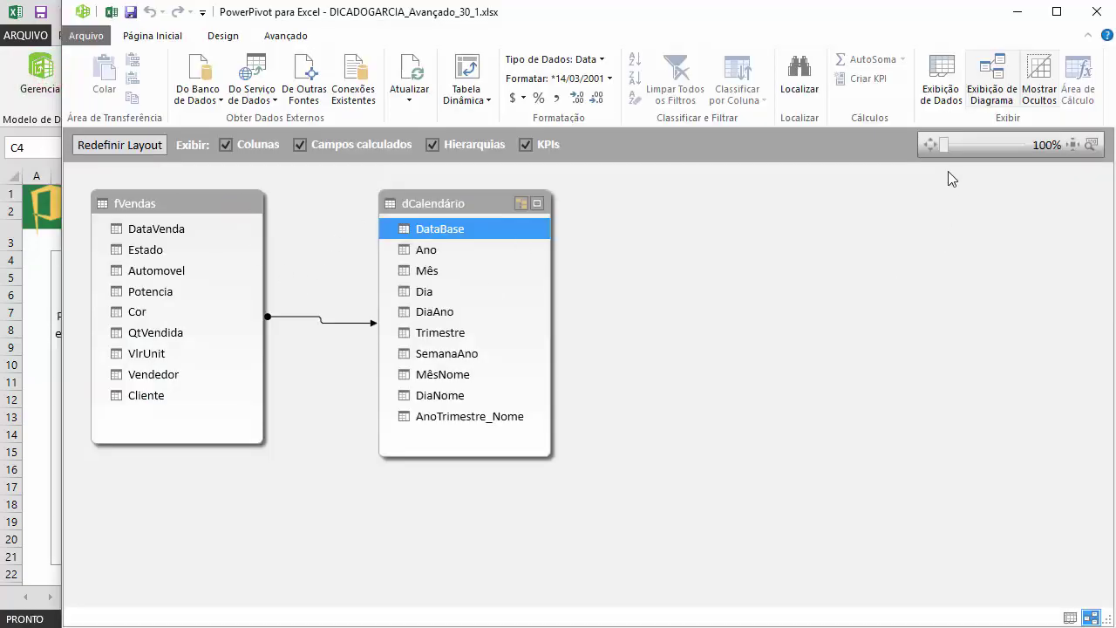
Review the dCalendário rows in Exibição de Dados, then go back to the Excel workbook
click(939, 87)
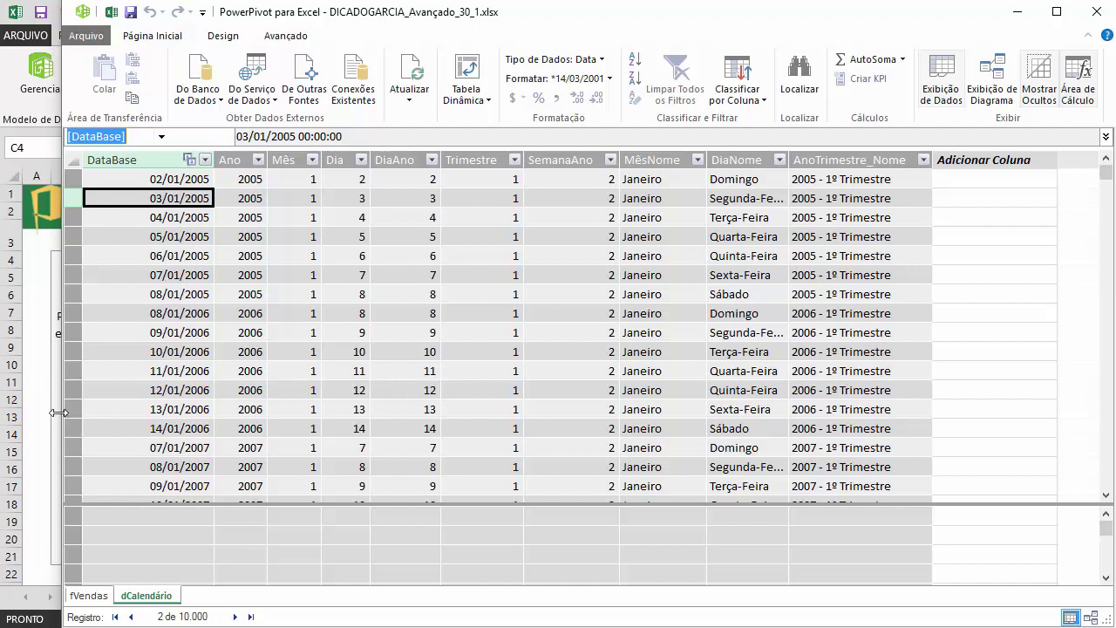
click(37, 335)
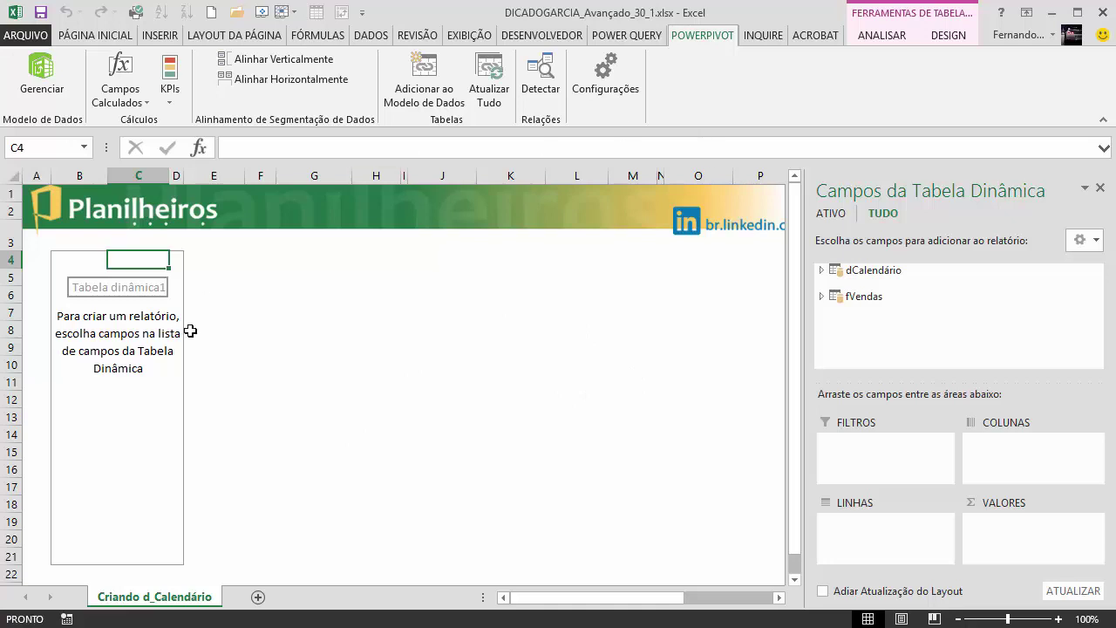
Open Power Pivot, glance at fVendas and dCalendário, and switch to Exibição de Diagrama
click(42, 74)
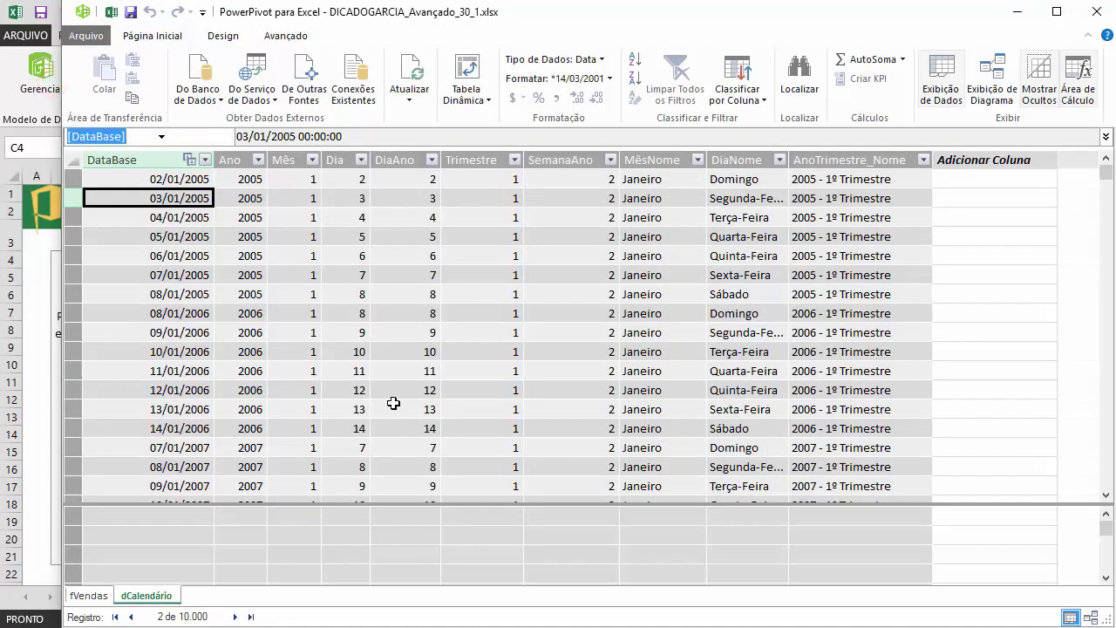
click(88, 595)
click(131, 596)
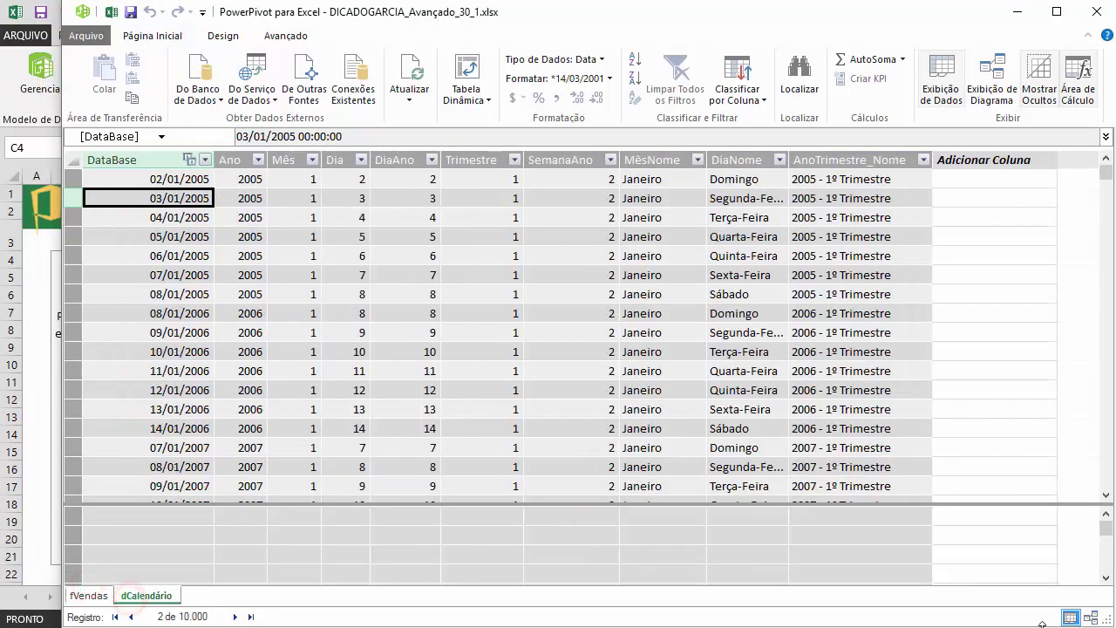
click(1092, 618)
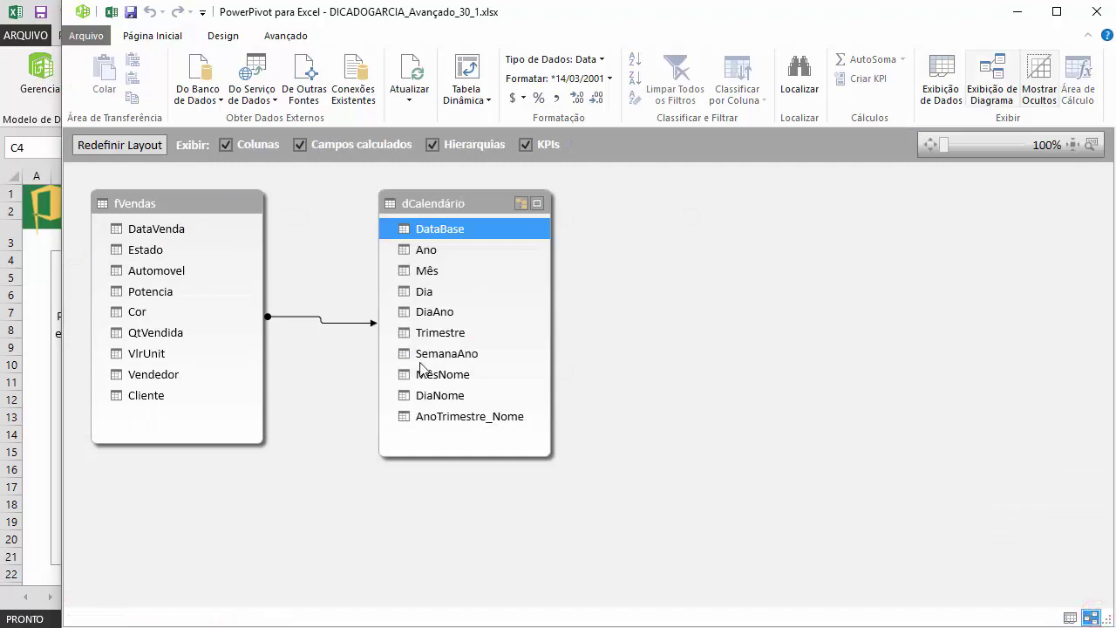
Switch to Excel and back to Power Pivot twice, ending on the relationship diagram
click(38, 364)
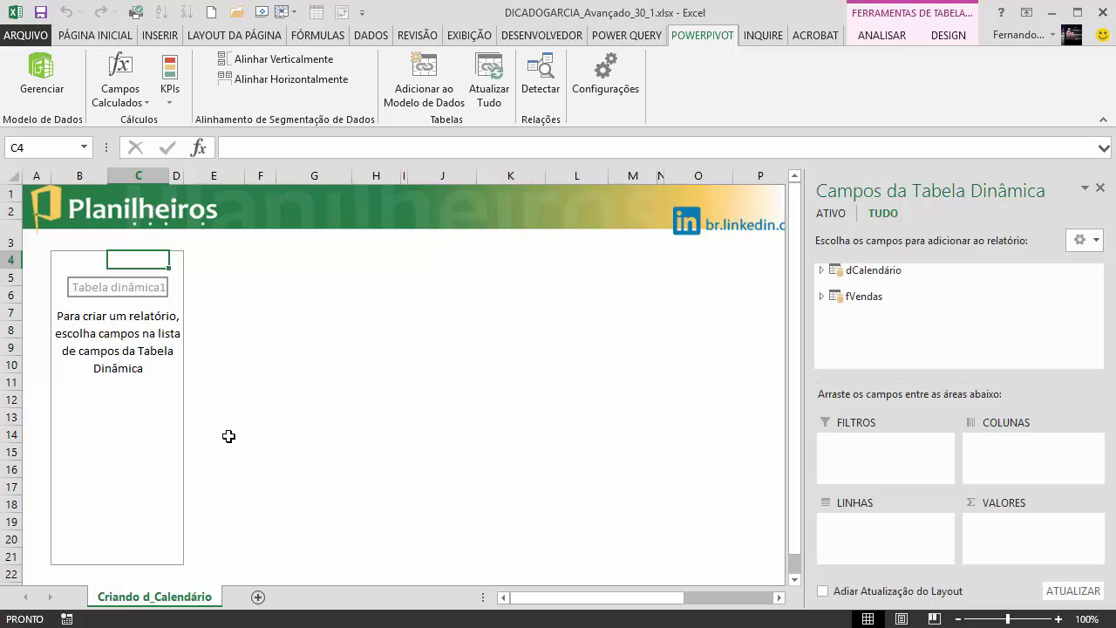
click(42, 77)
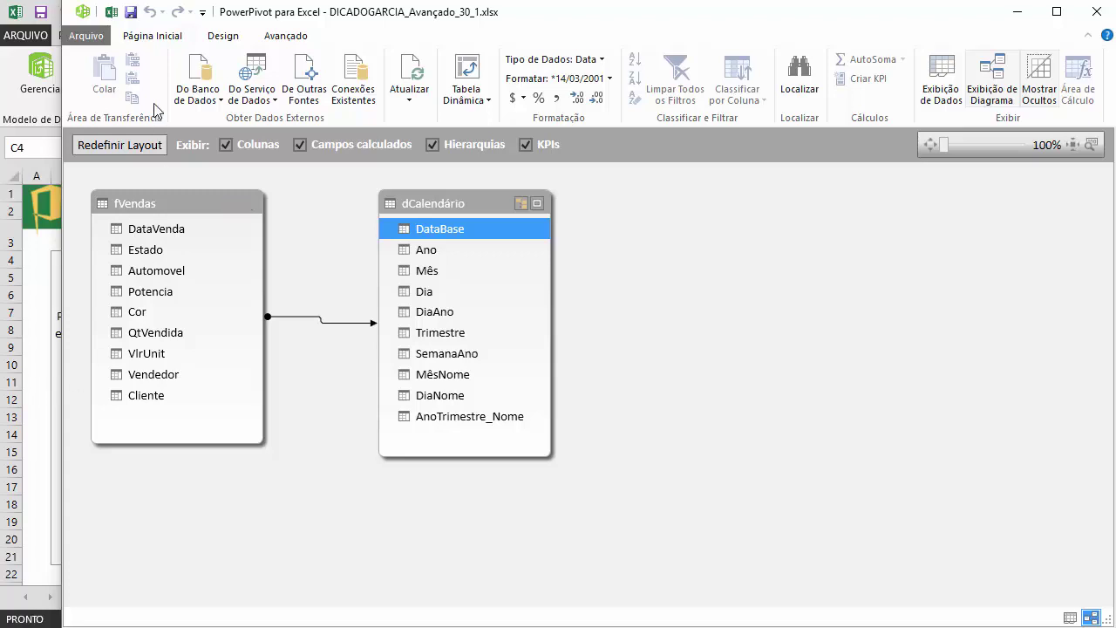
click(39, 294)
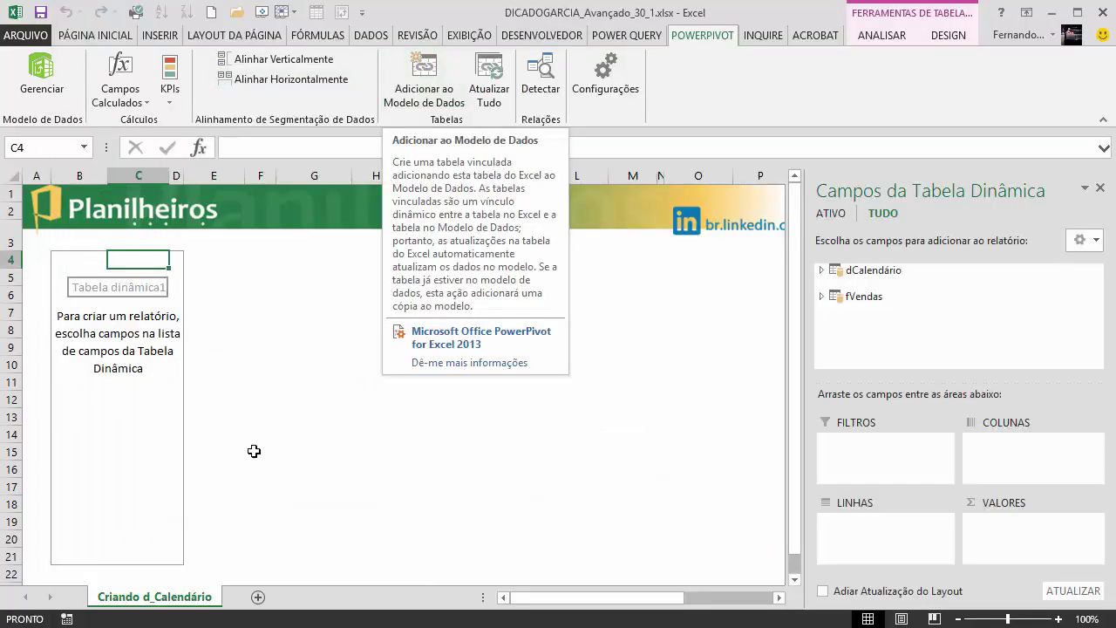
click(40, 75)
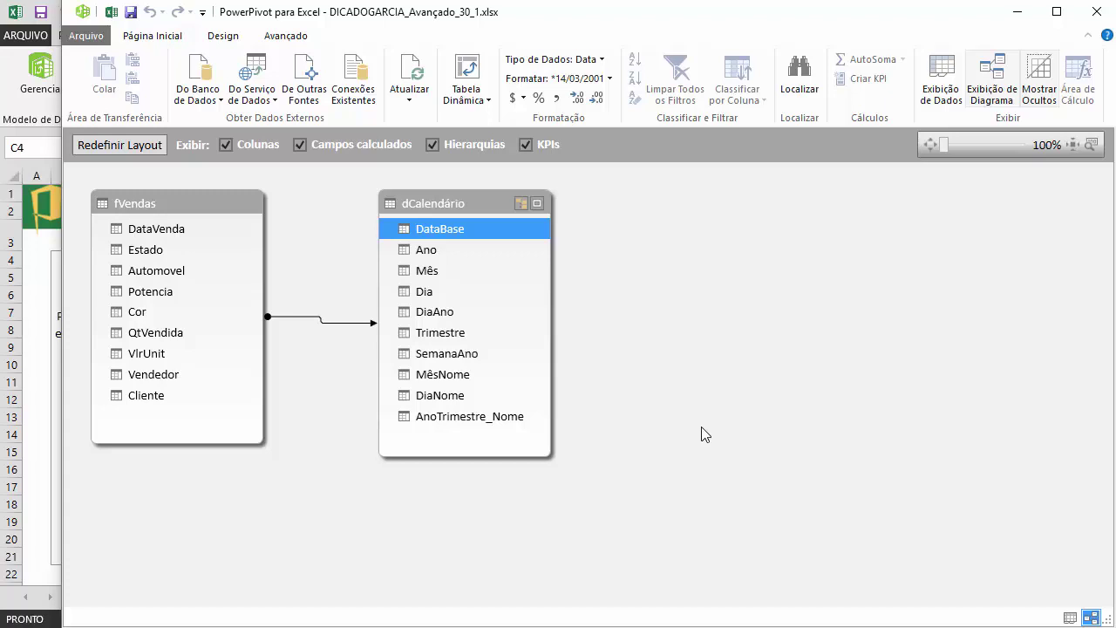
Show fVendas as a data grid and autofit all its columns, slightly narrowed
click(1070, 617)
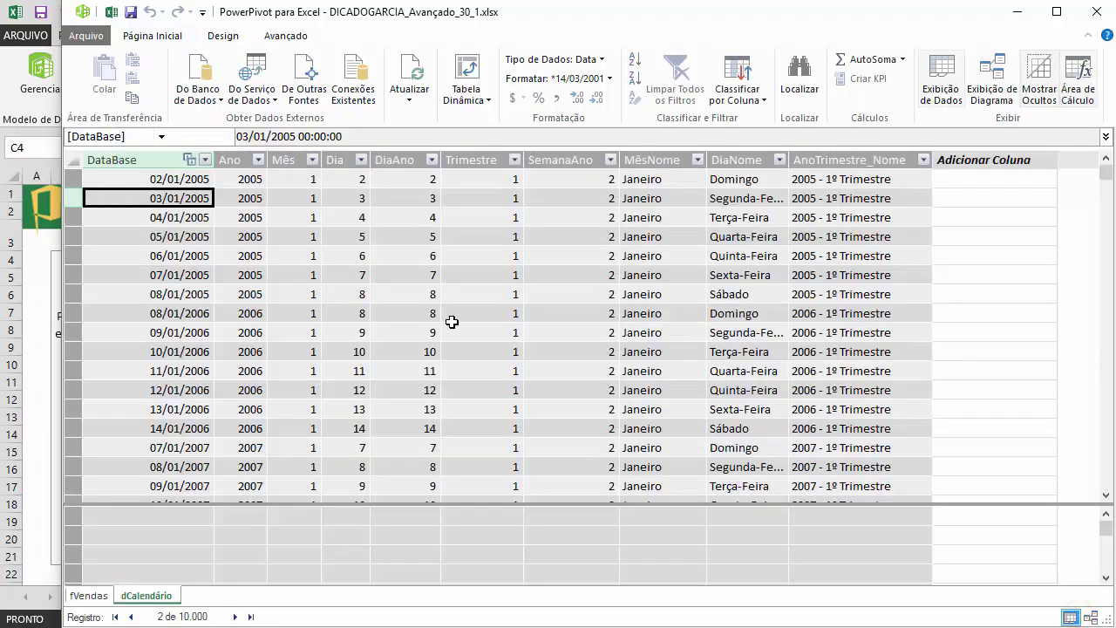
click(87, 595)
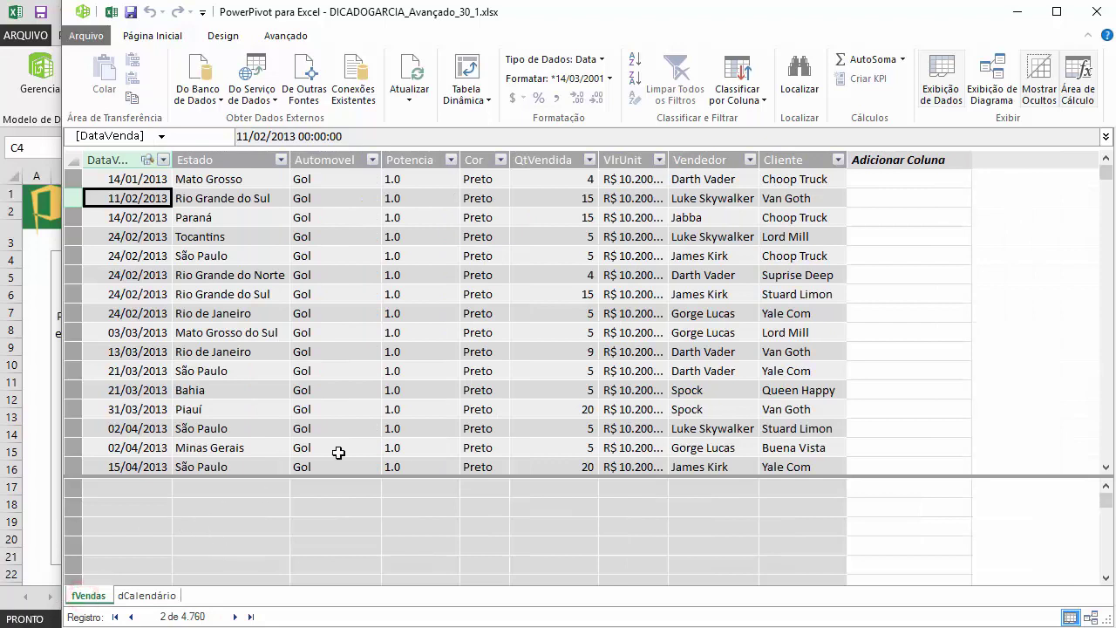
click(74, 158)
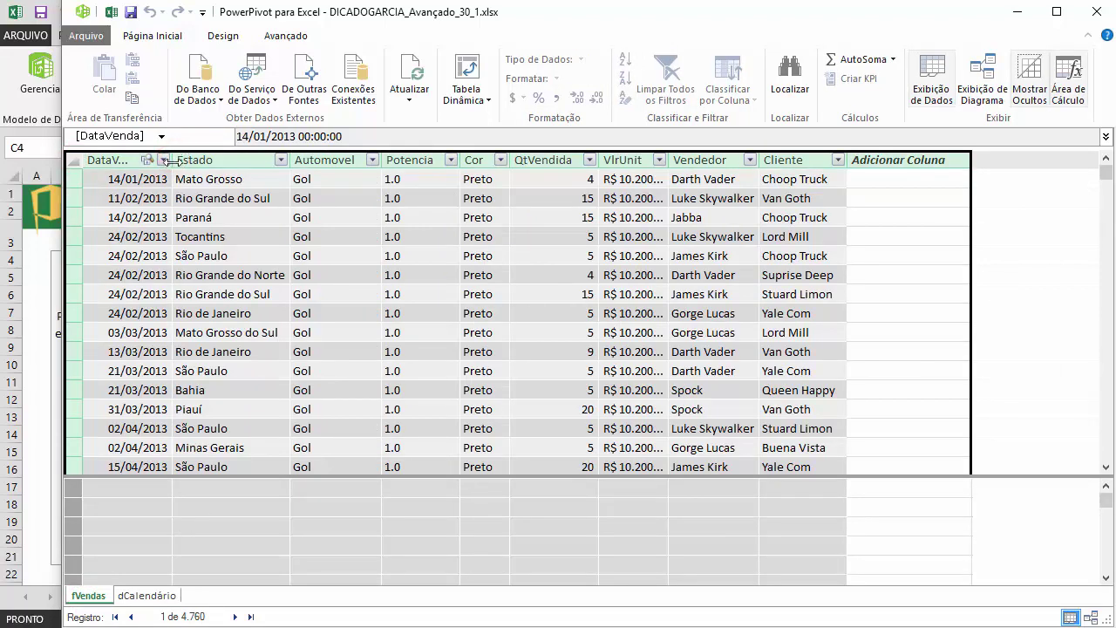
double_click(172, 161)
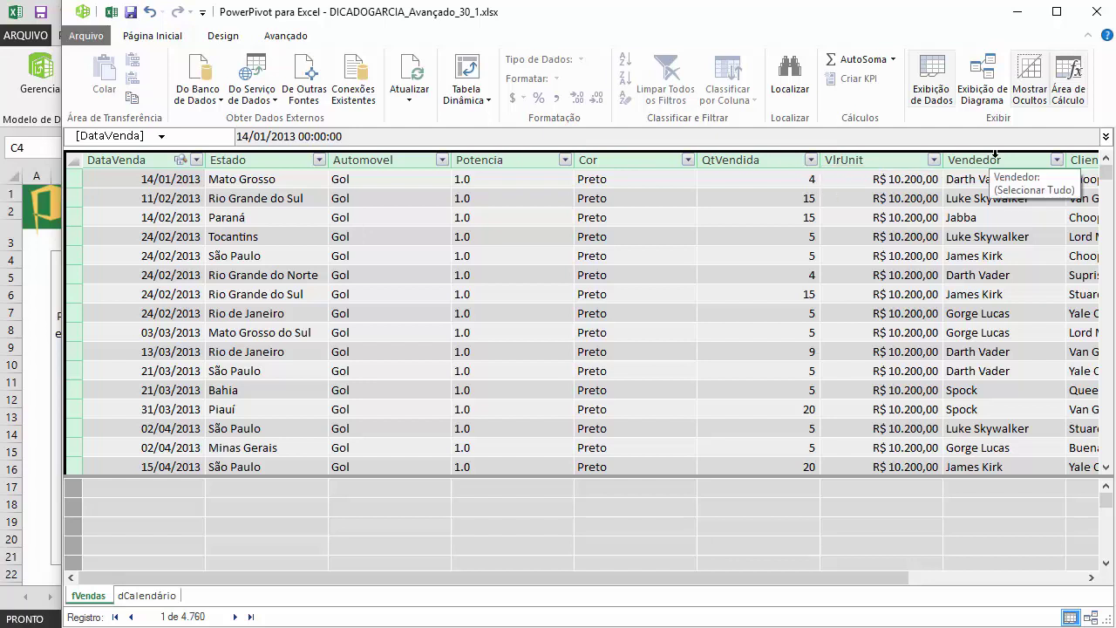
drag(191, 164, 180, 164)
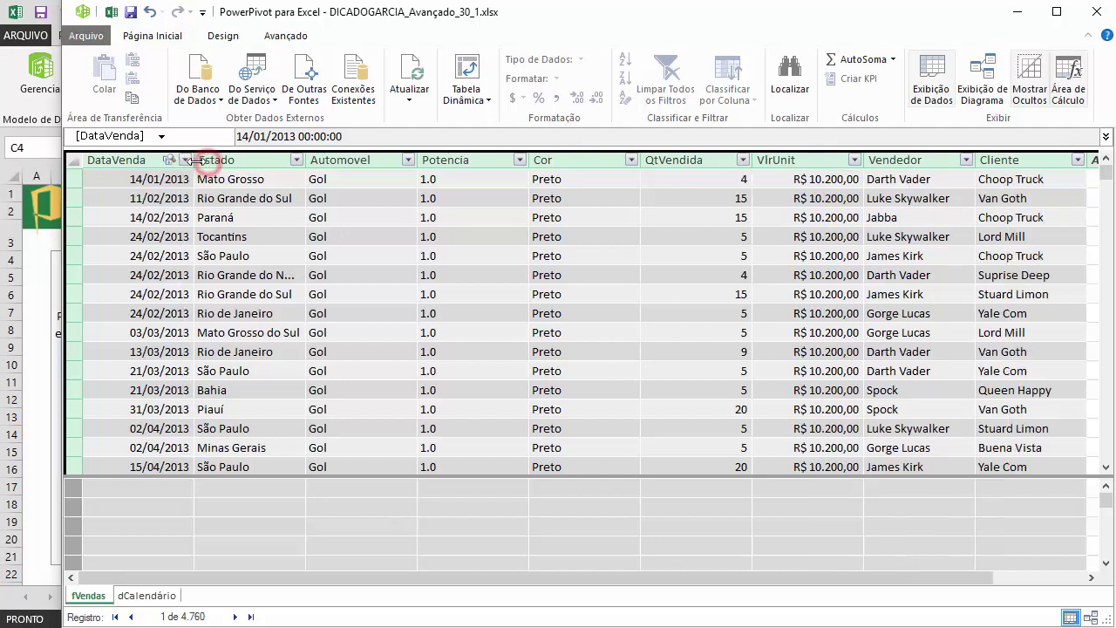
click(875, 428)
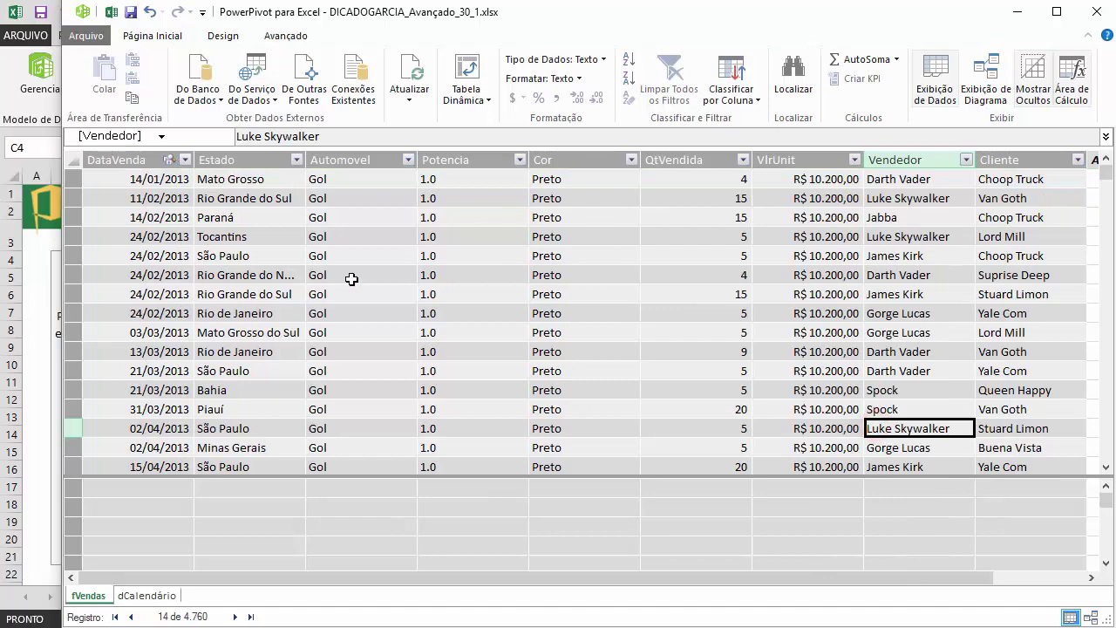
Enlarge the calculation area, try cells under Estado, Cor and QtVendida, then return to Excel
mouse_move(261, 476)
mouse_down()
mouse_move(277, 425)
mouse_move(272, 450)
mouse_up()
click(272, 468)
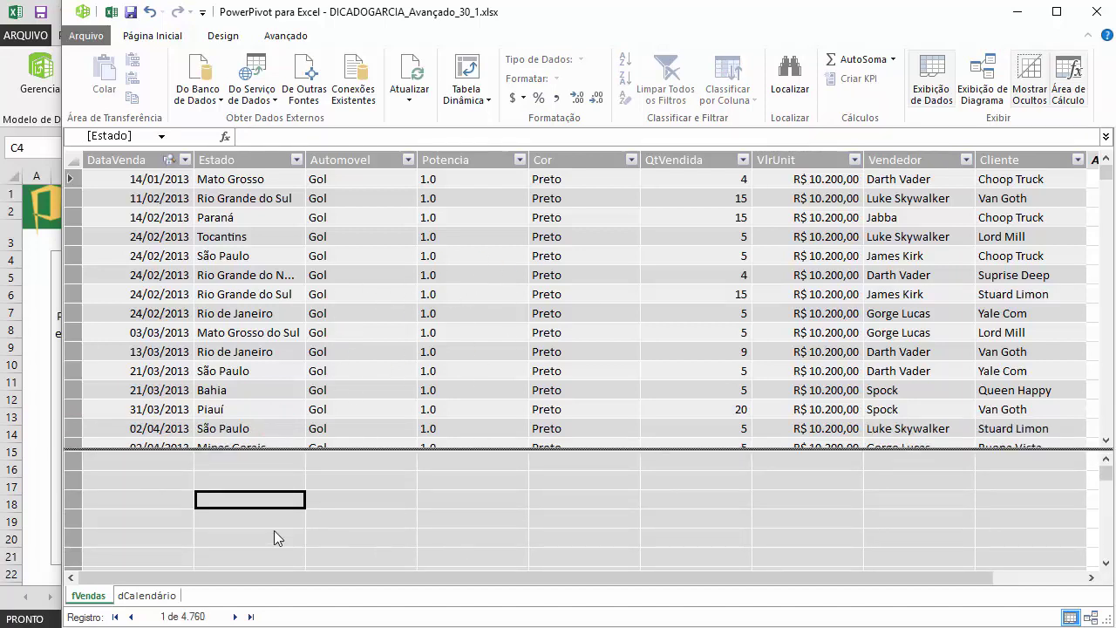
click(254, 495)
click(549, 521)
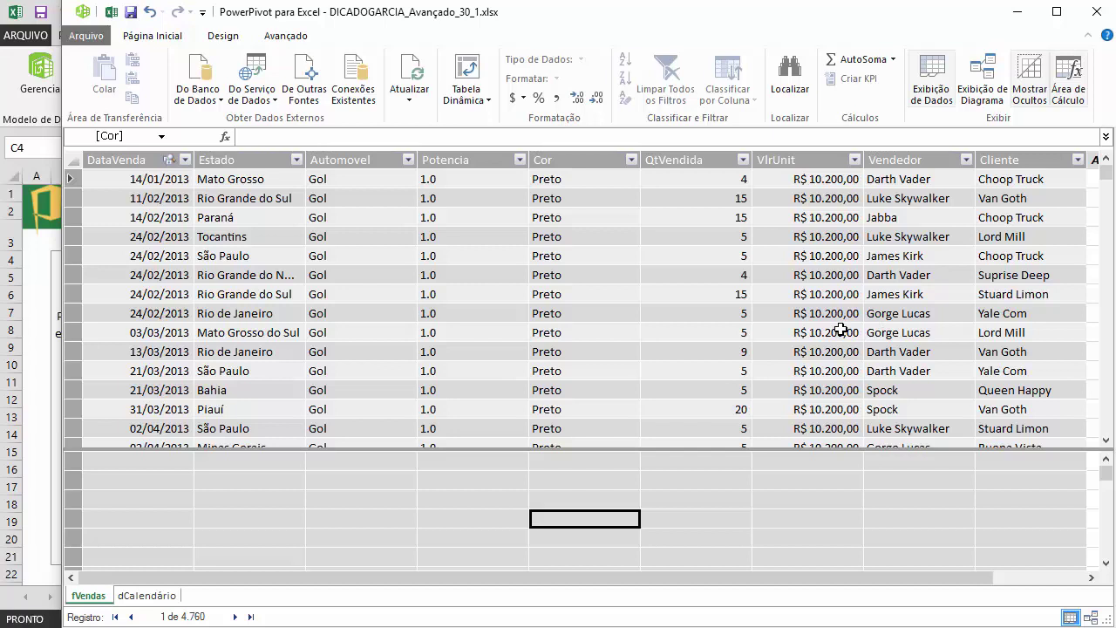
click(583, 495)
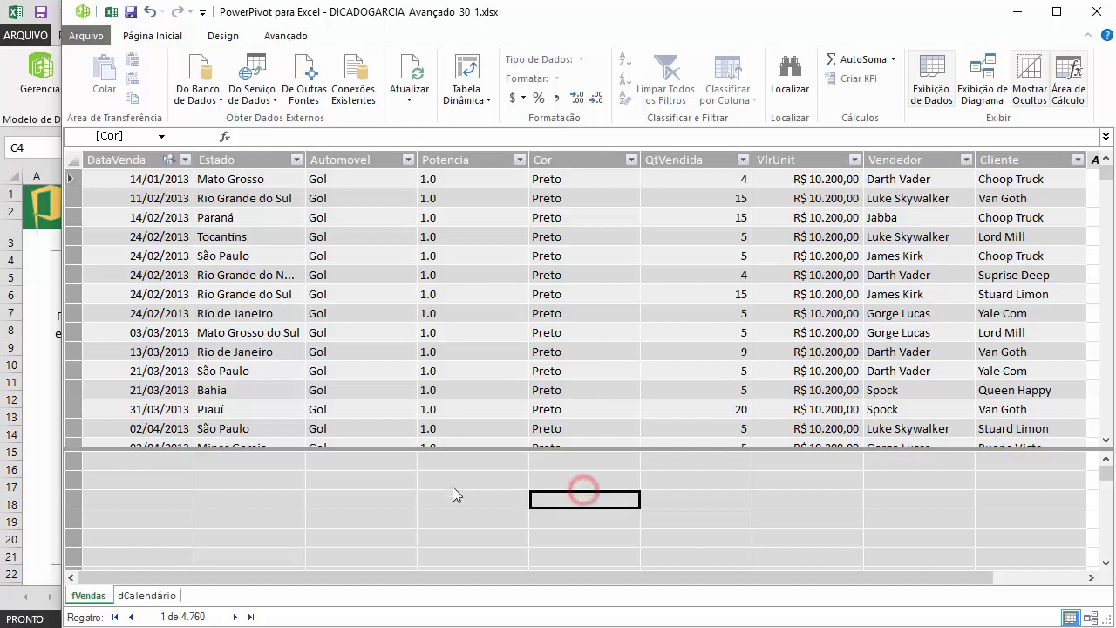
click(452, 488)
click(423, 512)
click(328, 501)
click(515, 488)
click(618, 514)
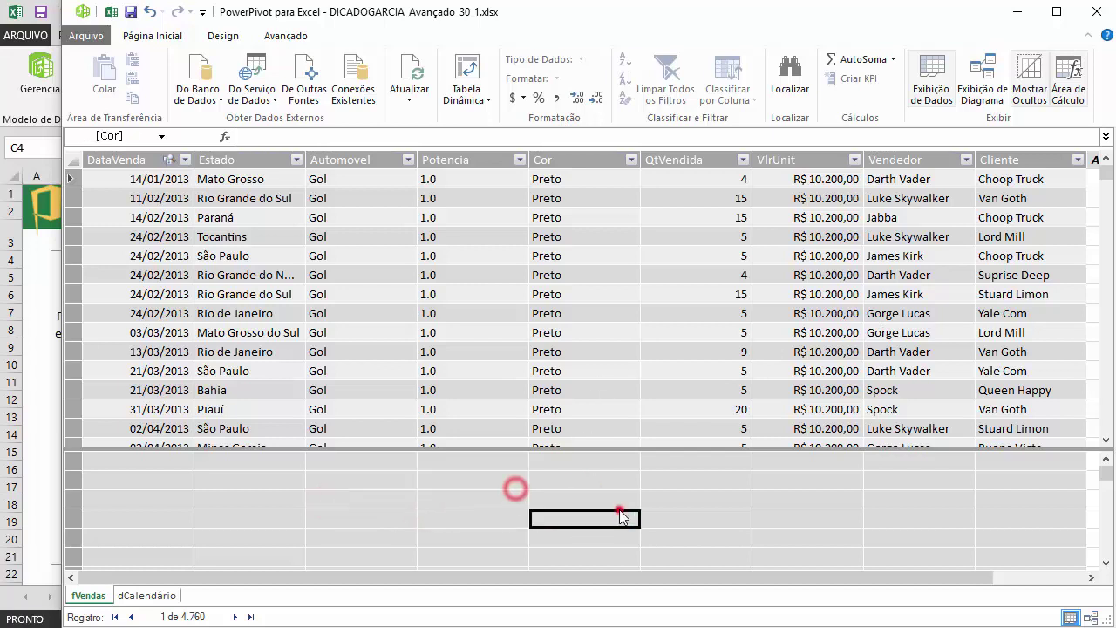
click(708, 495)
click(685, 462)
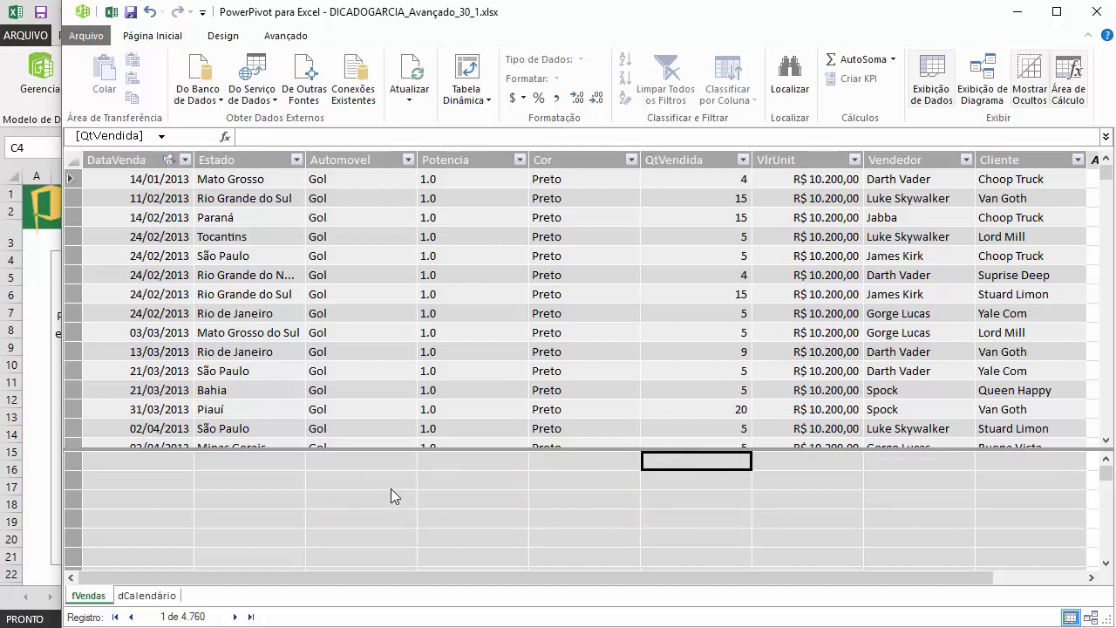
click(583, 484)
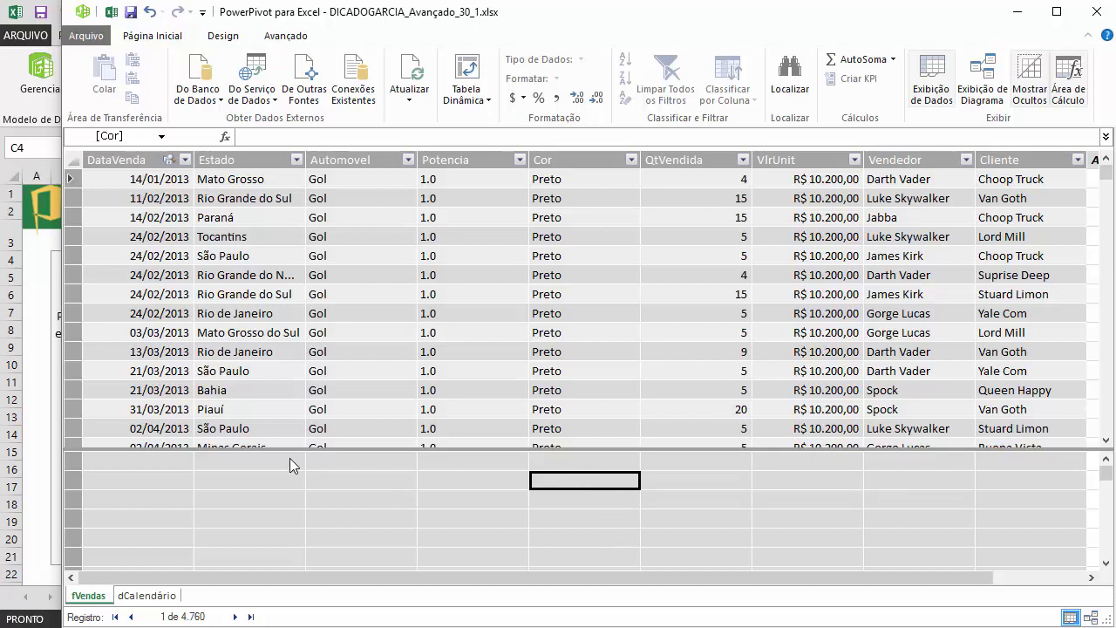
click(30, 383)
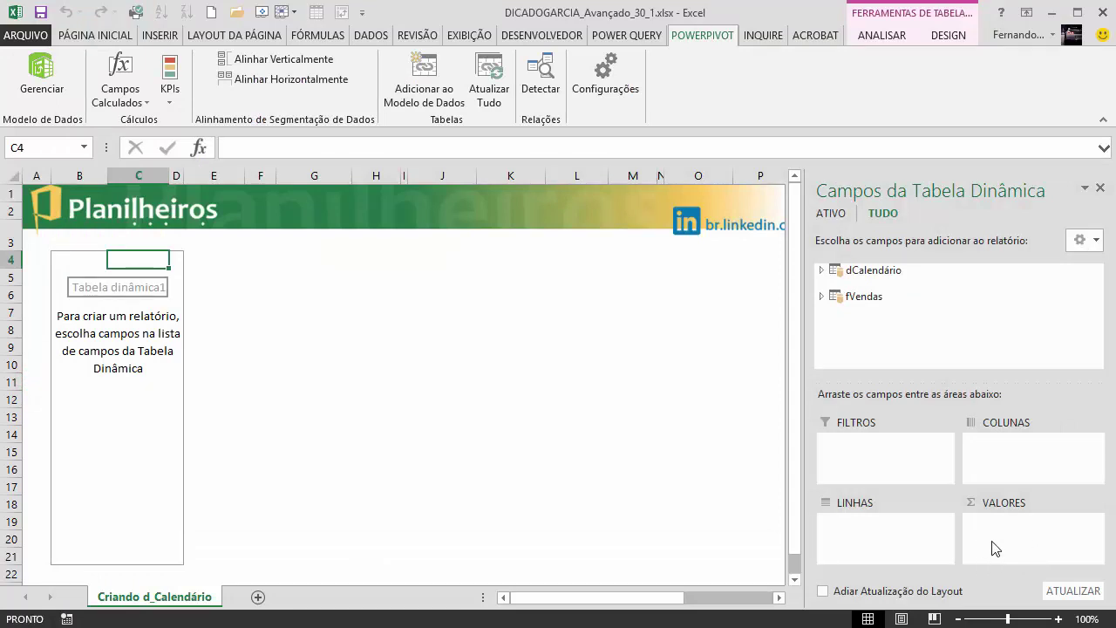
Reopen Power Pivot's fVendas grid, toggling back to Excel twice, and select the VlrUnit column
click(41, 74)
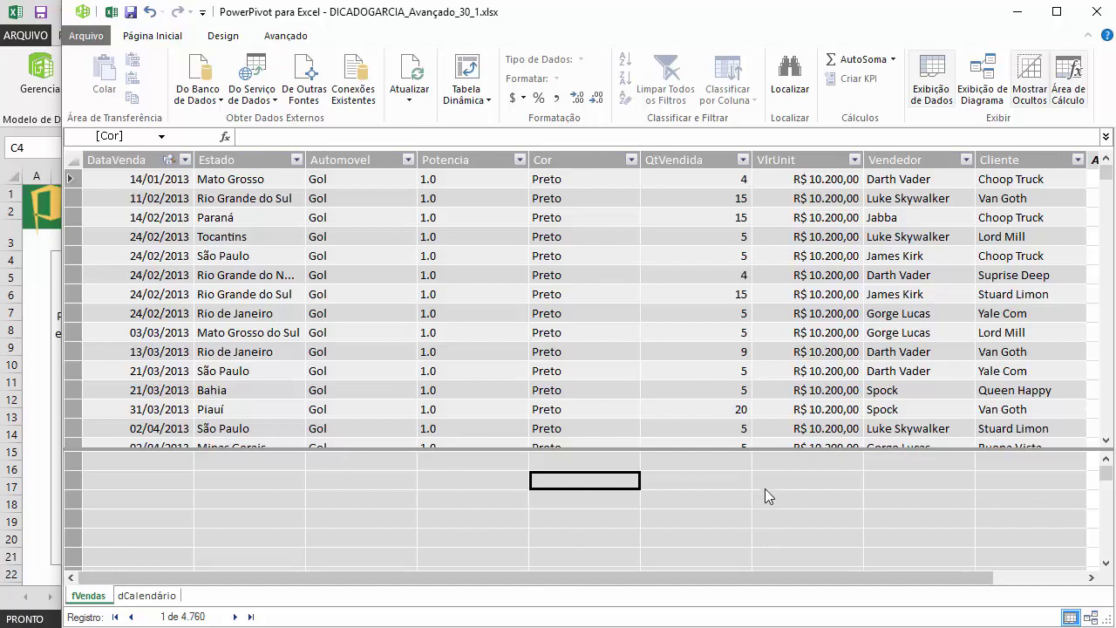
click(660, 482)
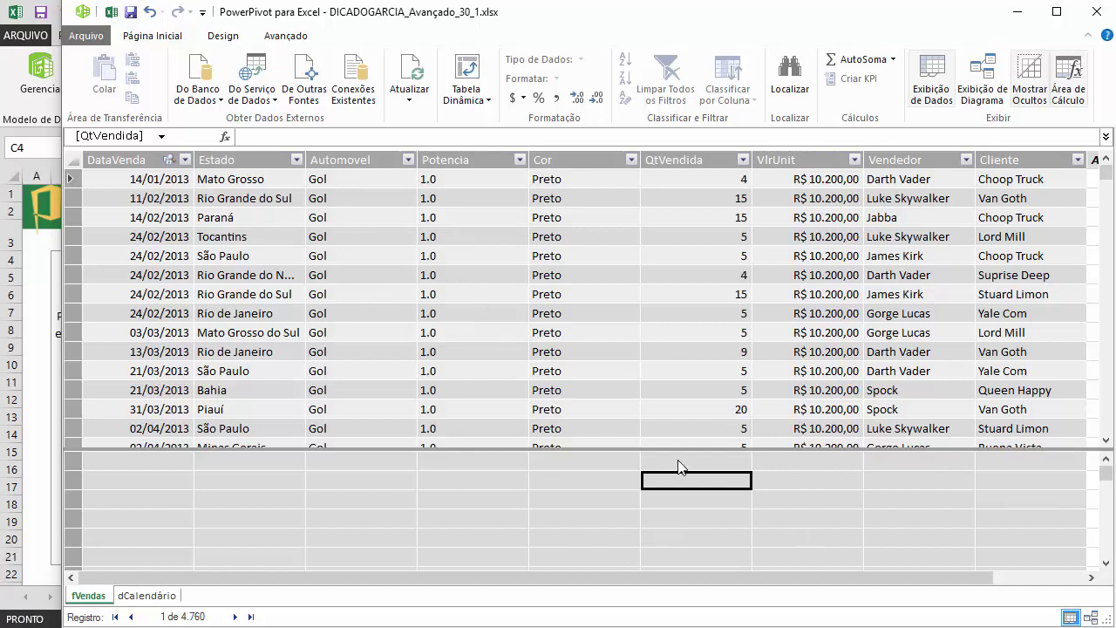
click(40, 411)
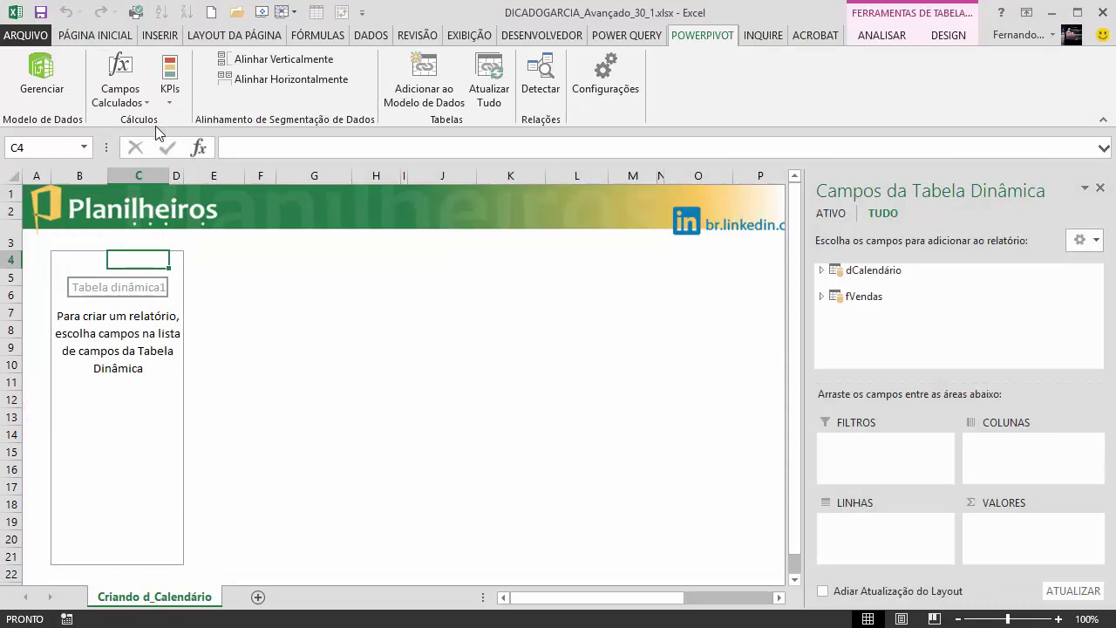
click(42, 71)
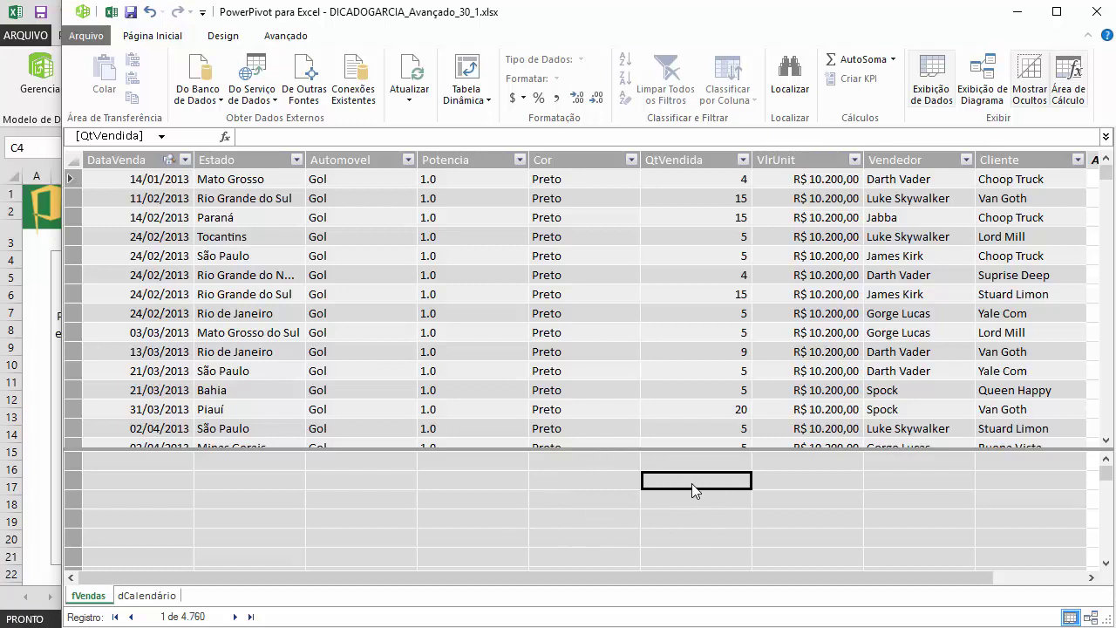
click(38, 455)
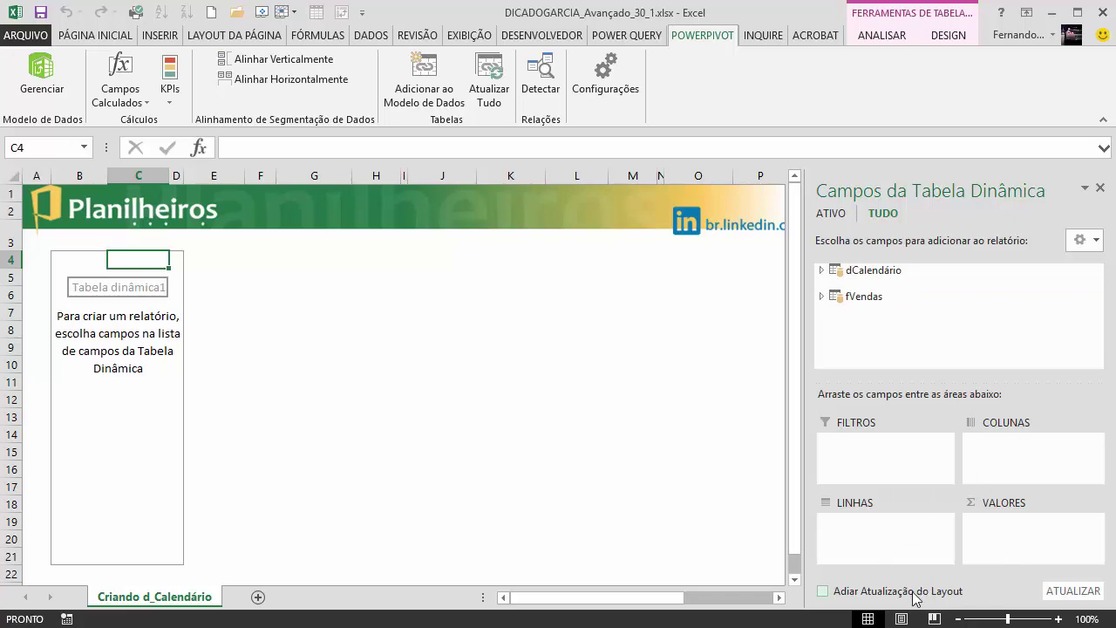
click(24, 78)
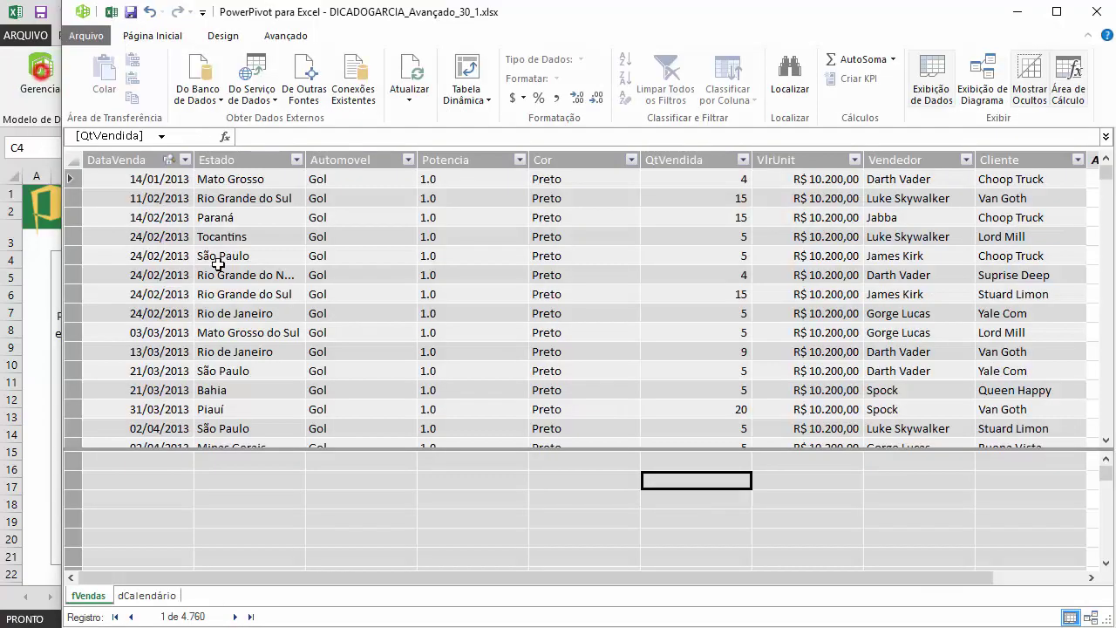
click(685, 159)
Insert a new column before Vendedor in the fVendas table
click(797, 159)
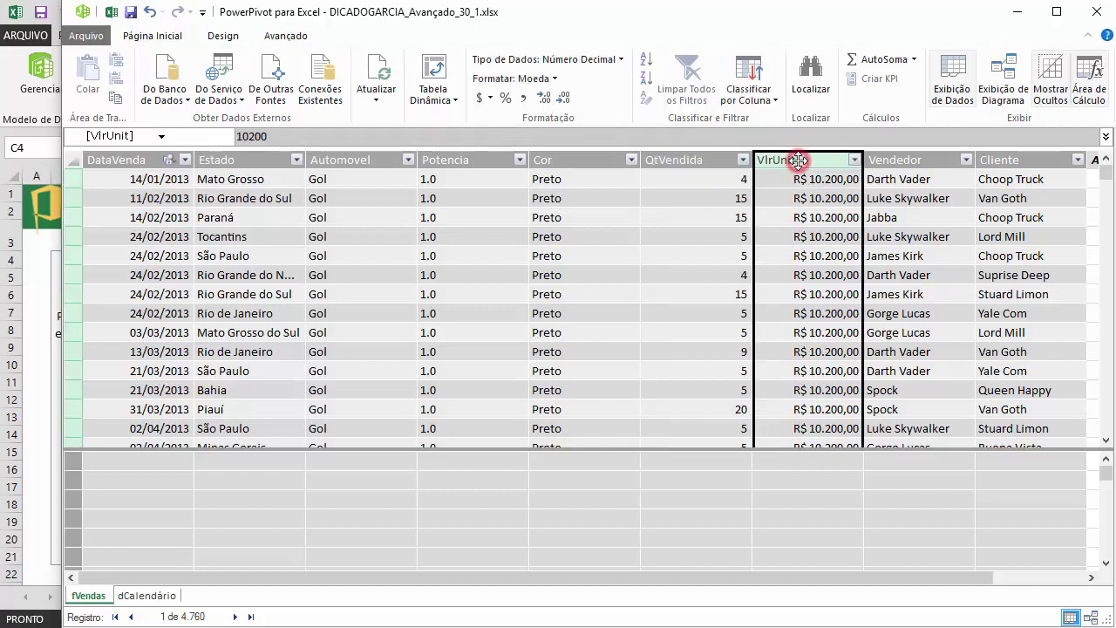
click(671, 159)
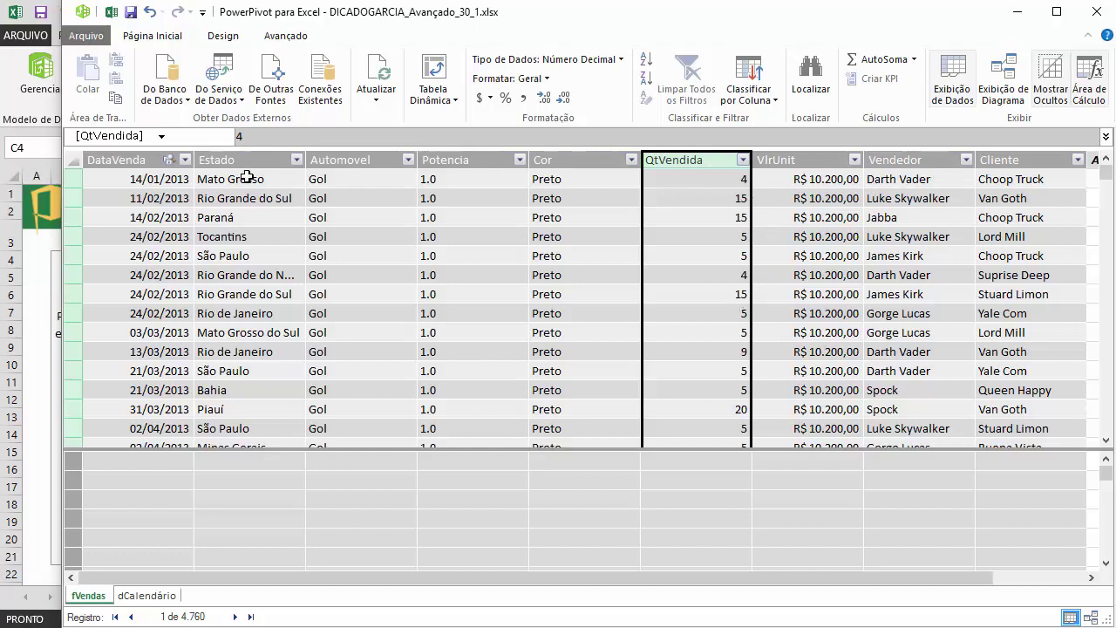
click(888, 157)
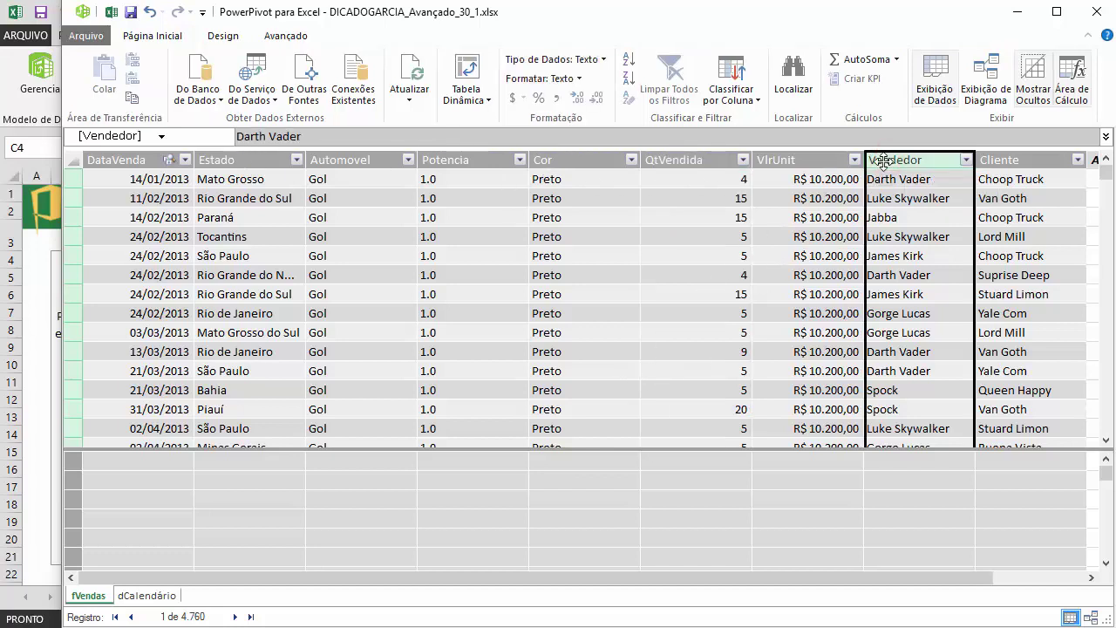
right_click(908, 159)
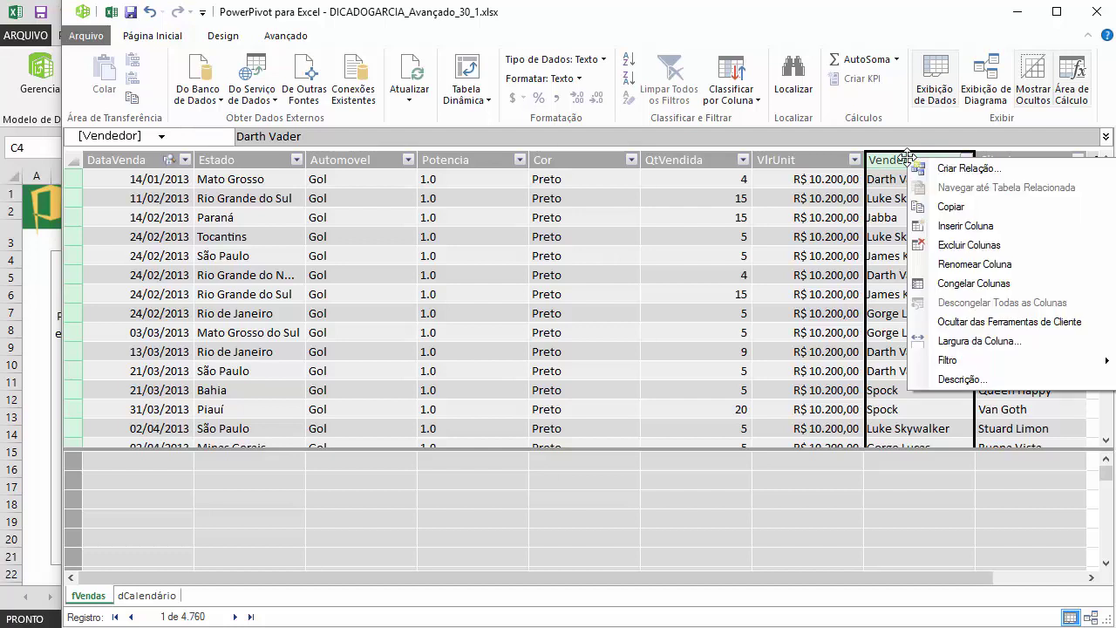
click(1013, 227)
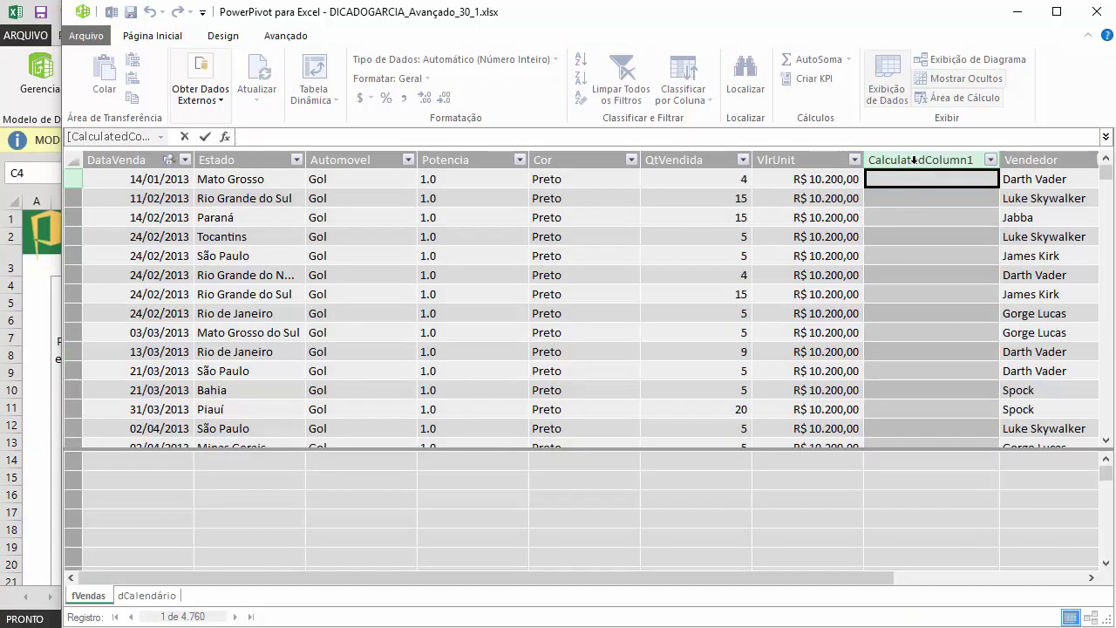
Name the new column 'Vlr Total Unit'
double_click(927, 158)
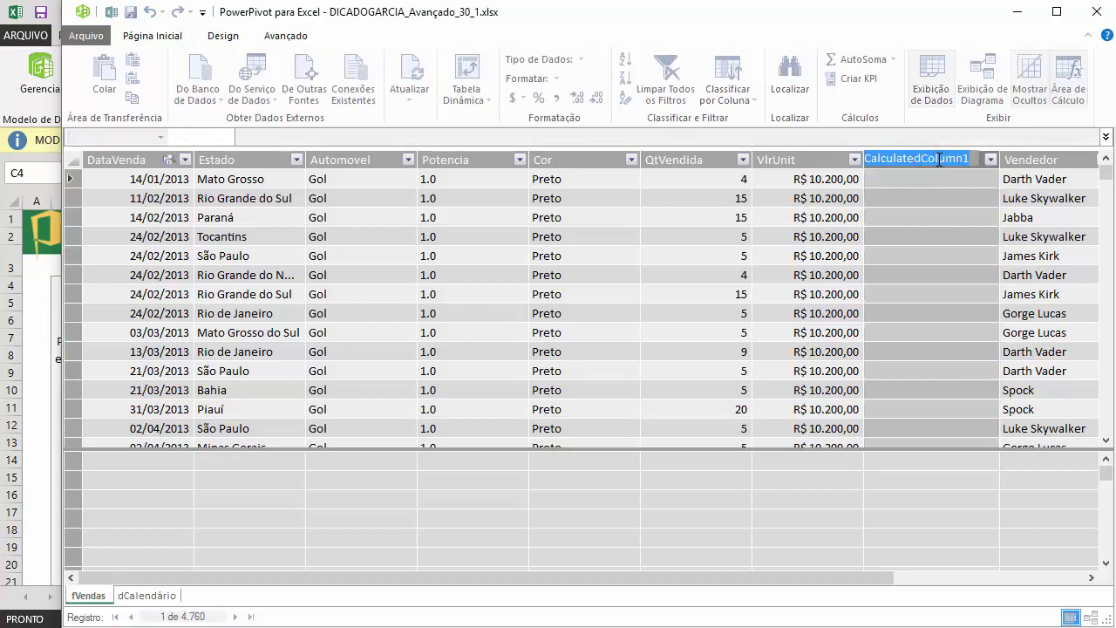
text(Vlr)
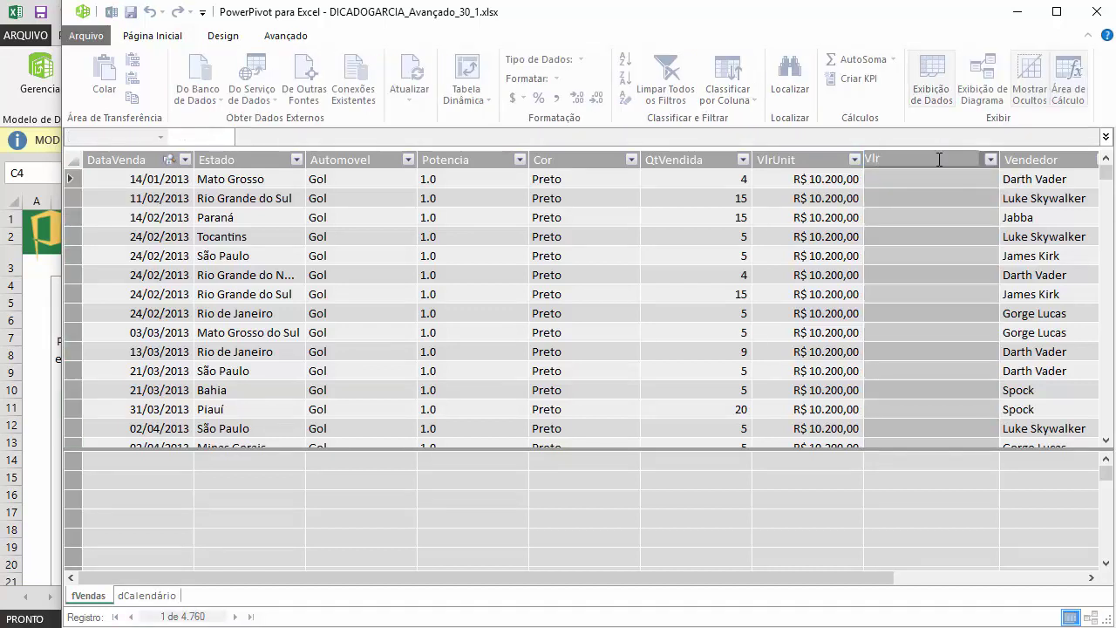
text( T)
key(BackSpace)
key(BackSpace)
key(BackSpace)
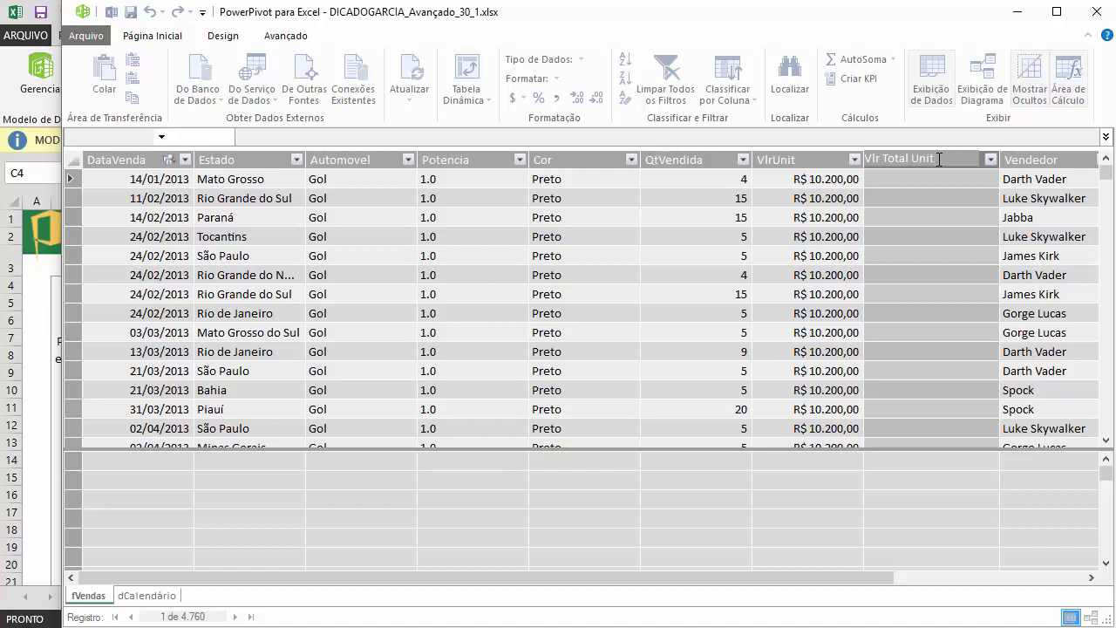
key(Return)
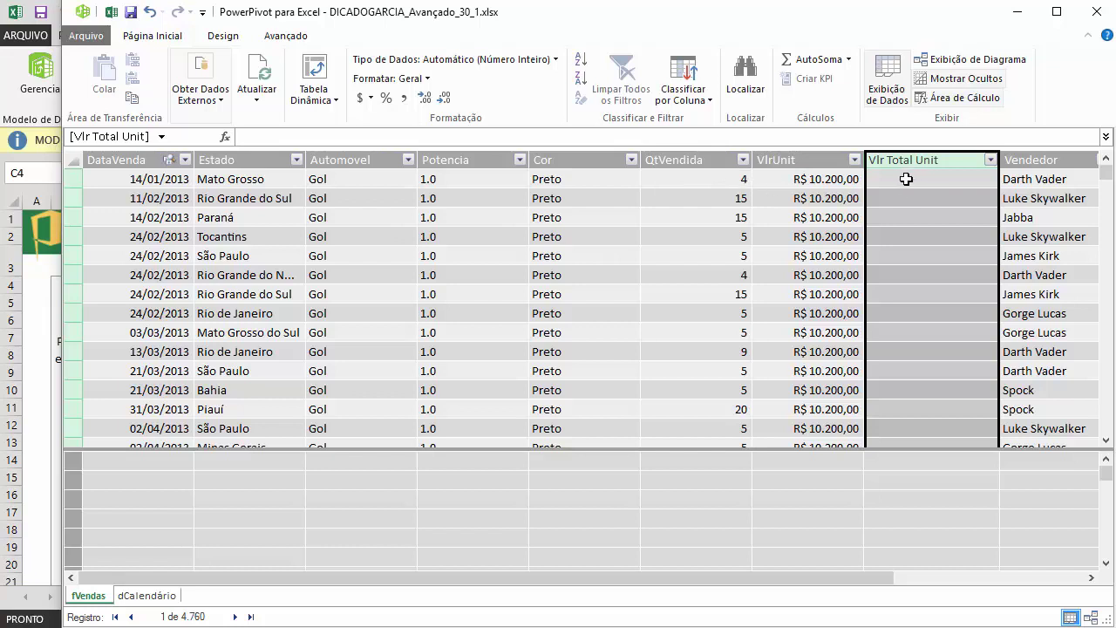
Fill Vlr Total Unit with =[QtVendida]*[VlrUnit], then display the dCalendário table
click(676, 159)
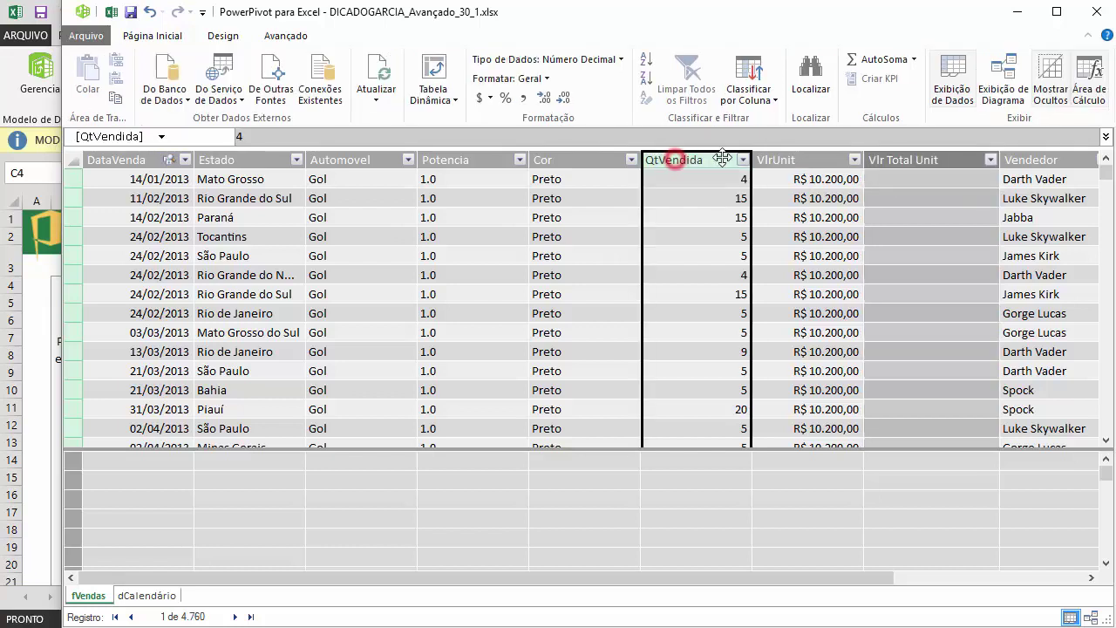
click(785, 159)
click(684, 157)
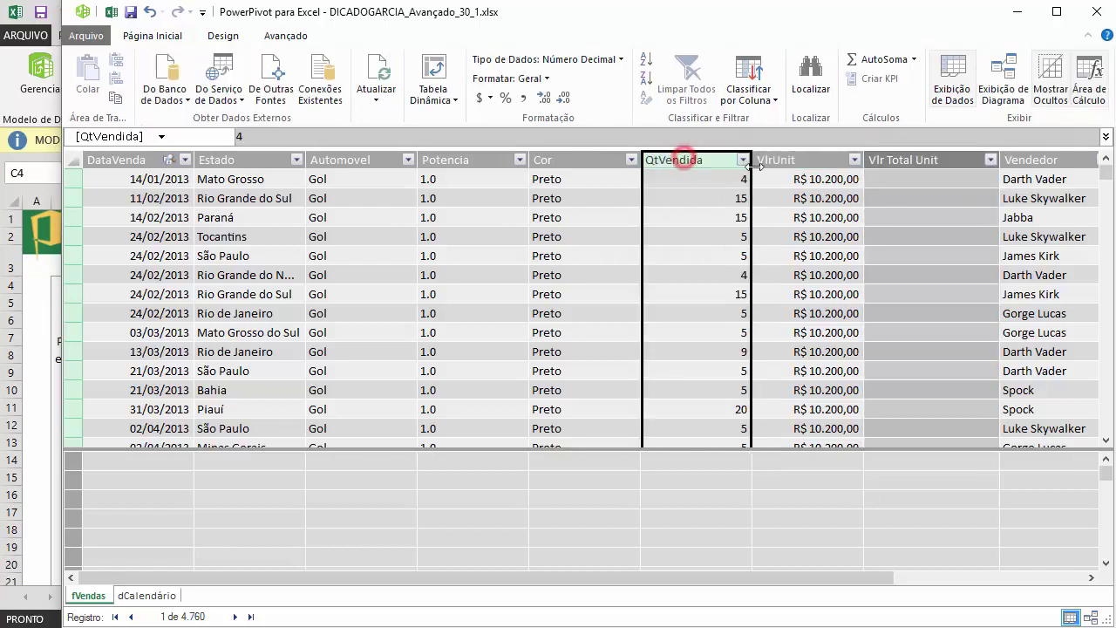
click(914, 179)
text(=)
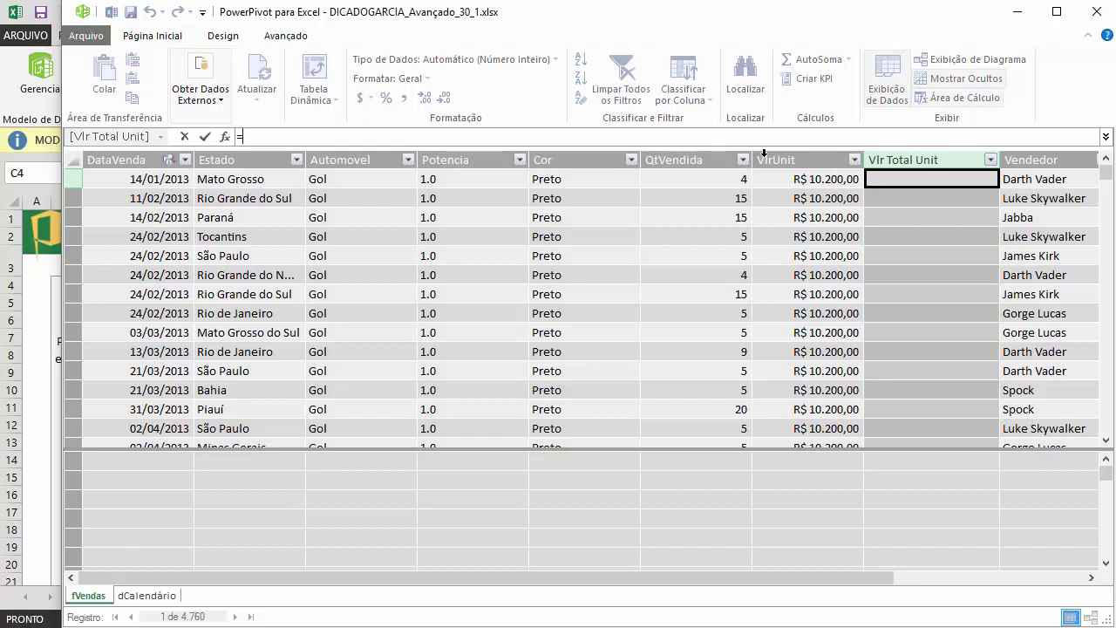
click(676, 157)
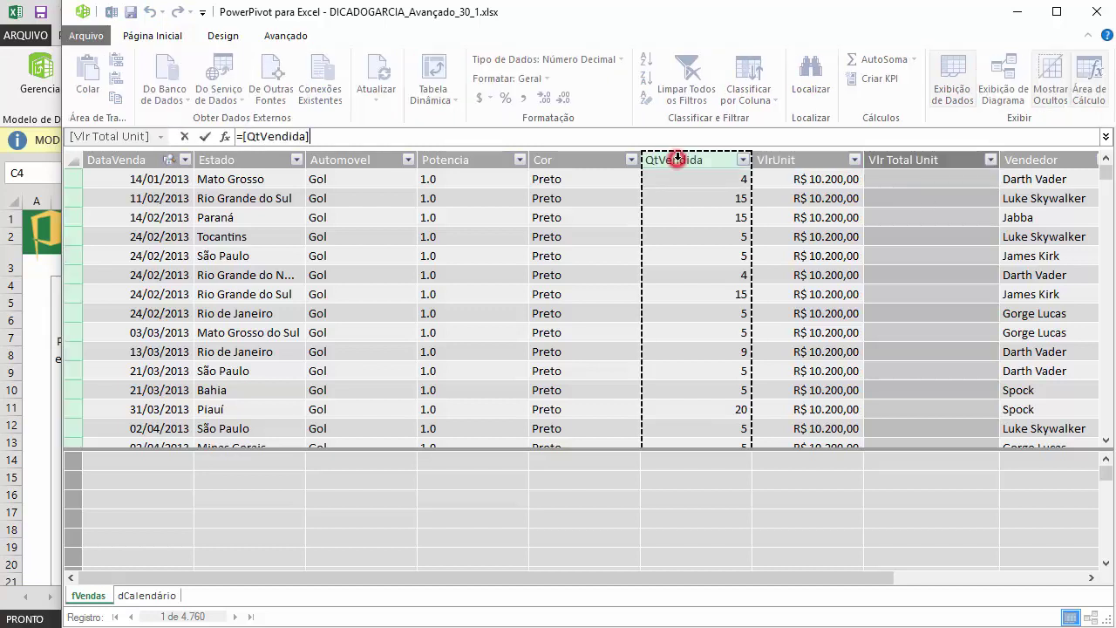
text(*)
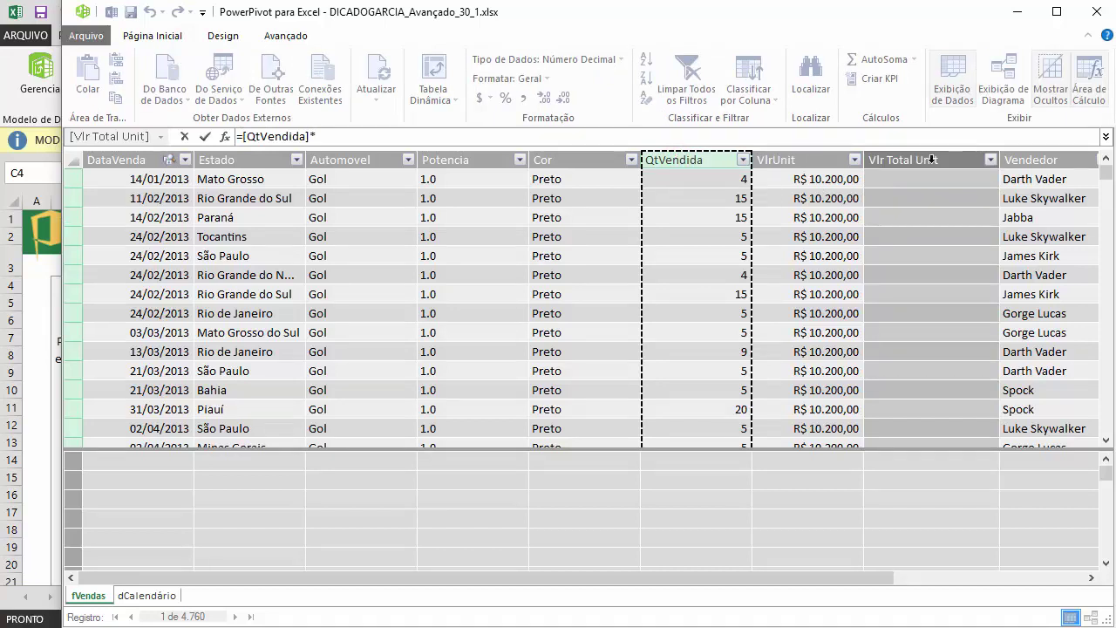
click(776, 157)
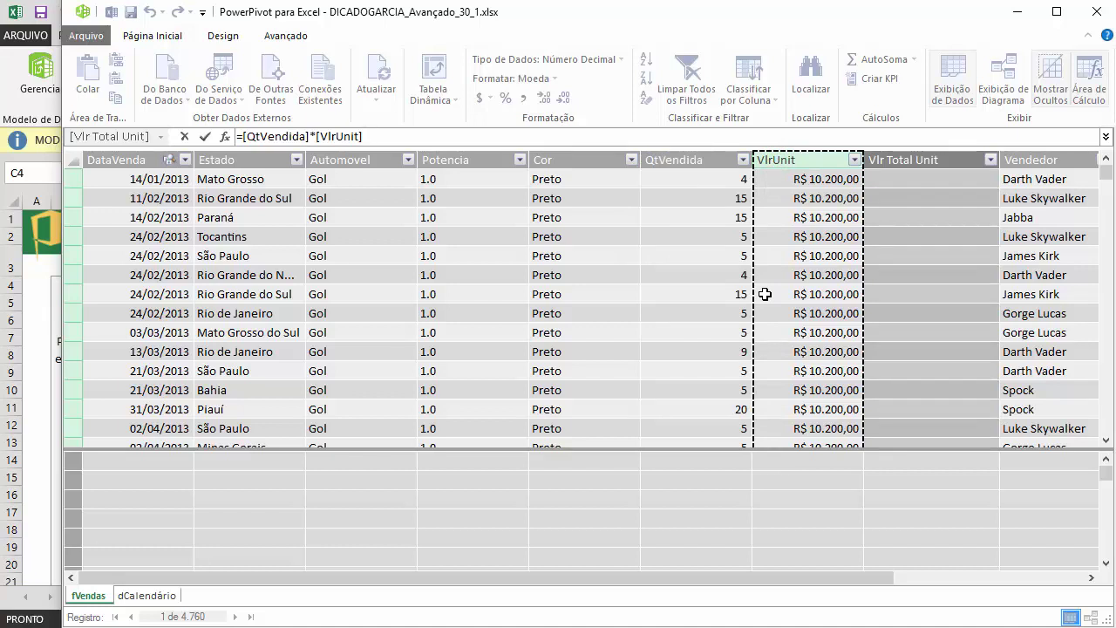
key(Return)
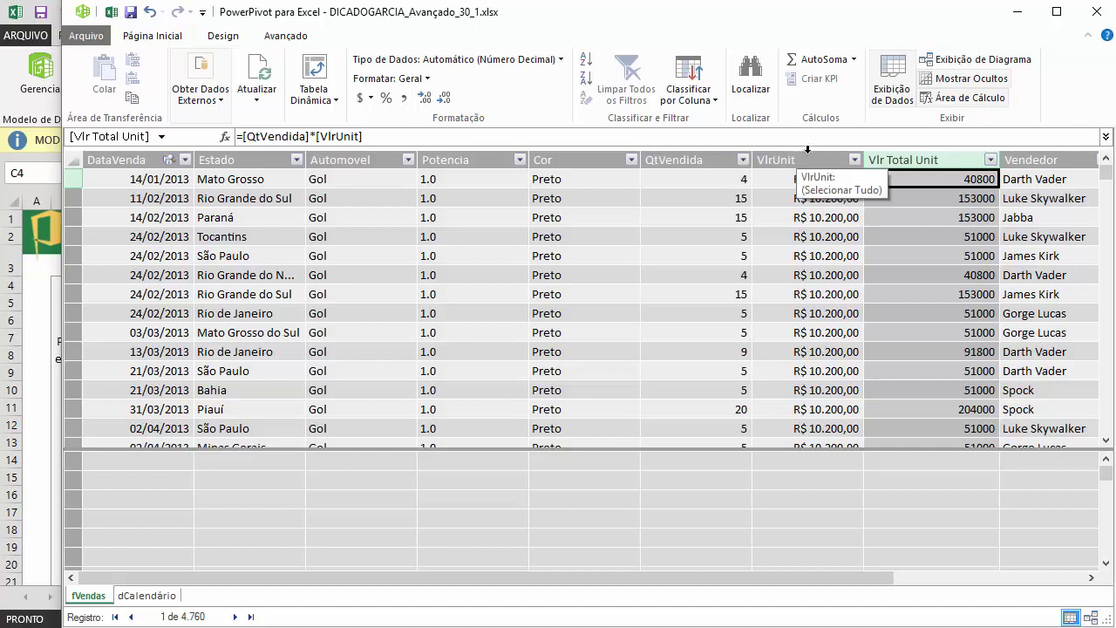
click(146, 595)
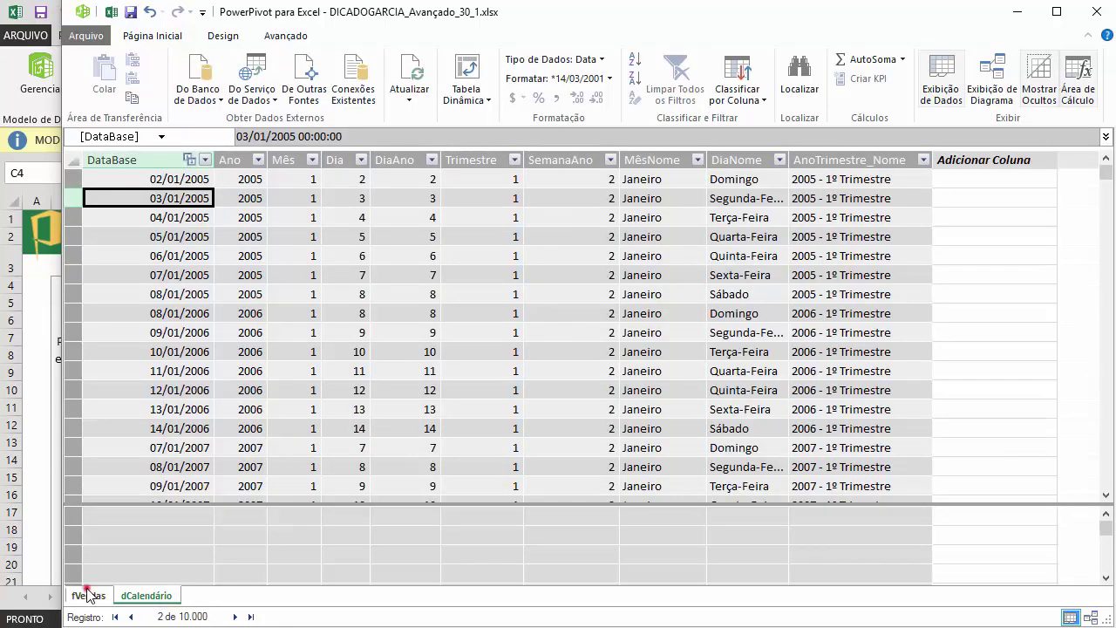
Back in the fVendas table, delete [QtVendida]*[VlrUnit] from the Vlr Total Unit formula, leaving only =
click(88, 592)
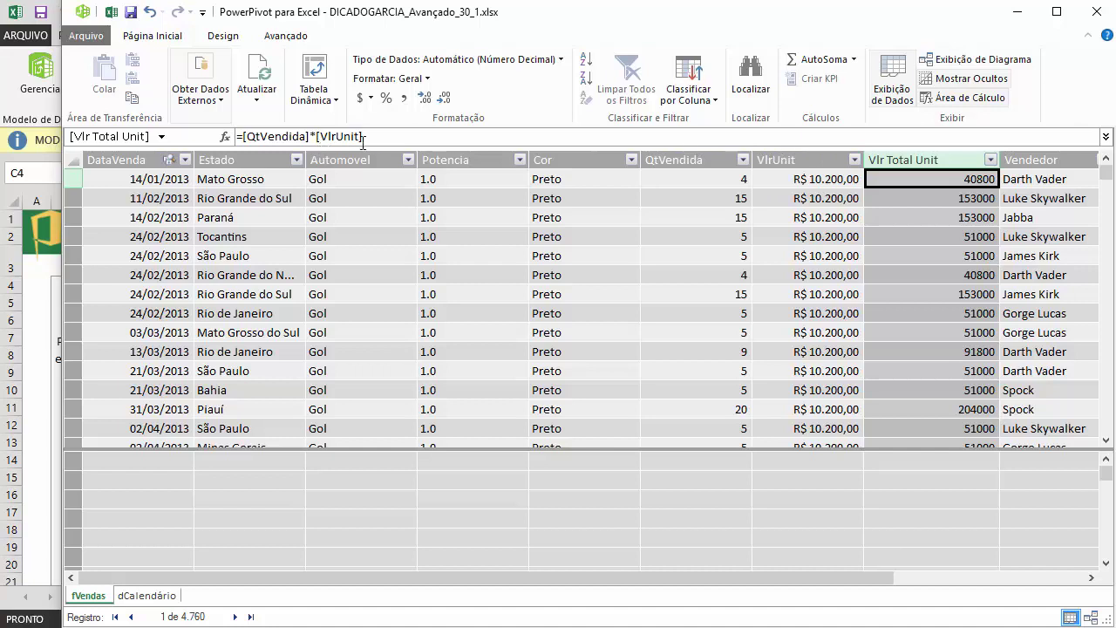
drag(397, 137, 242, 136)
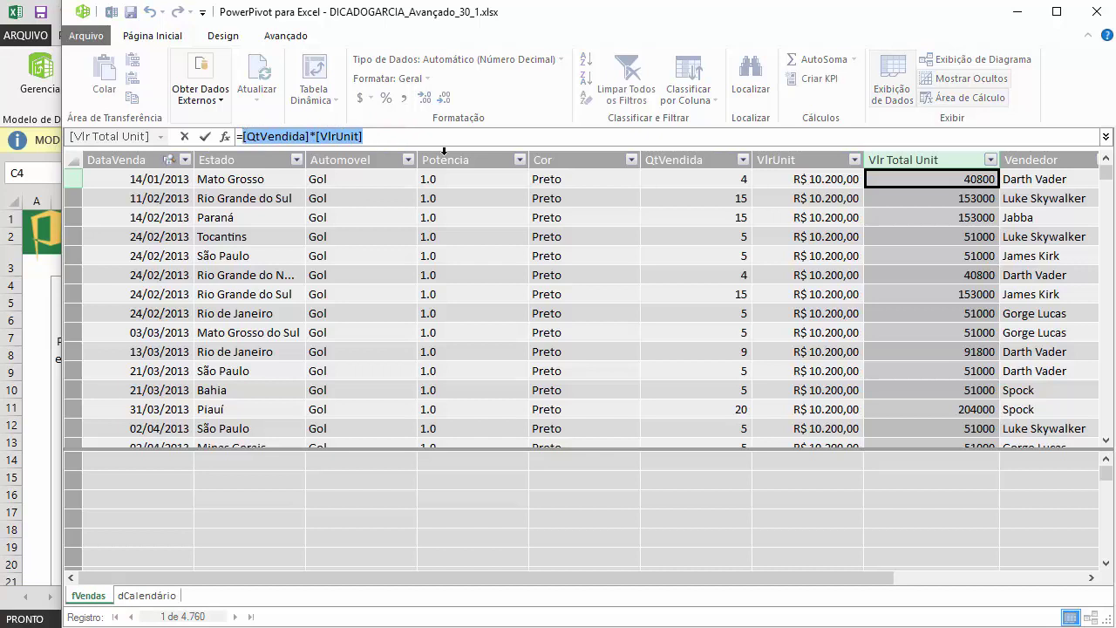
key(BackSpace)
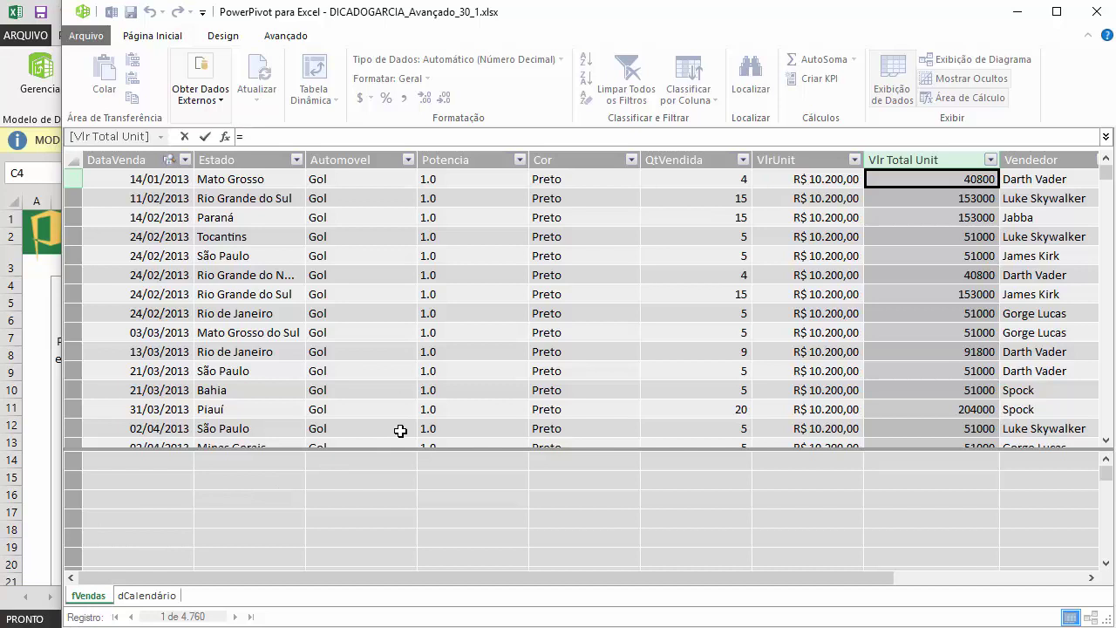
Rewrite the Vlr Total Unit formula as =fVendas[QtVendida]*fVendas[VlrUnit] using autocomplete suggestions
text(fv)
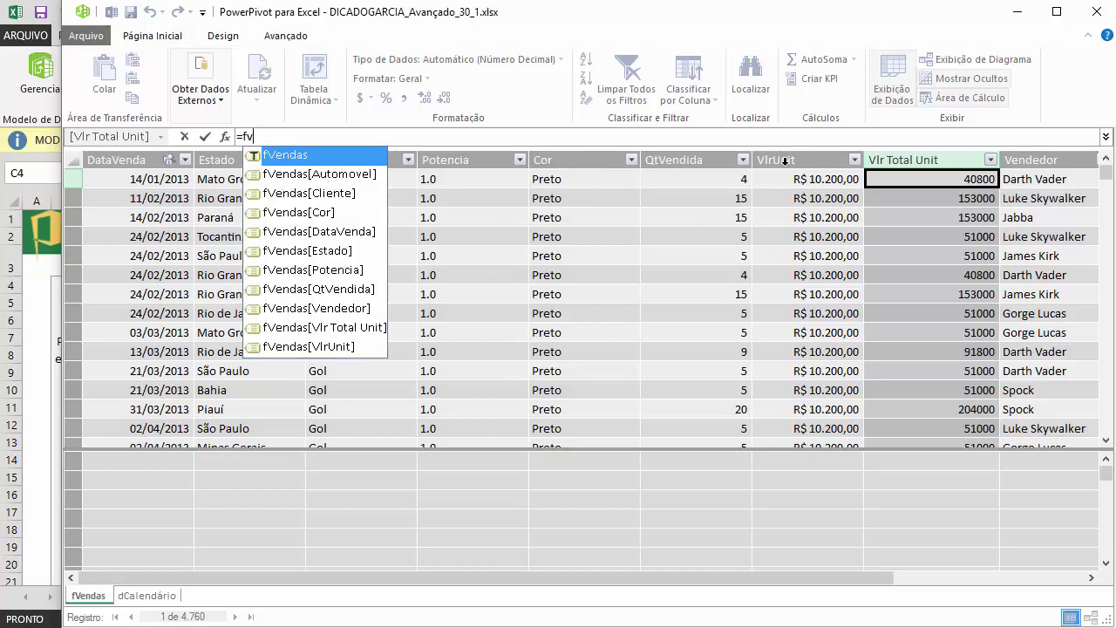
click(267, 130)
key(Down)
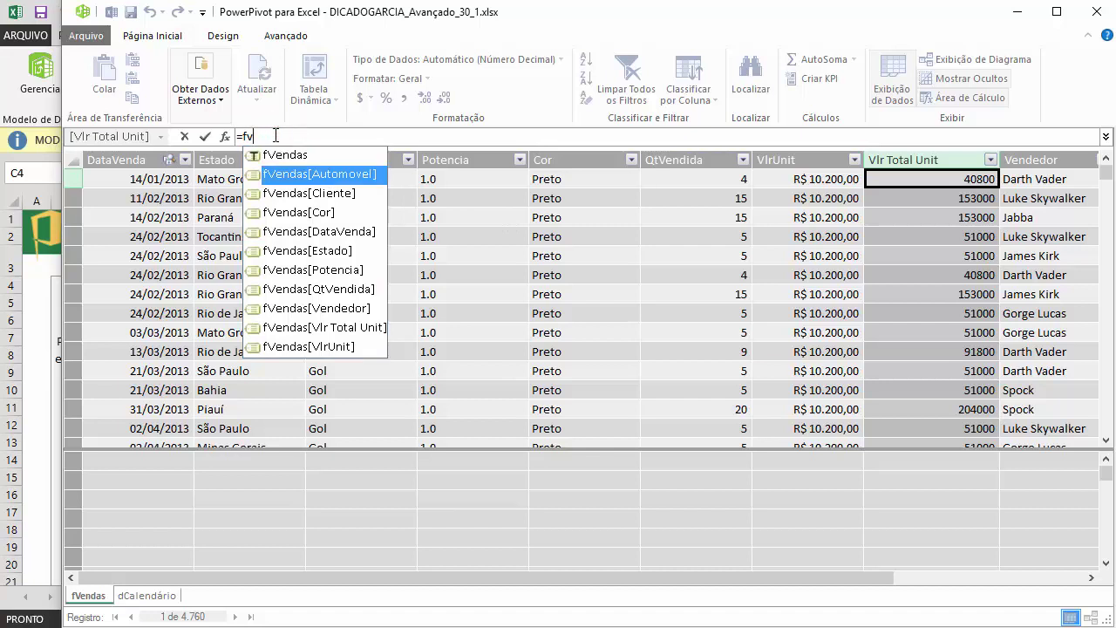
key(Down)
key(Down)
key(Down)
key(Down)
key(Down)
key(Down)
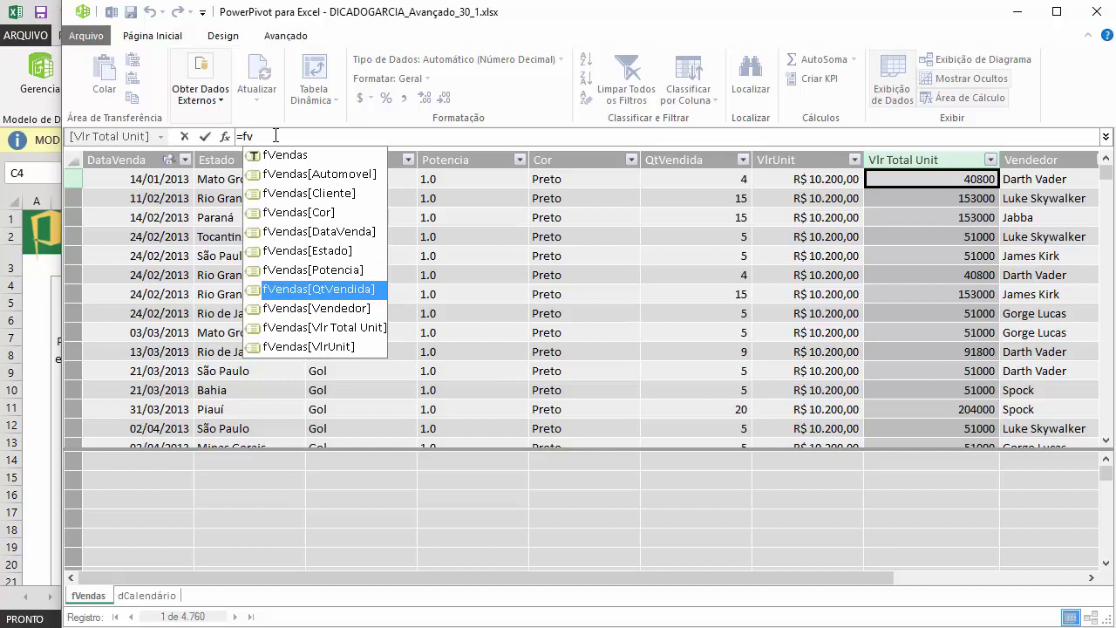
key(Tab)
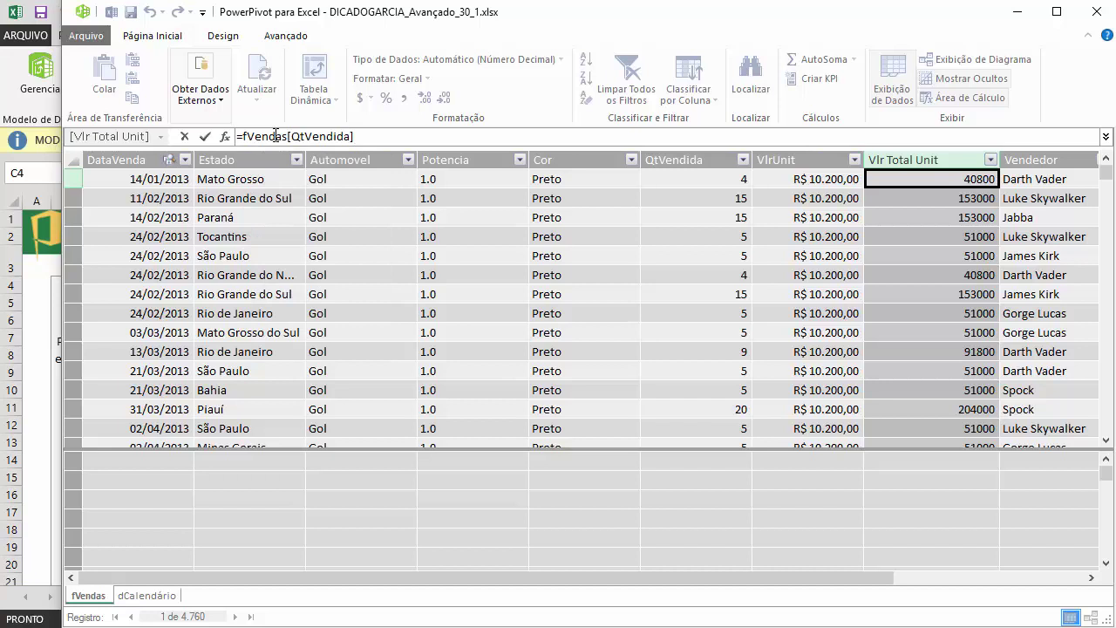
text(*)
text(f)
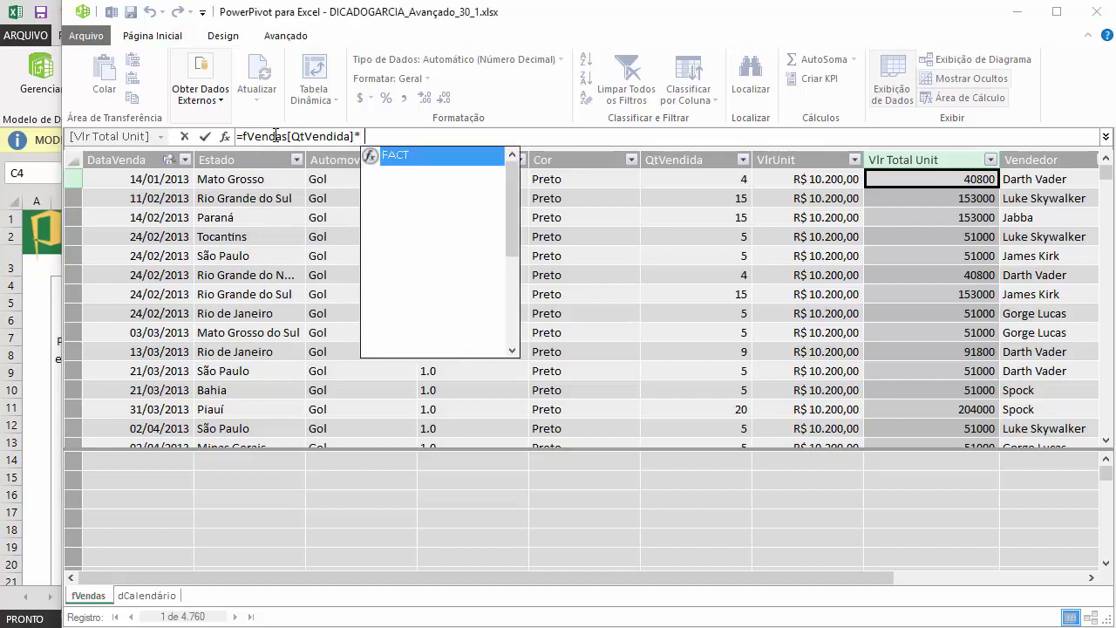
text(v)
key(Down)
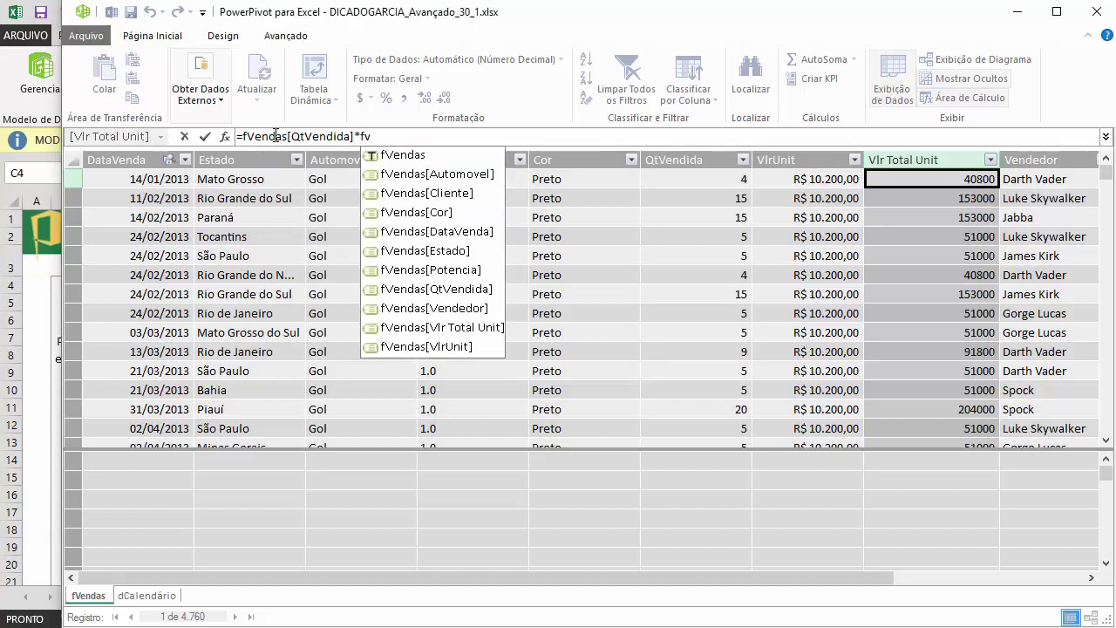
key(Down)
key(Down)
key(Down)
key(Down)
key(Down)
key(Down)
key(Down)
key(Down)
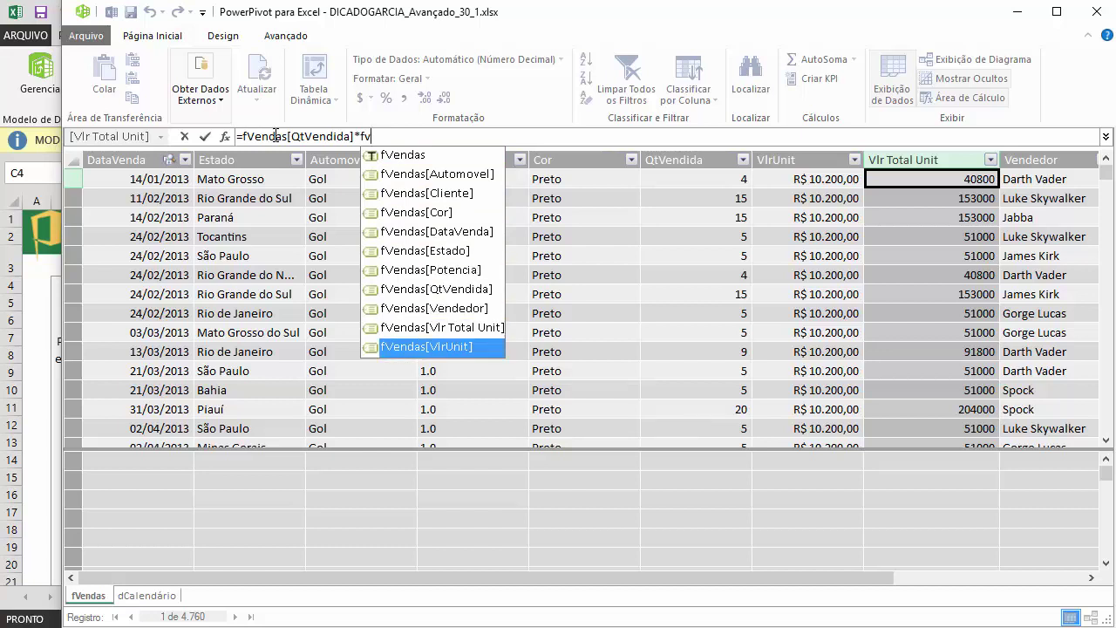
key(Tab)
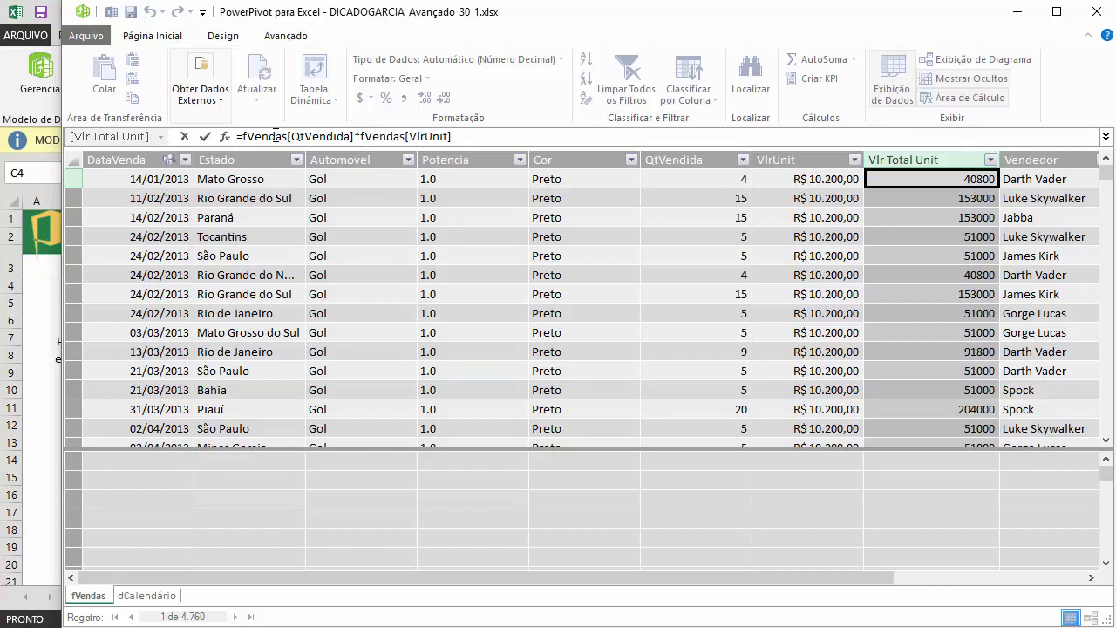
key(Return)
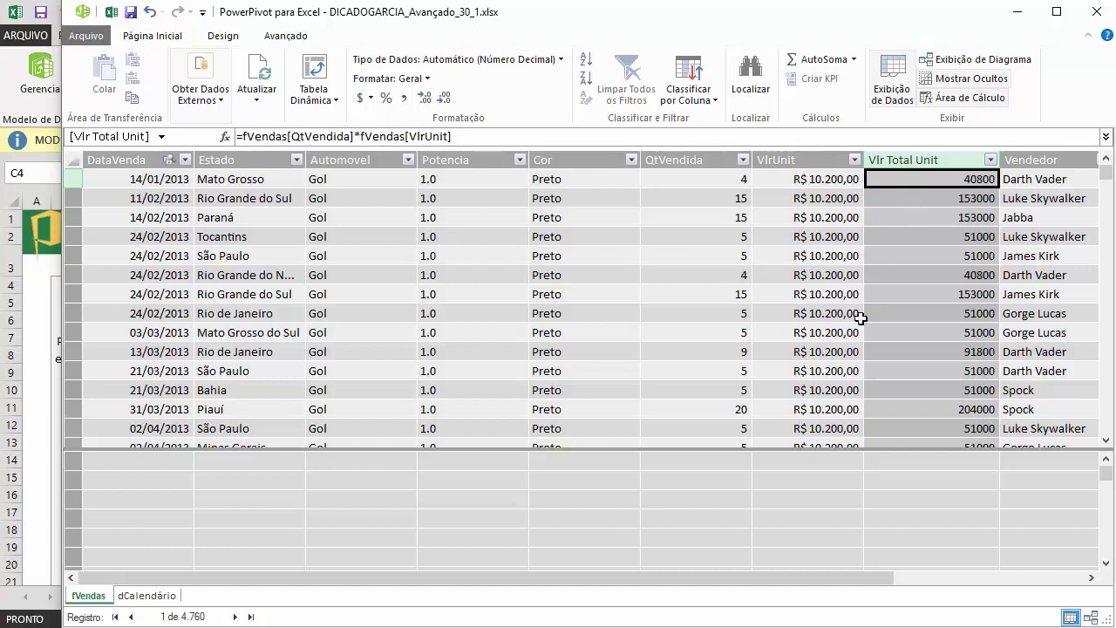
click(955, 499)
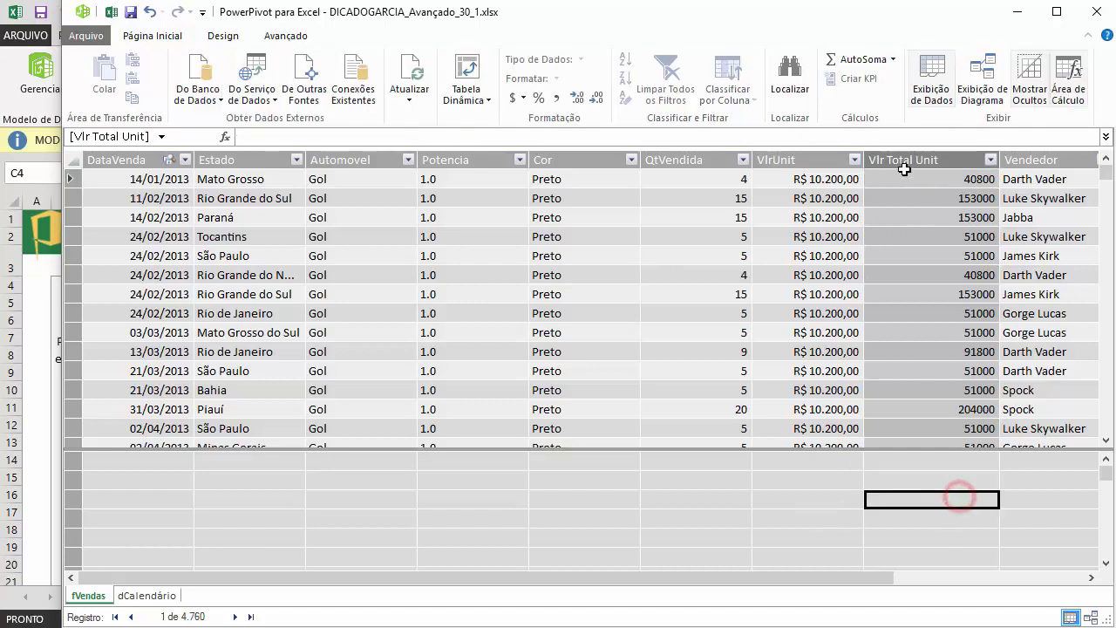
Format the Vlr Total Unit column as R$ Português currency, showing values like R$ 40.800,00
drag(798, 576, 931, 578)
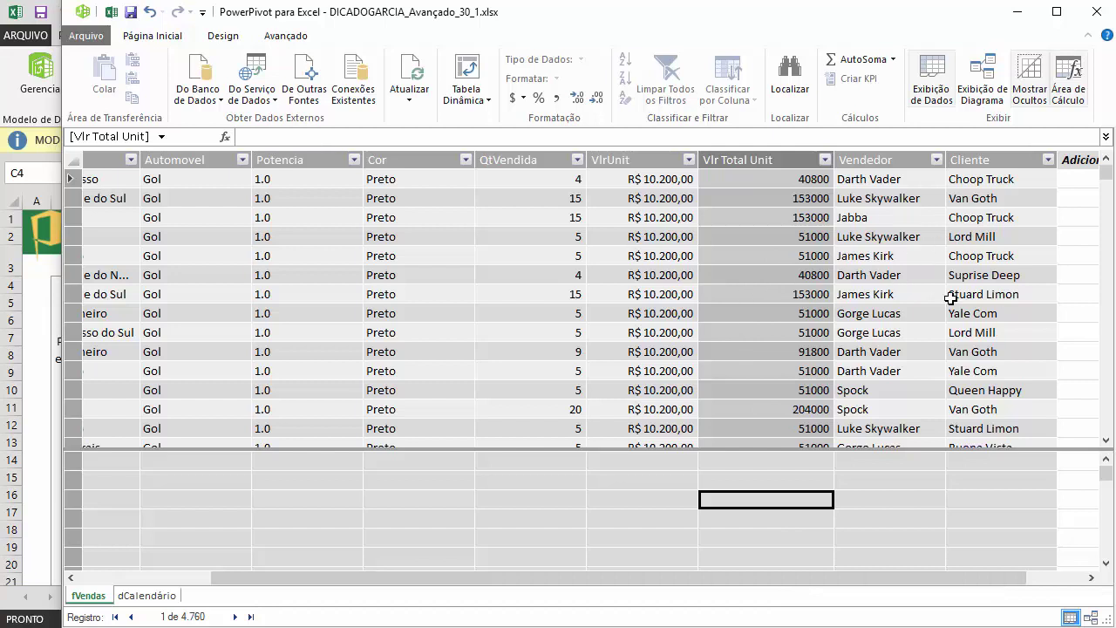
drag(837, 578, 704, 579)
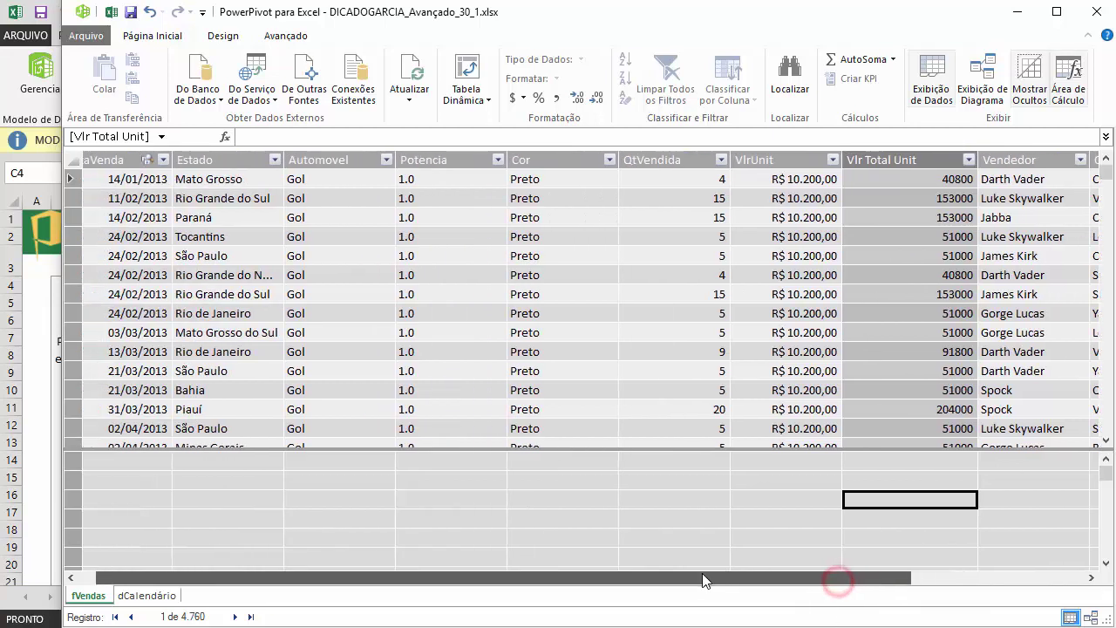
click(922, 159)
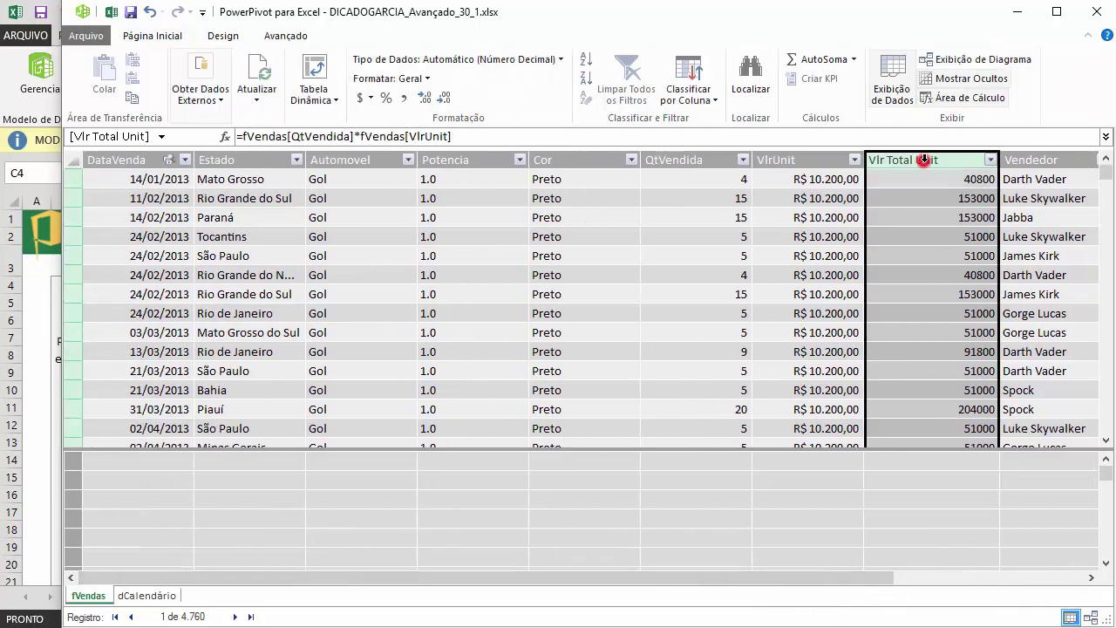
click(370, 98)
click(411, 119)
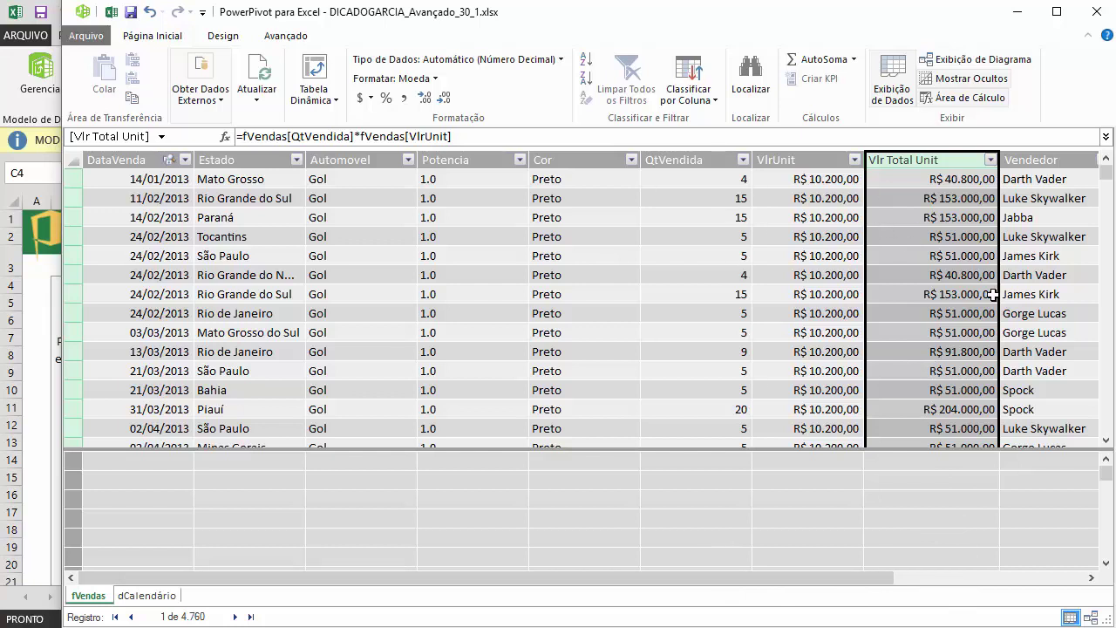
click(699, 497)
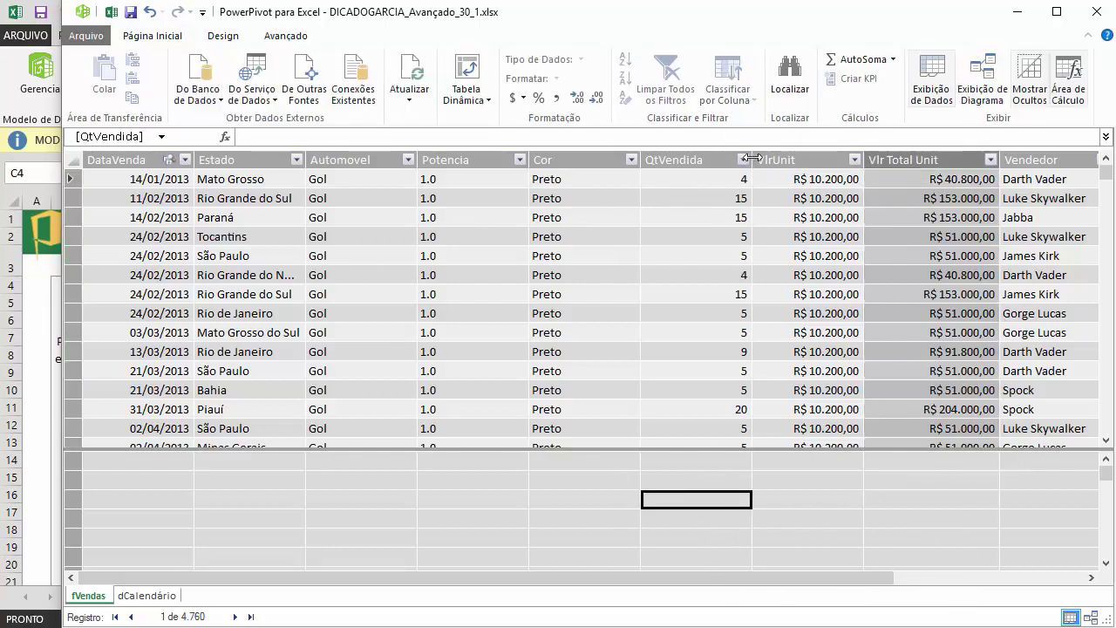
Widen QtVendida, glance at dCalendário, then select a fVendas calculation-area cell below QtVendida
drag(751, 157, 833, 158)
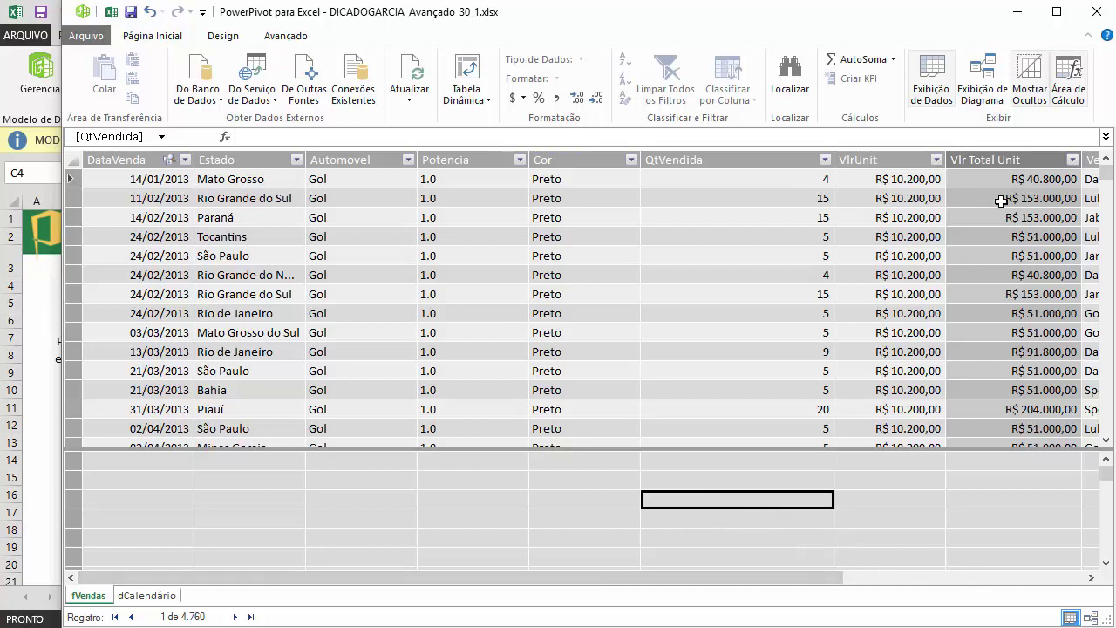
click(1010, 159)
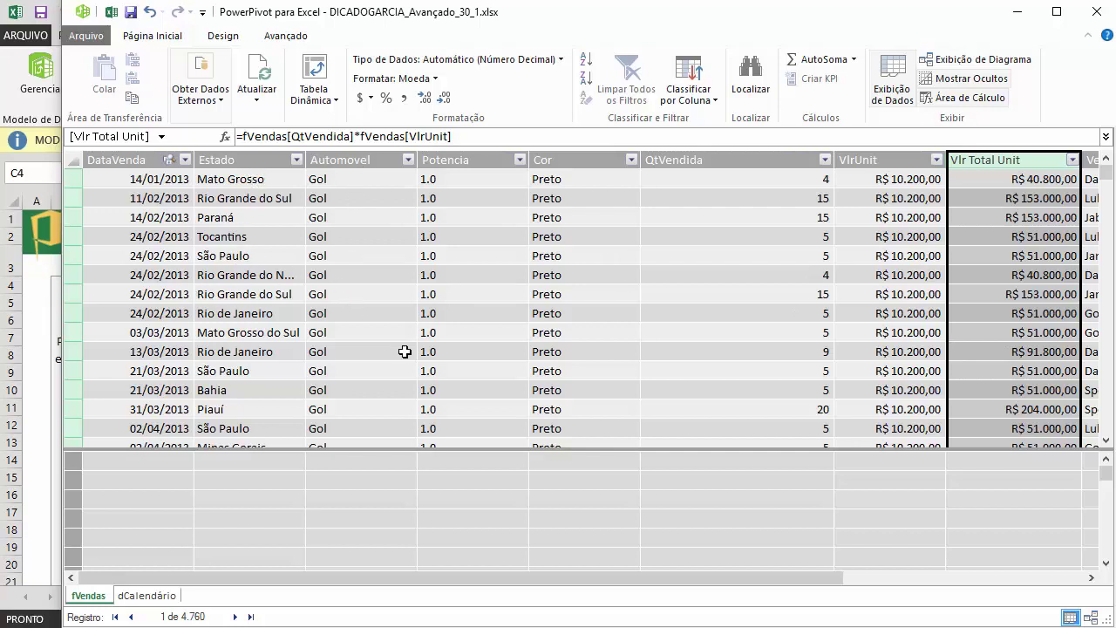
click(693, 499)
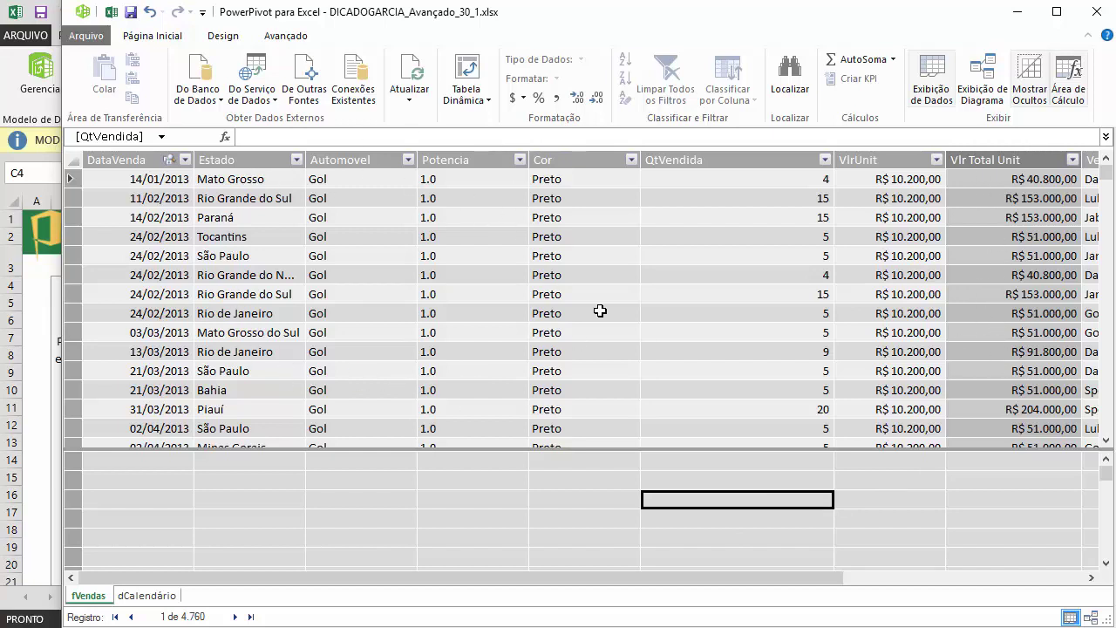
click(141, 595)
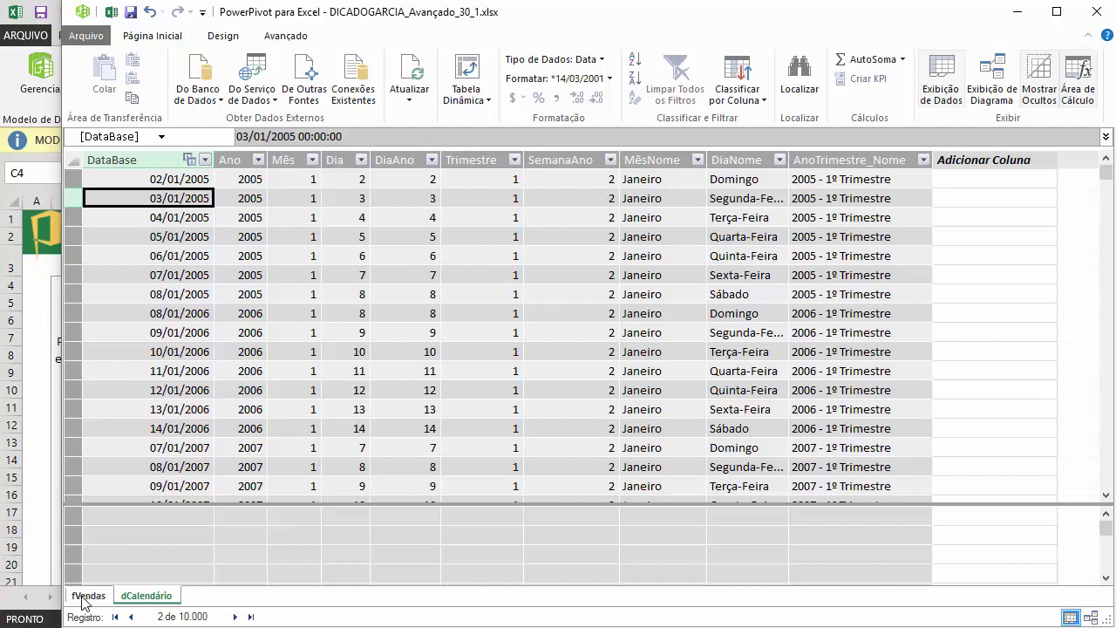
click(80, 596)
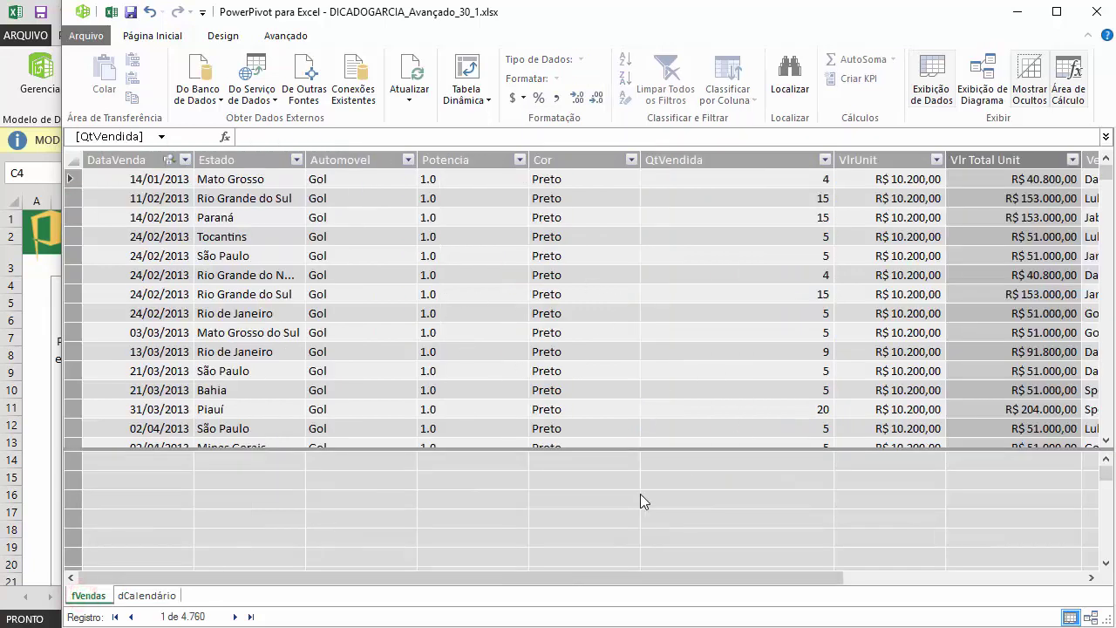
click(678, 478)
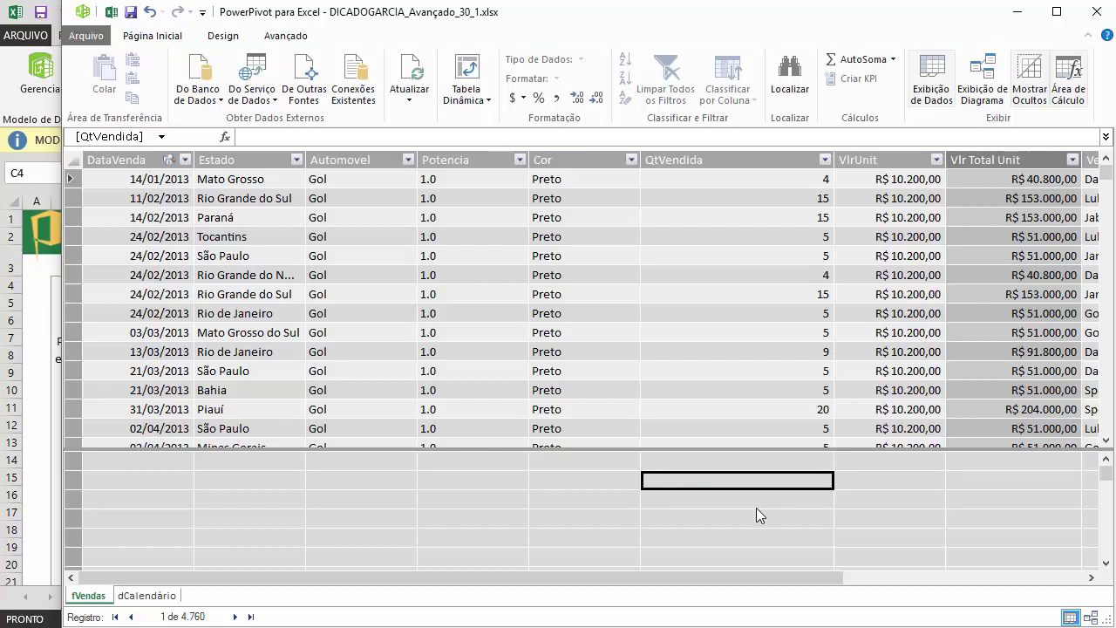
Create the measure Total Vendas:=SUM(fVendas[Vlr Total Unit]) in the calculation area, giving 498368520
text(Total Vend)
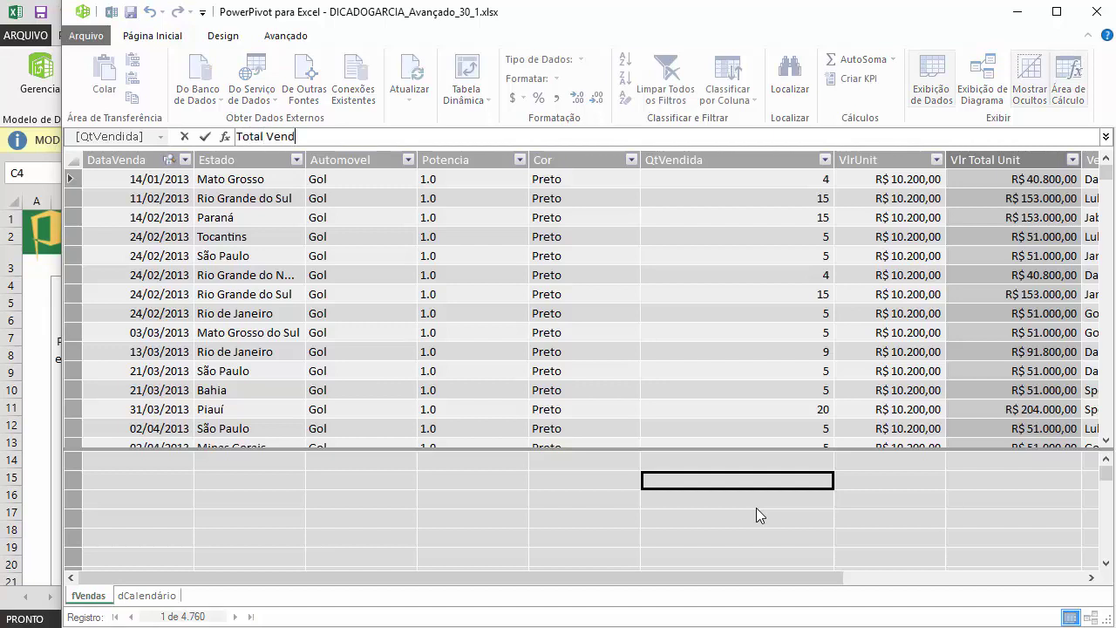
text(as:)
text(=)
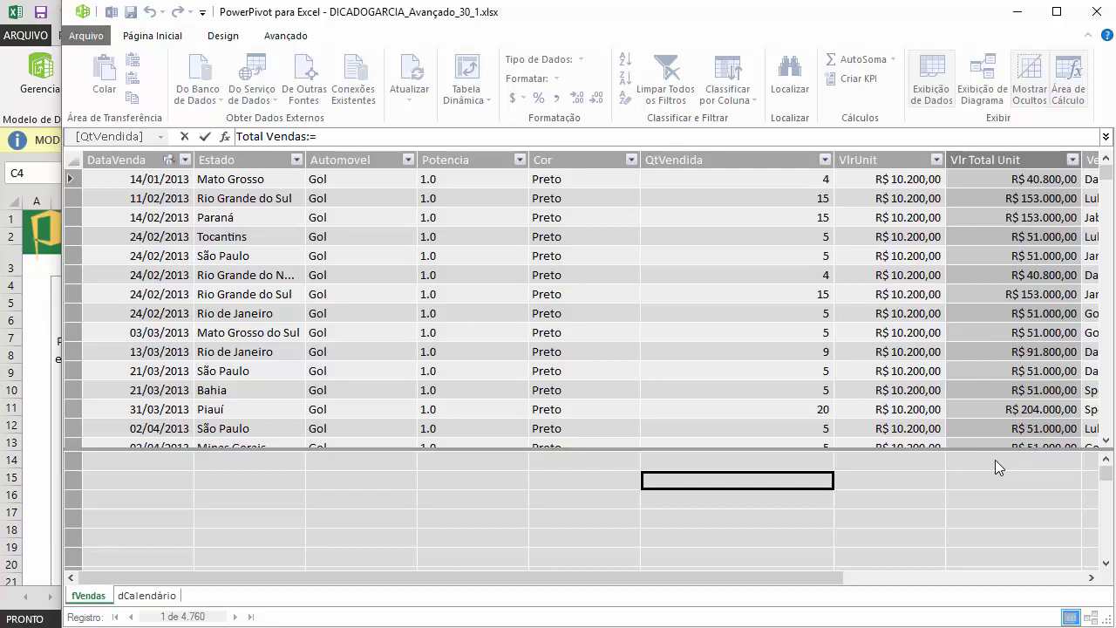
text(sum)
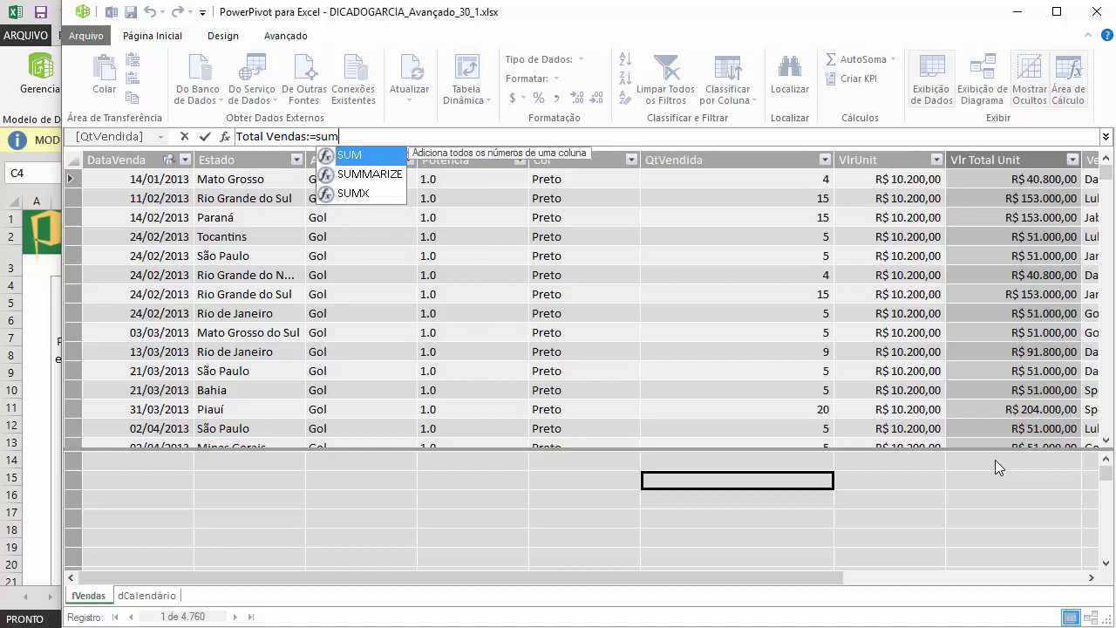
key(Tab)
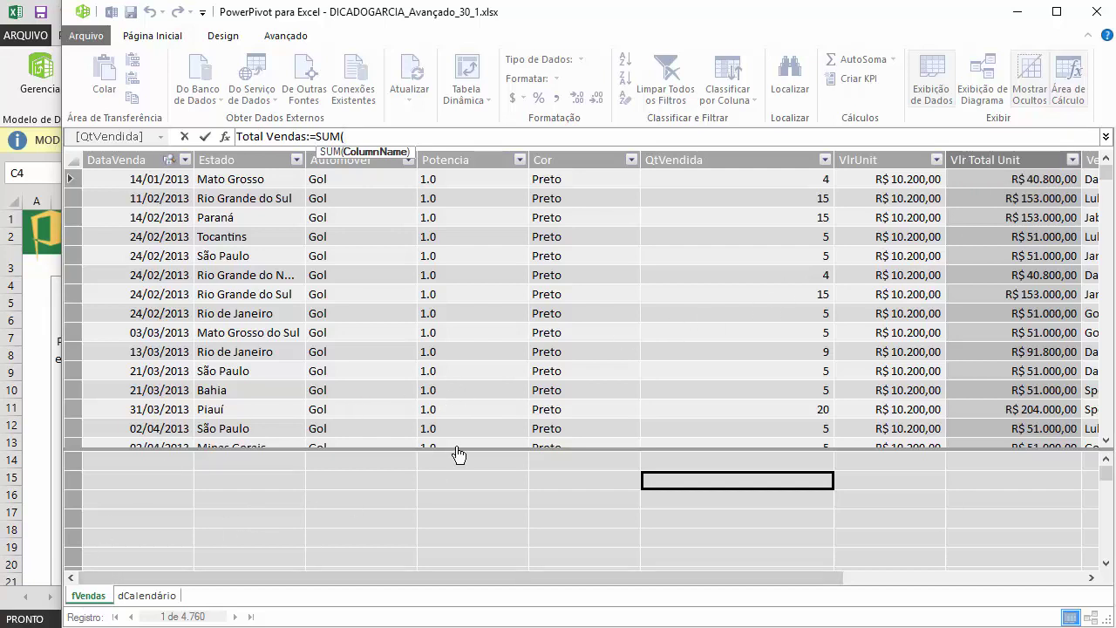
text(fv)
key(Down)
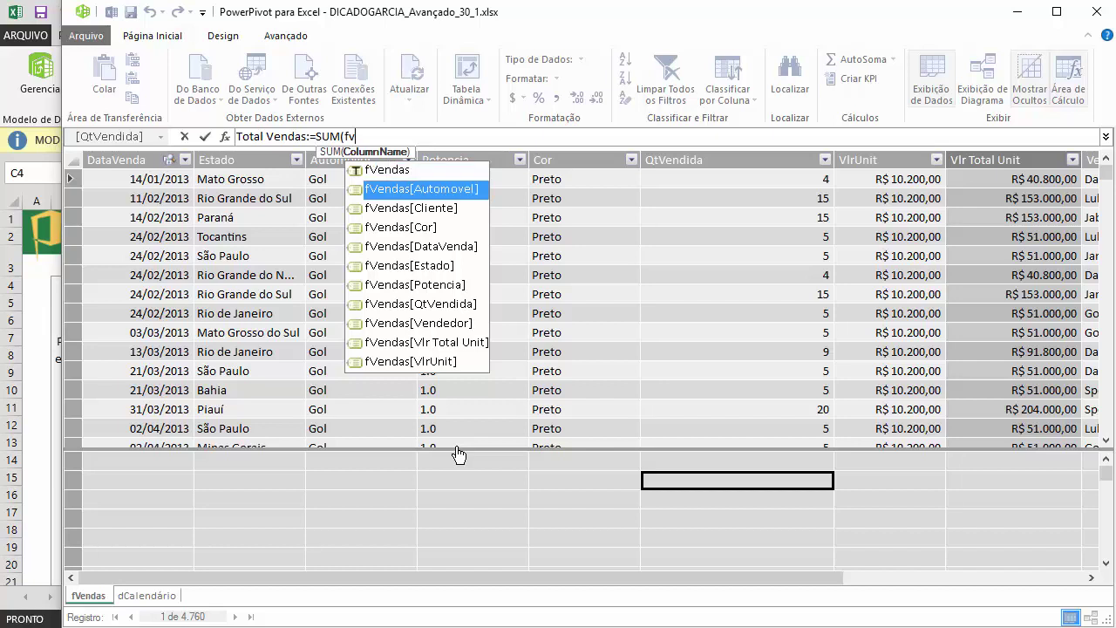
key(Down)
key(Down)
key(Down)
key(Down)
key(Down)
key(Down)
key(Down)
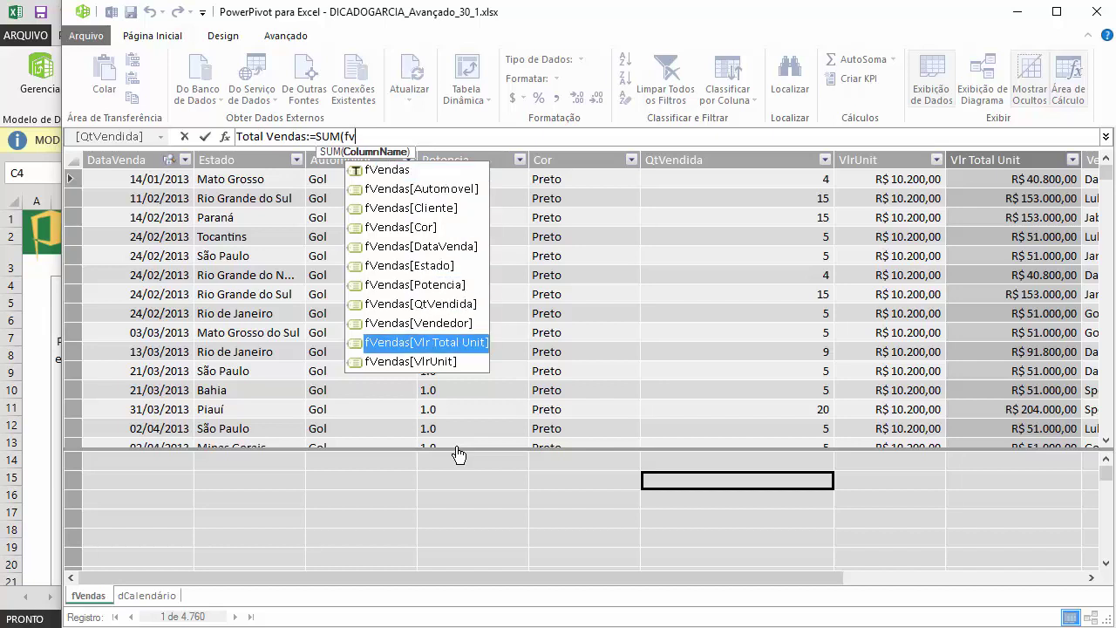
key(Tab)
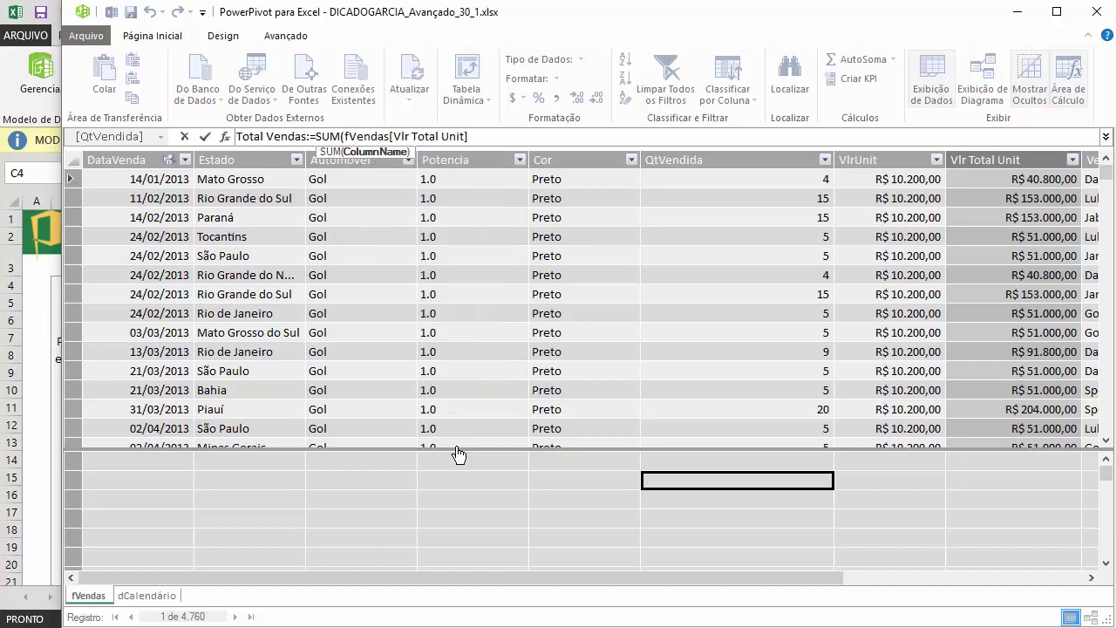
text())
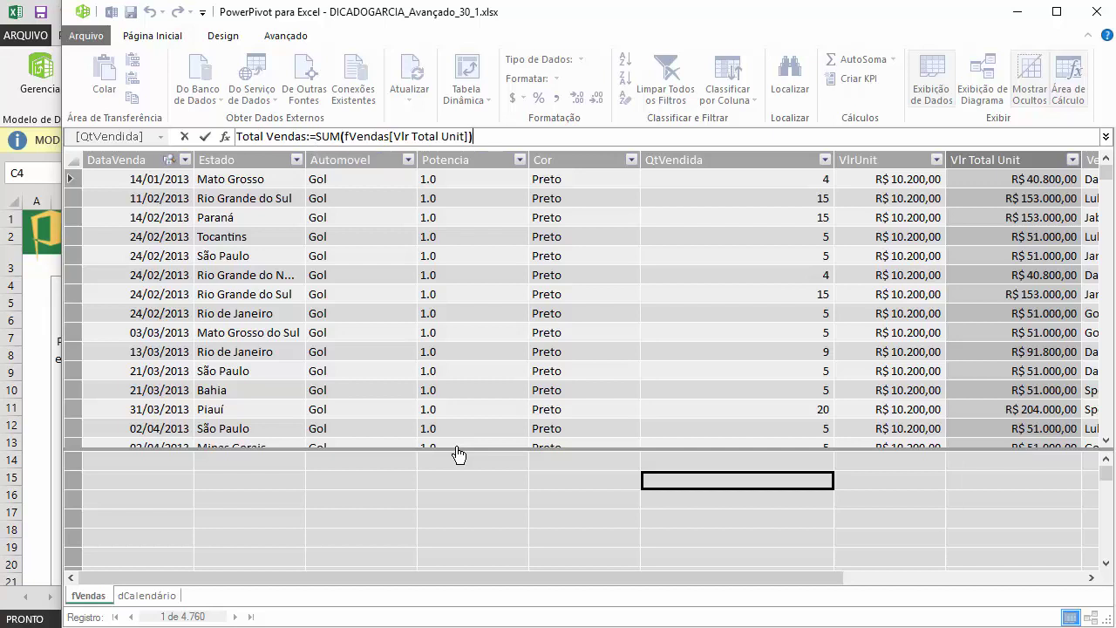
key(Return)
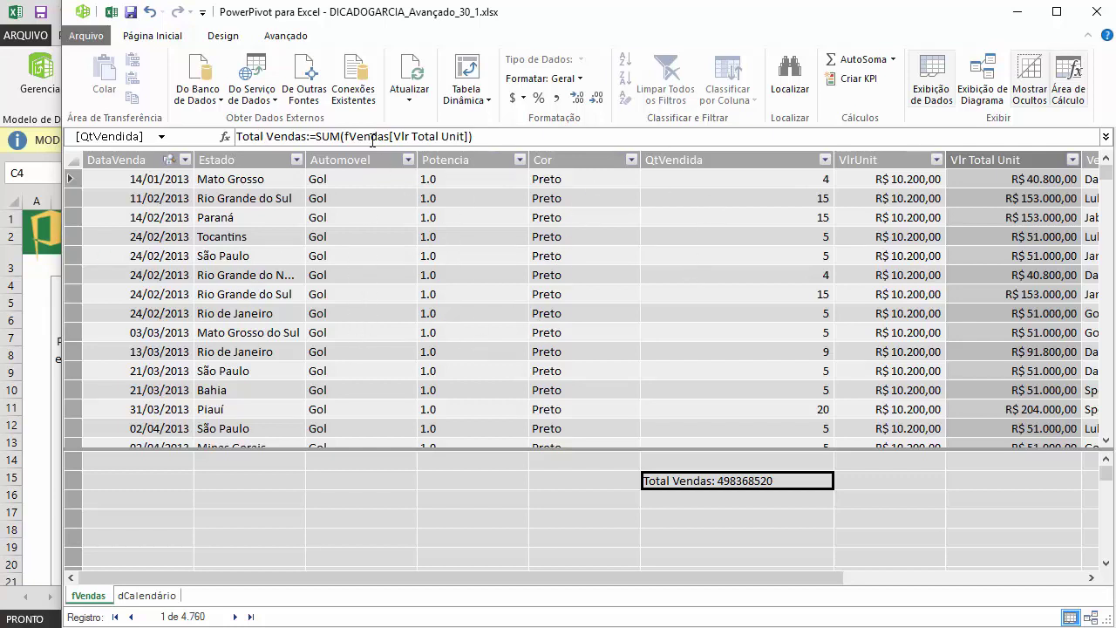
Format the Total Vendas measure as R$ Português (Brasil) currency and switch back to Excel
click(521, 100)
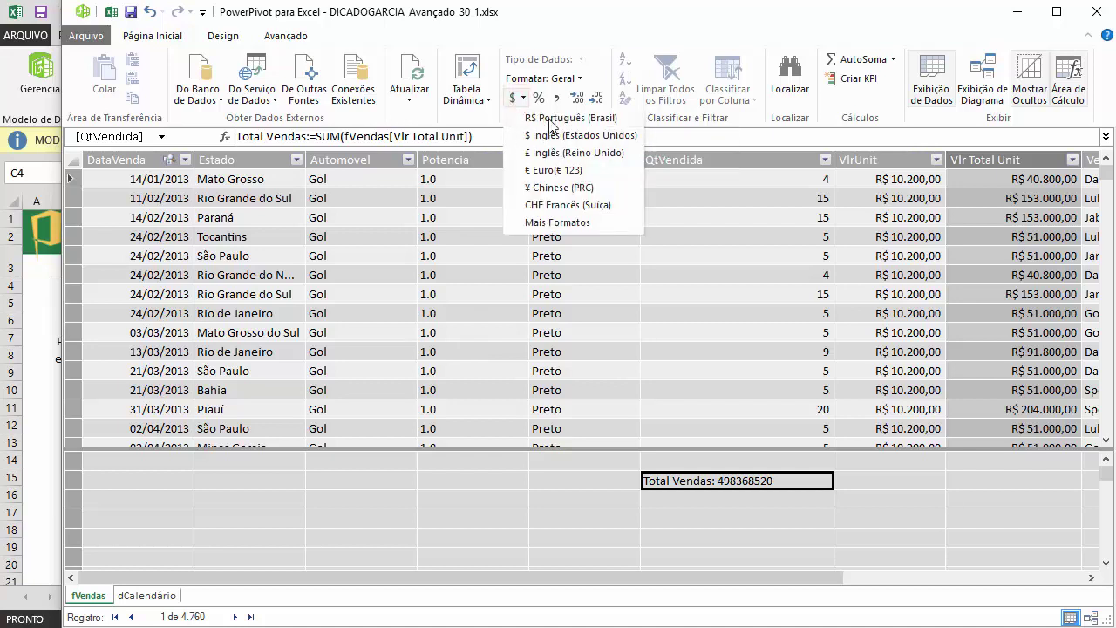
click(547, 118)
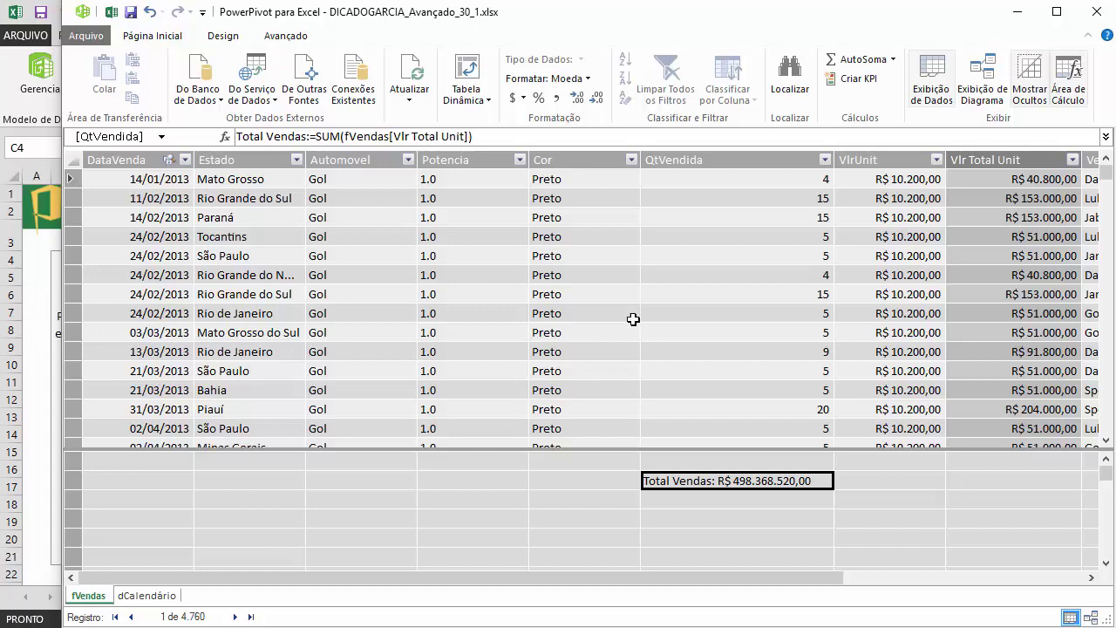
click(28, 269)
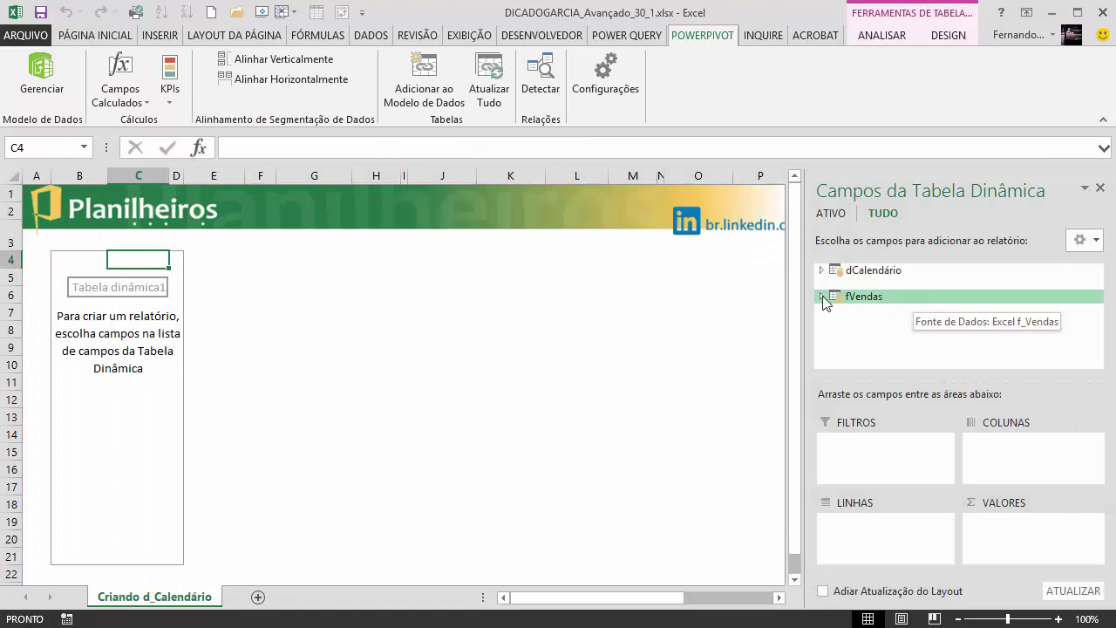
Add Total Vendas and the VlrUnit sum to the pivot values, then reopen Power Pivot
click(821, 297)
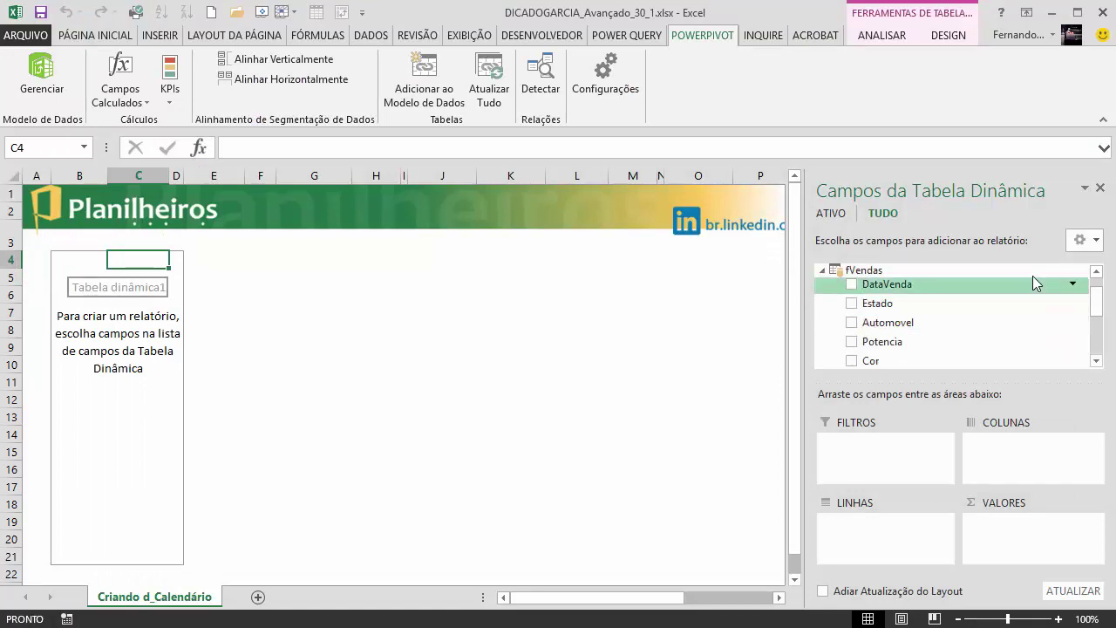
drag(1101, 303, 1096, 345)
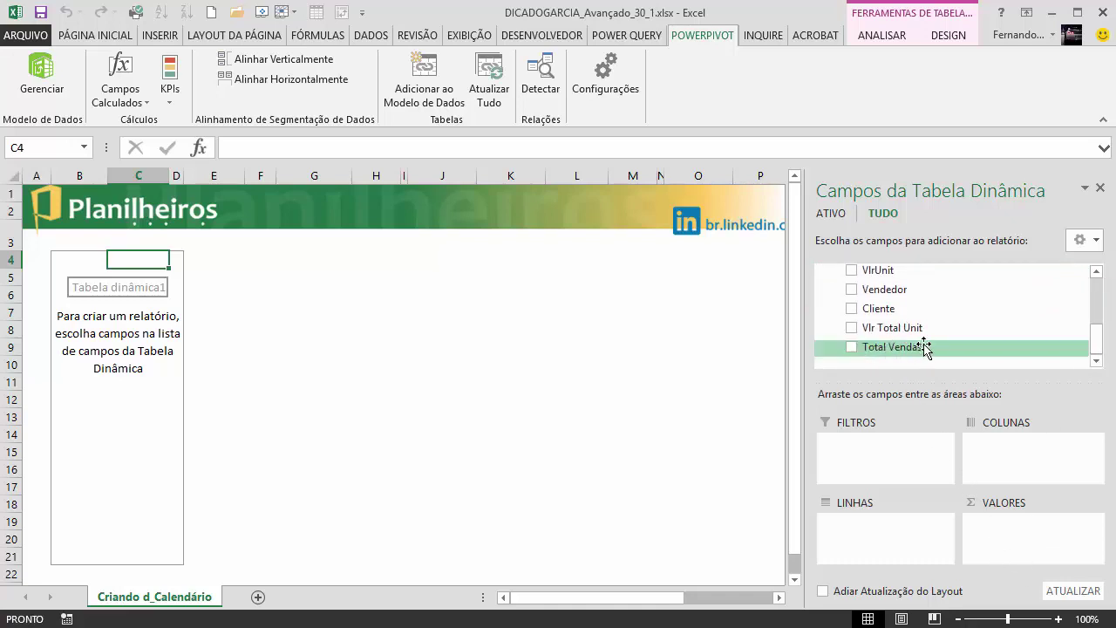
drag(879, 350, 1034, 537)
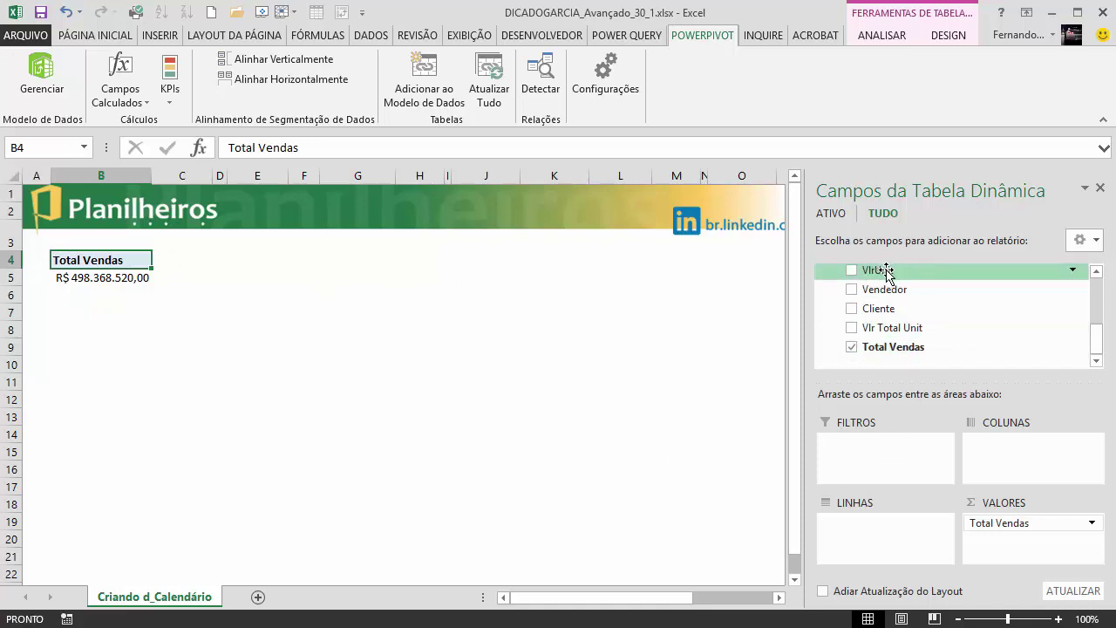
drag(885, 270, 1024, 549)
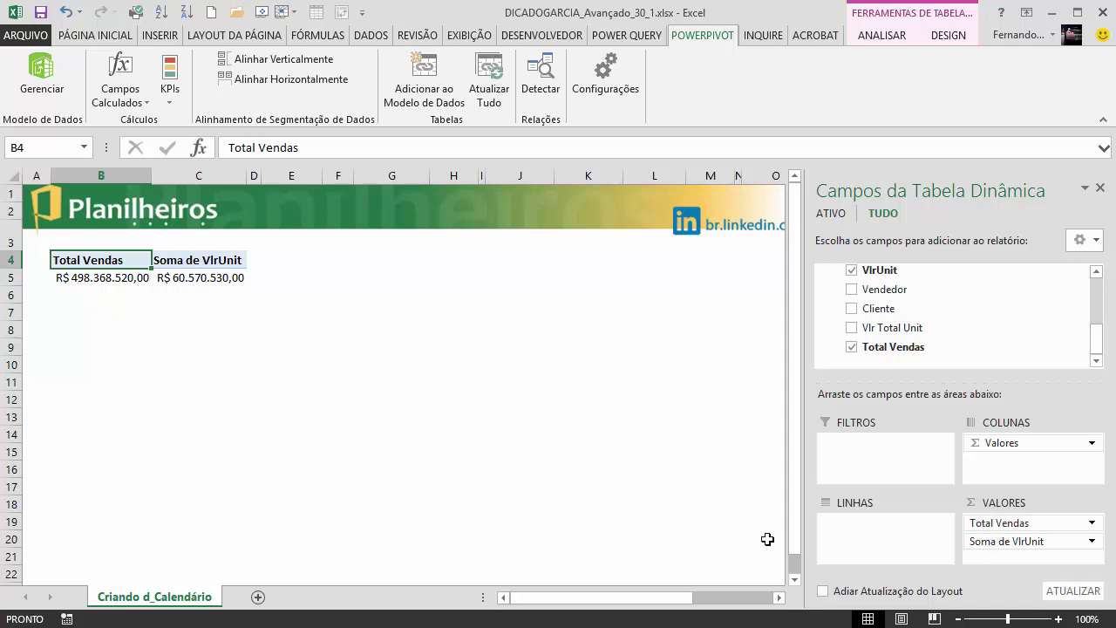
click(42, 83)
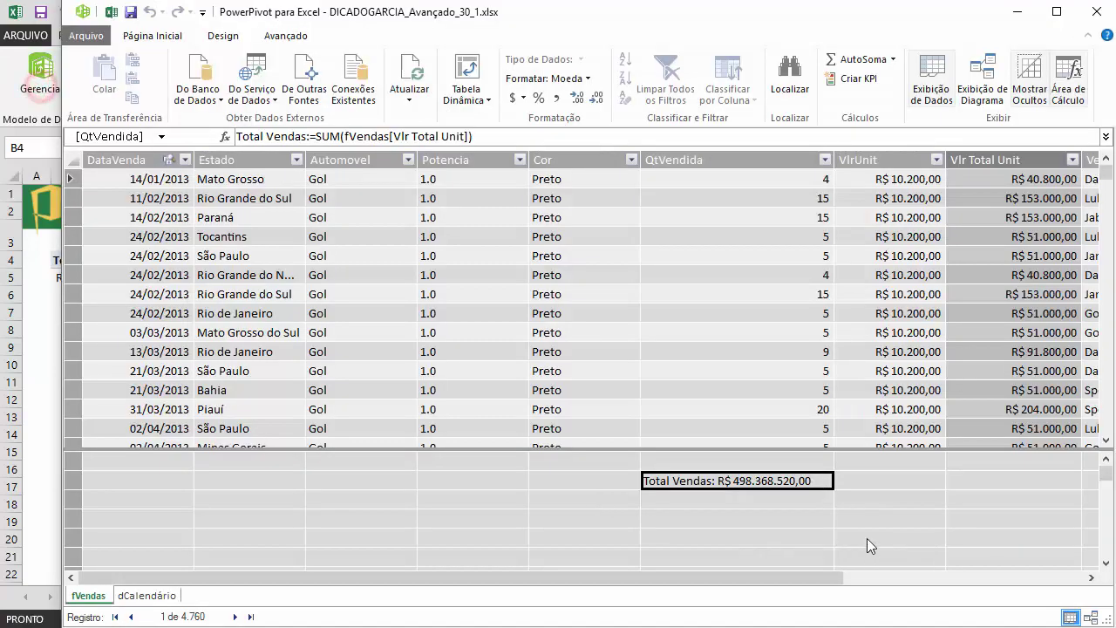
Remove Soma de VlrUnit from the pivot, leaving only Total Vendas R$ 498.368.520,00
click(35, 319)
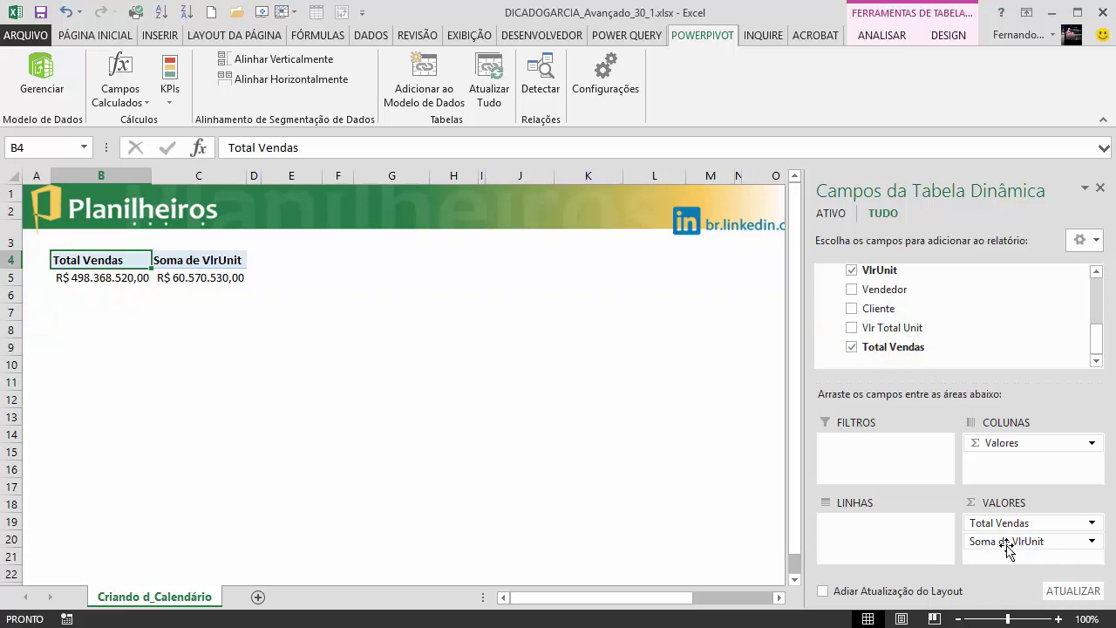
drag(1007, 547, 996, 311)
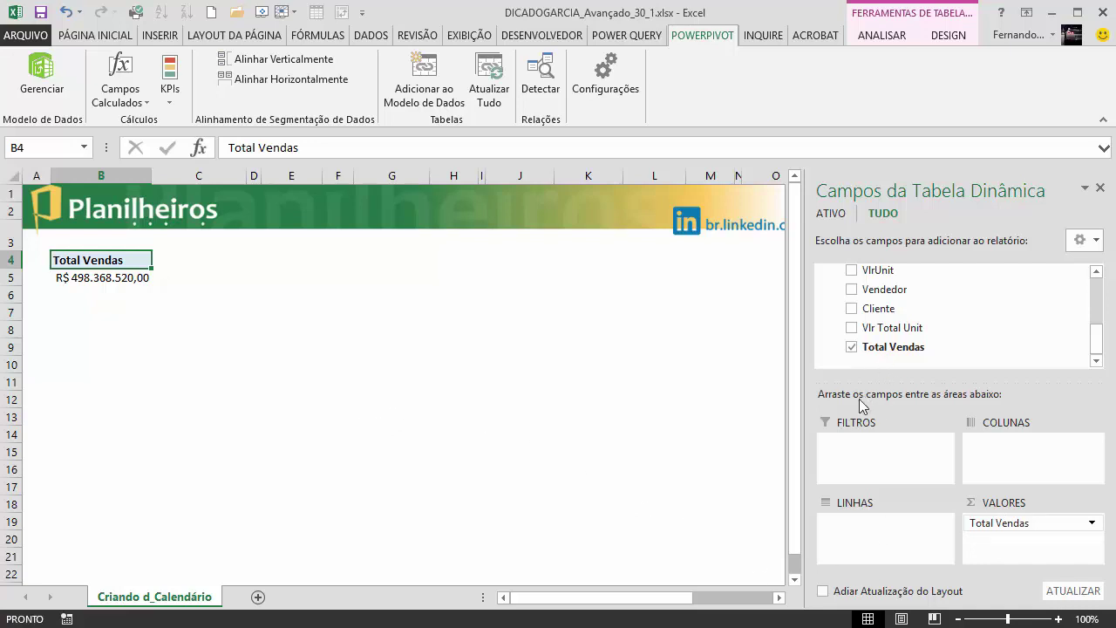
click(43, 91)
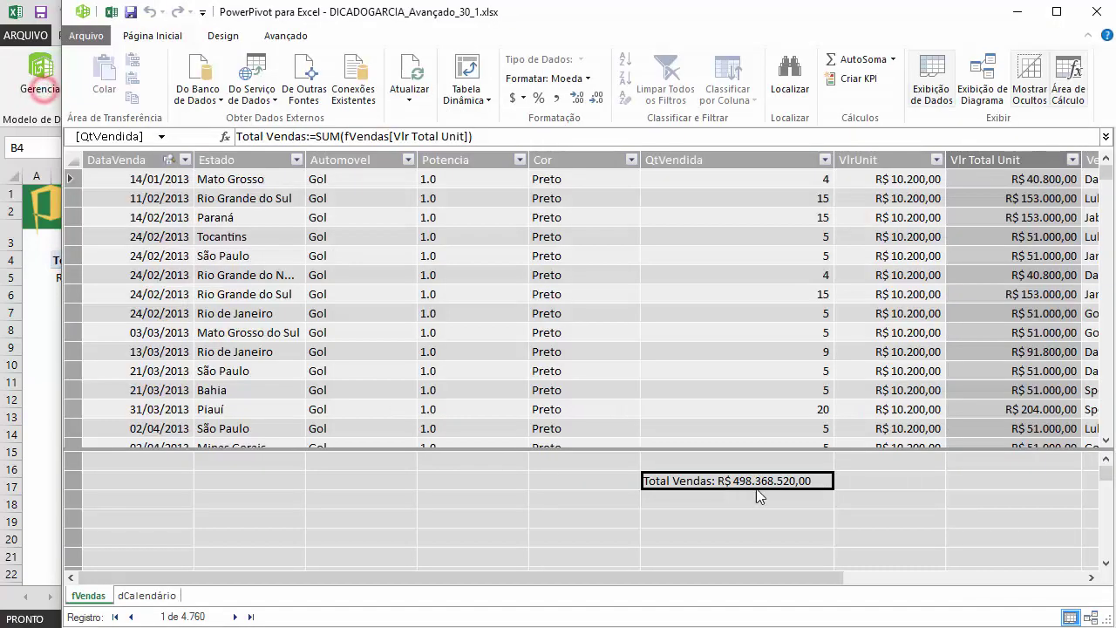
click(30, 387)
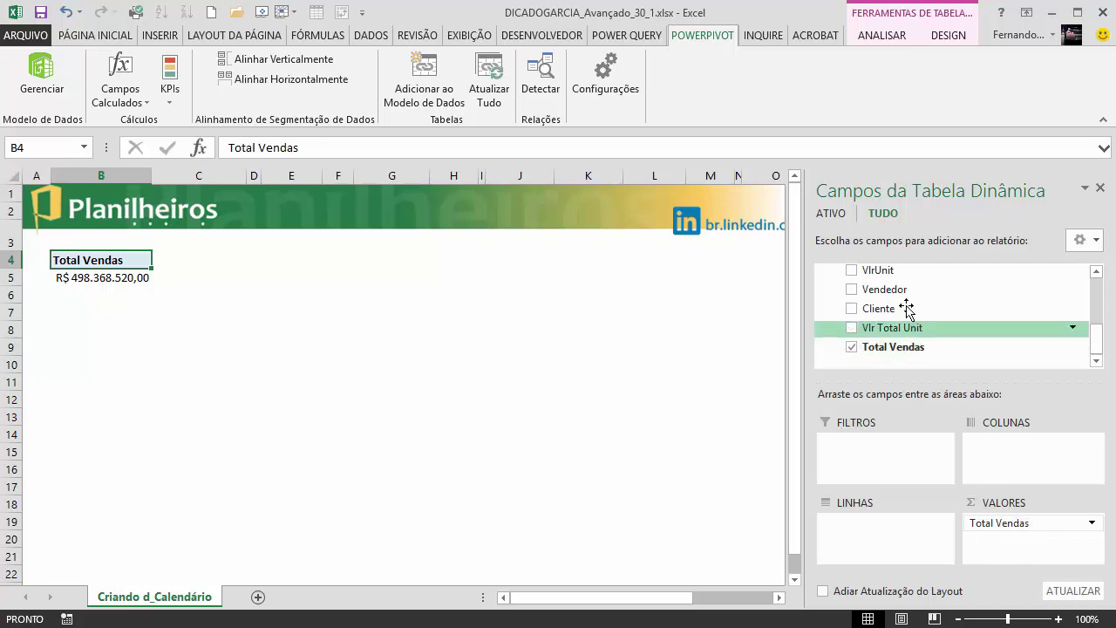
Put Vendedor in the pivot rows and Automovel in the columns, then reopen Power Pivot
drag(898, 295, 881, 531)
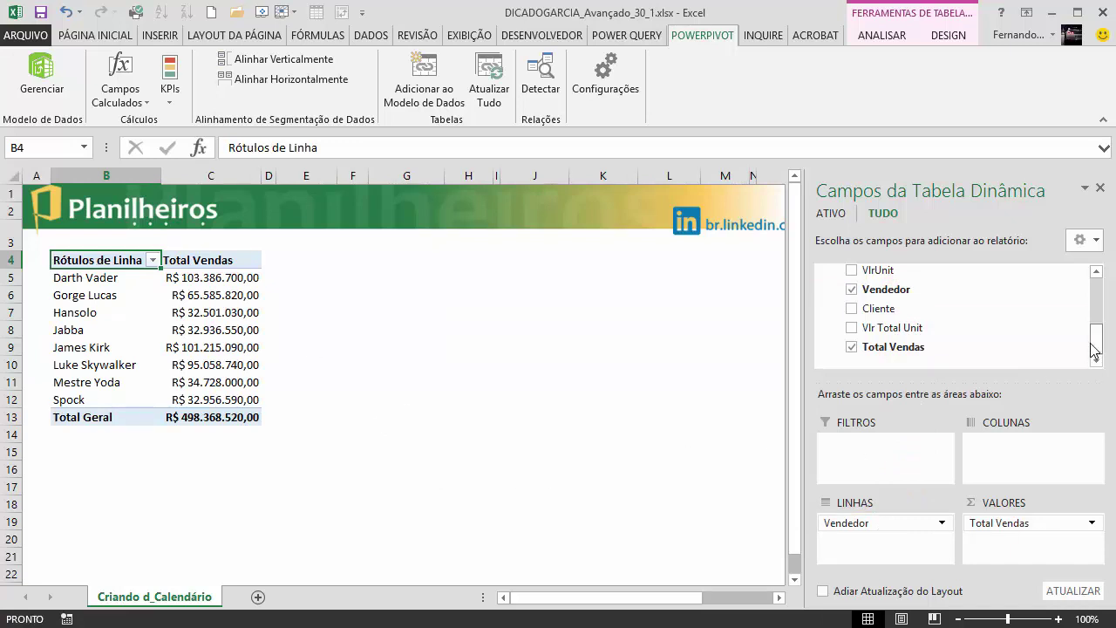
drag(1101, 349, 1109, 317)
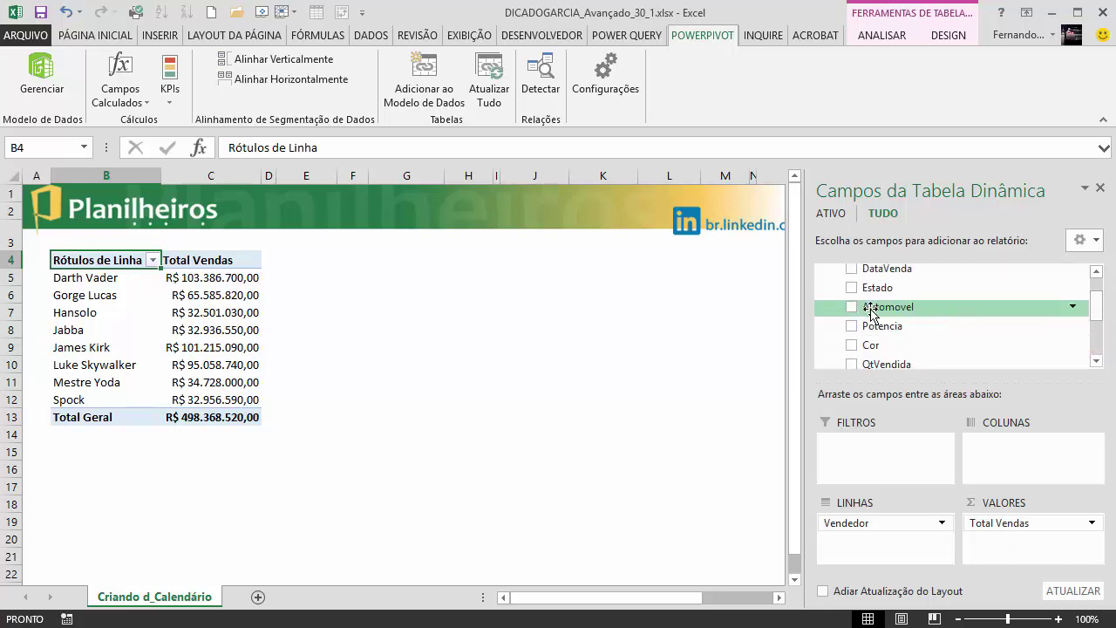
click(885, 307)
drag(885, 307, 1028, 455)
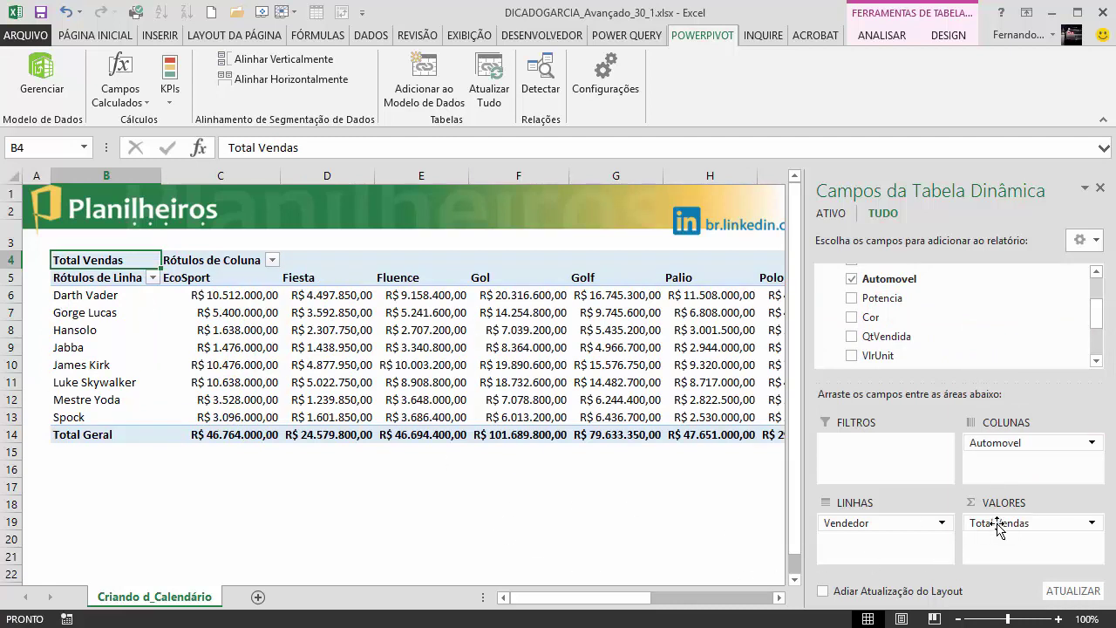
click(42, 74)
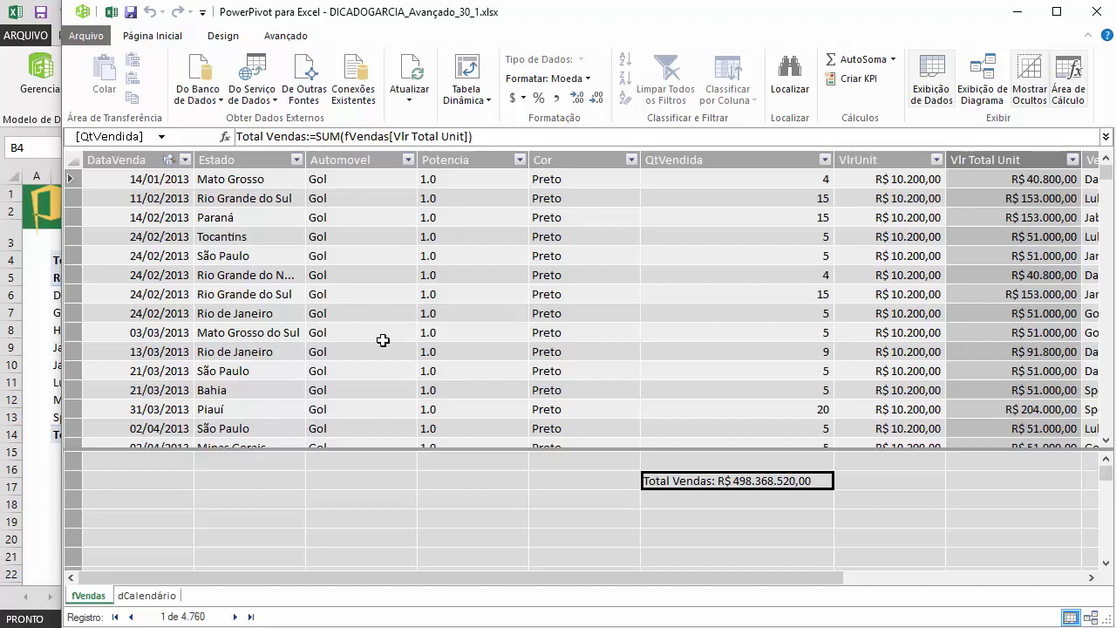
Scroll the fVendas grid, return to Excel, collapse fVendas in the field list and select a pivot cell
drag(757, 578, 932, 562)
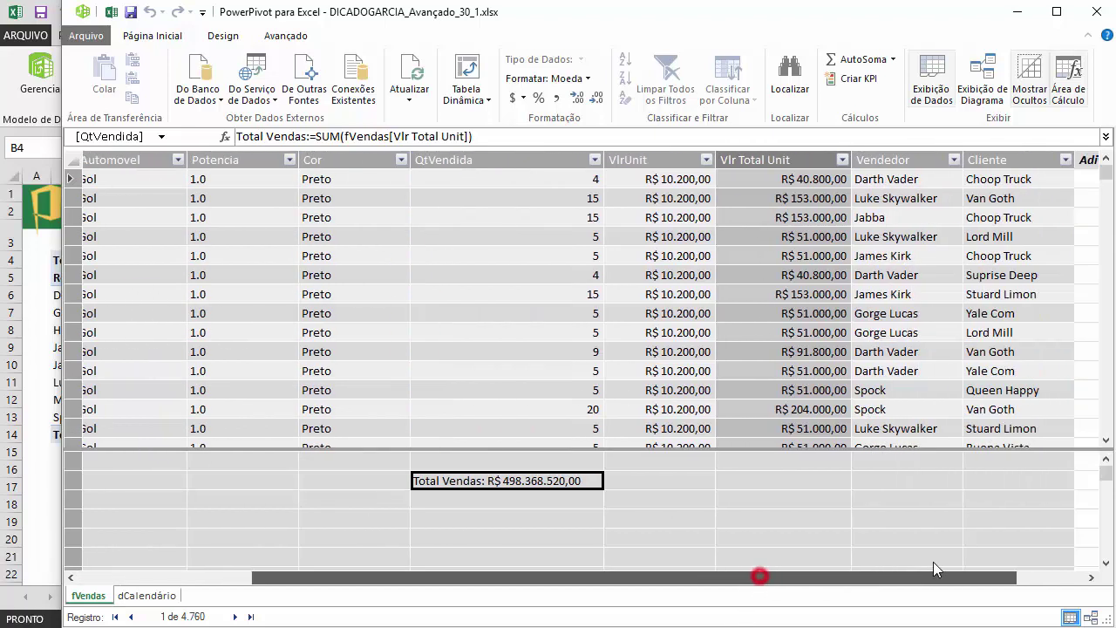
drag(852, 577, 434, 551)
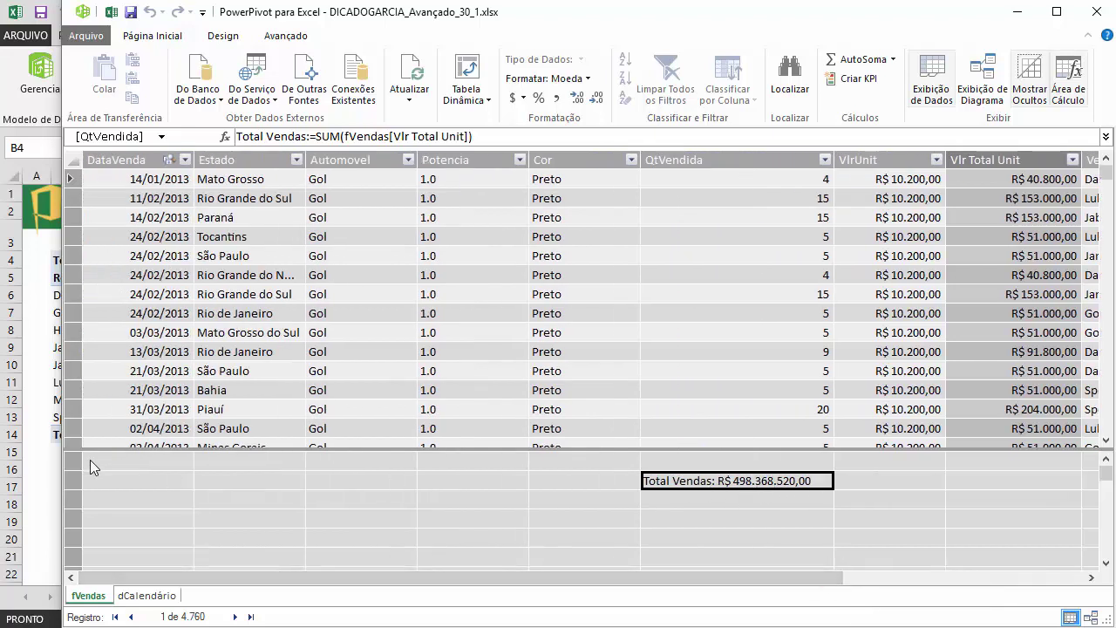
click(43, 485)
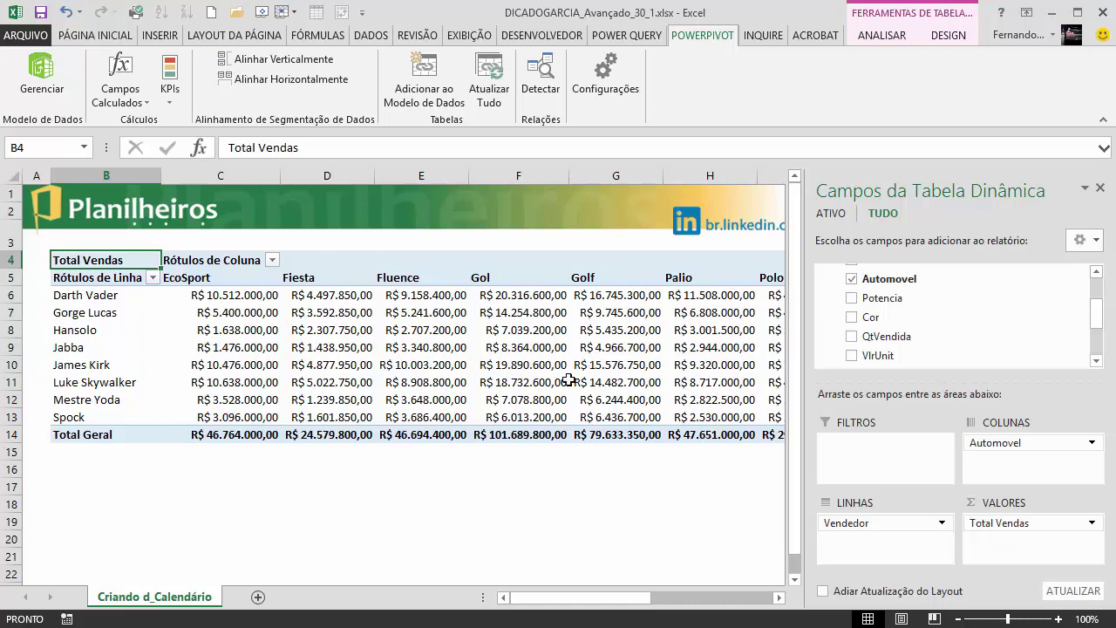
drag(1098, 325, 1097, 301)
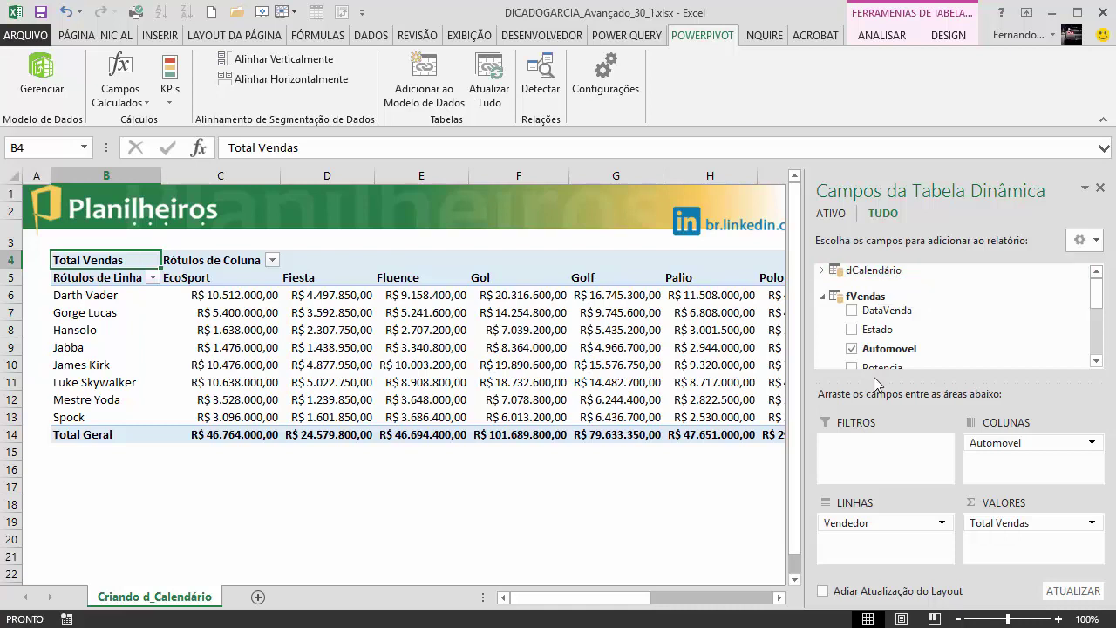
click(820, 297)
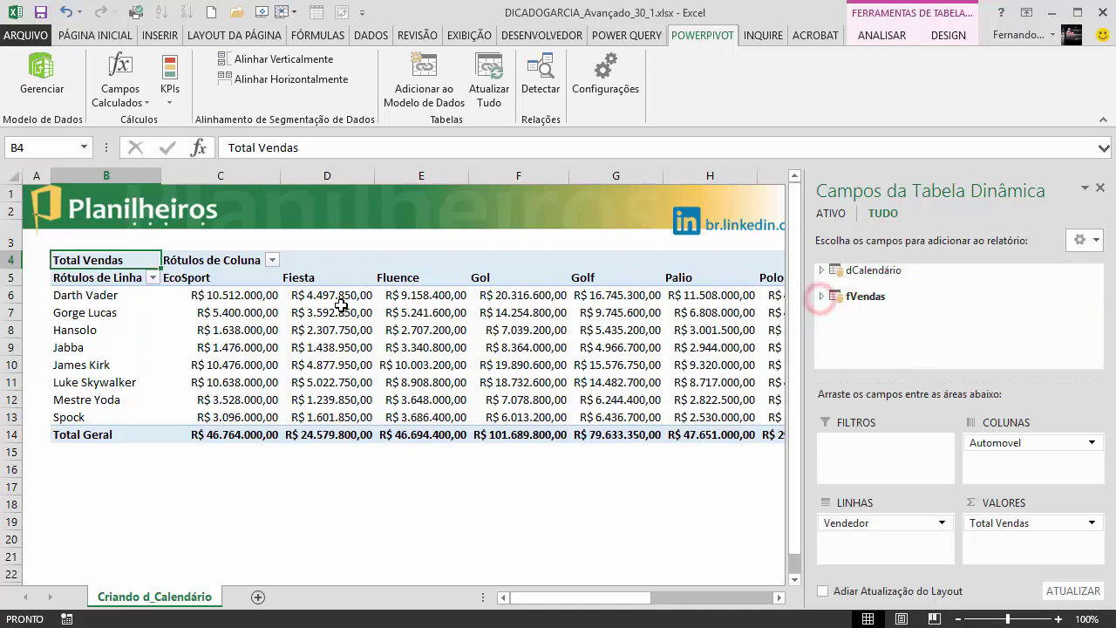
click(407, 324)
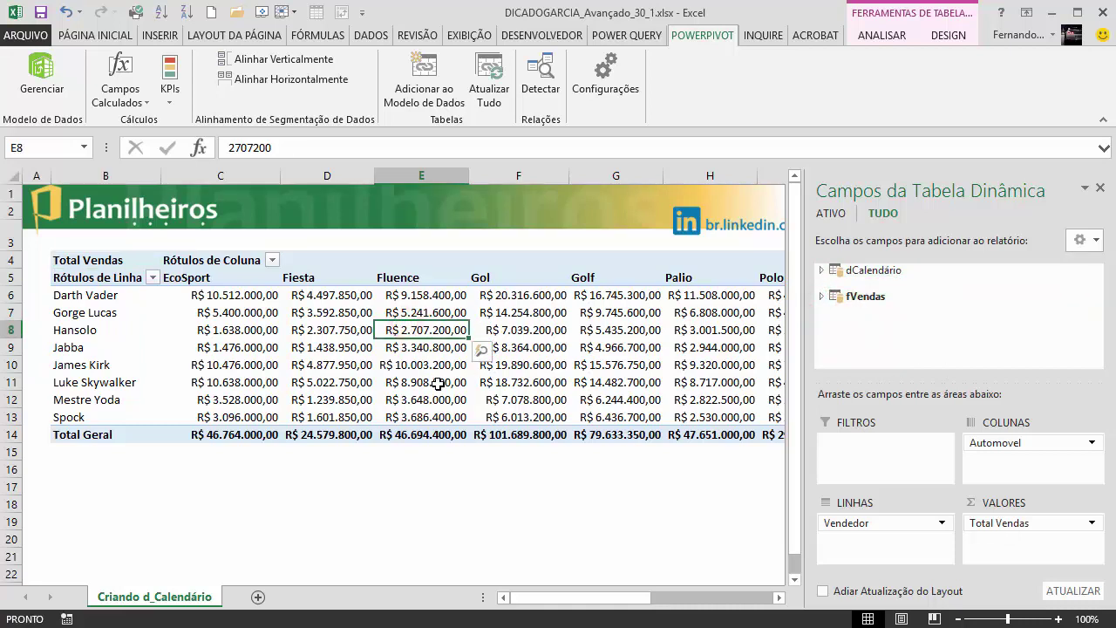
Insert pivot slicers for AnoTrimestre_Nome, MêsNome, DiaNome and Estado, picked from all tables
click(878, 36)
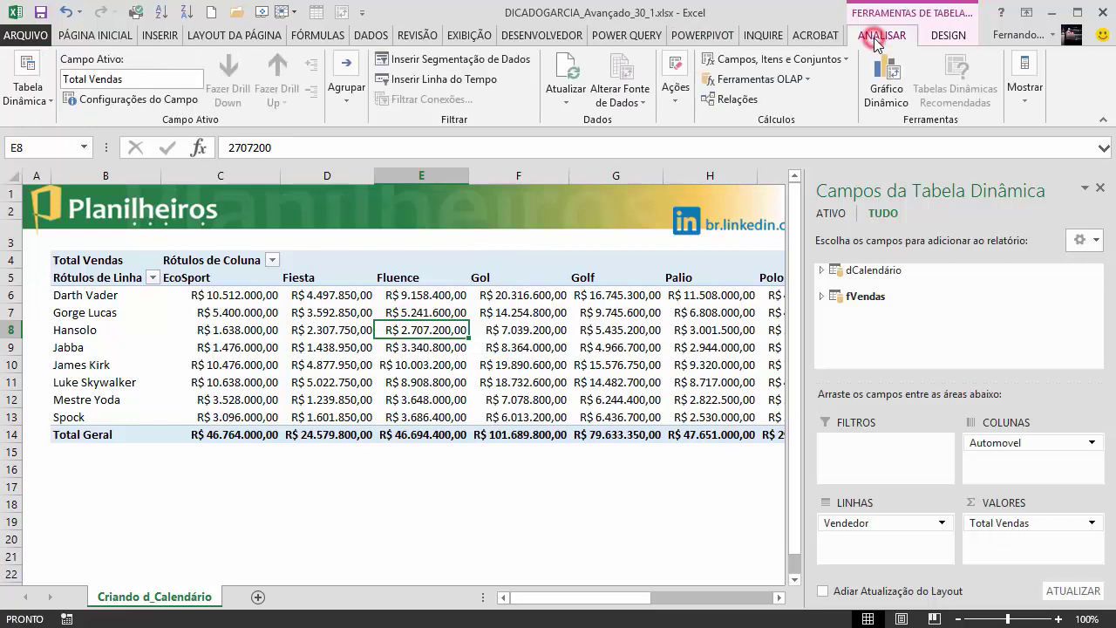
click(501, 61)
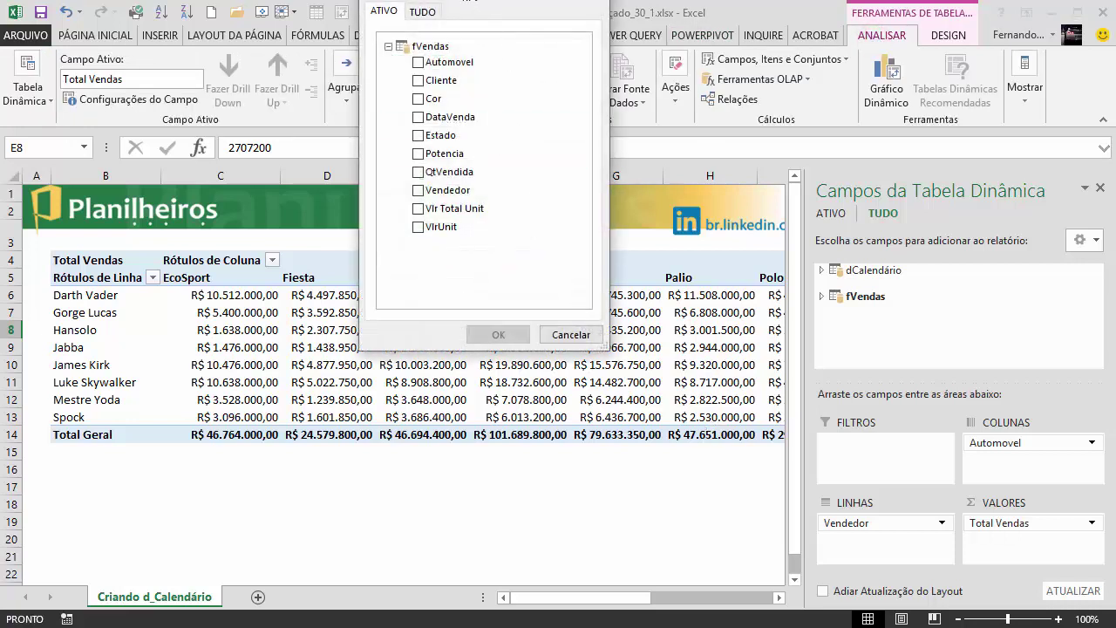
click(516, 156)
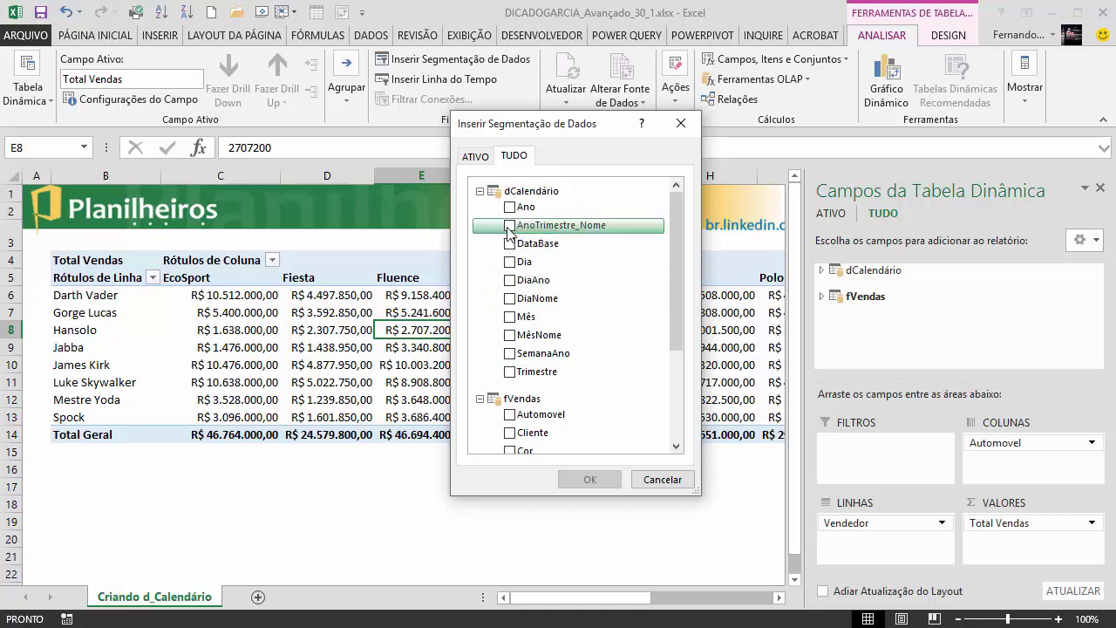
click(509, 225)
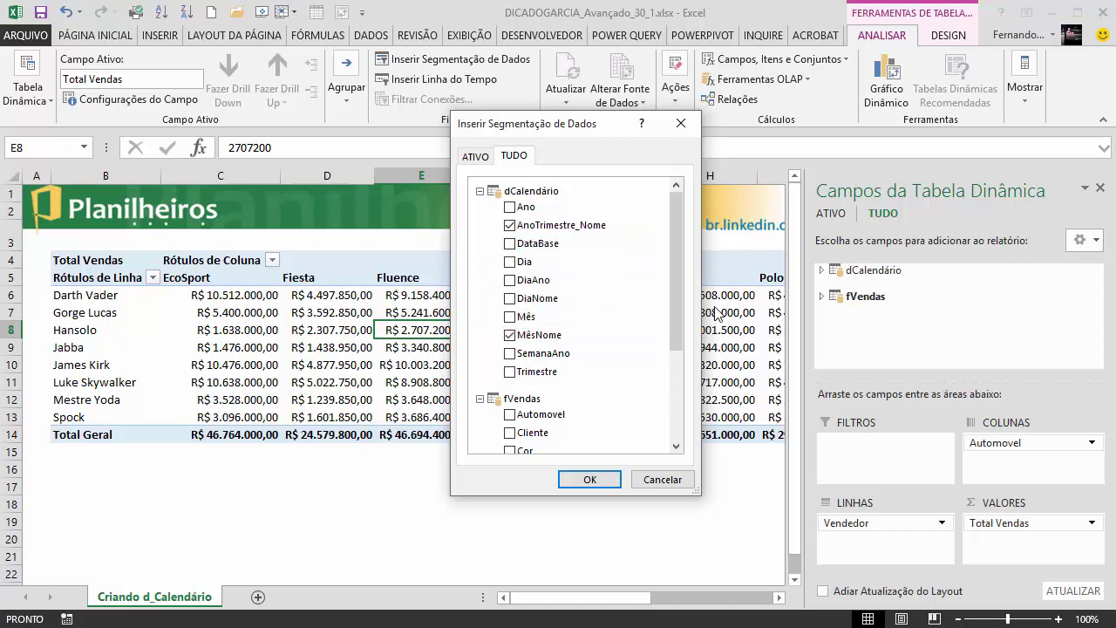
click(511, 299)
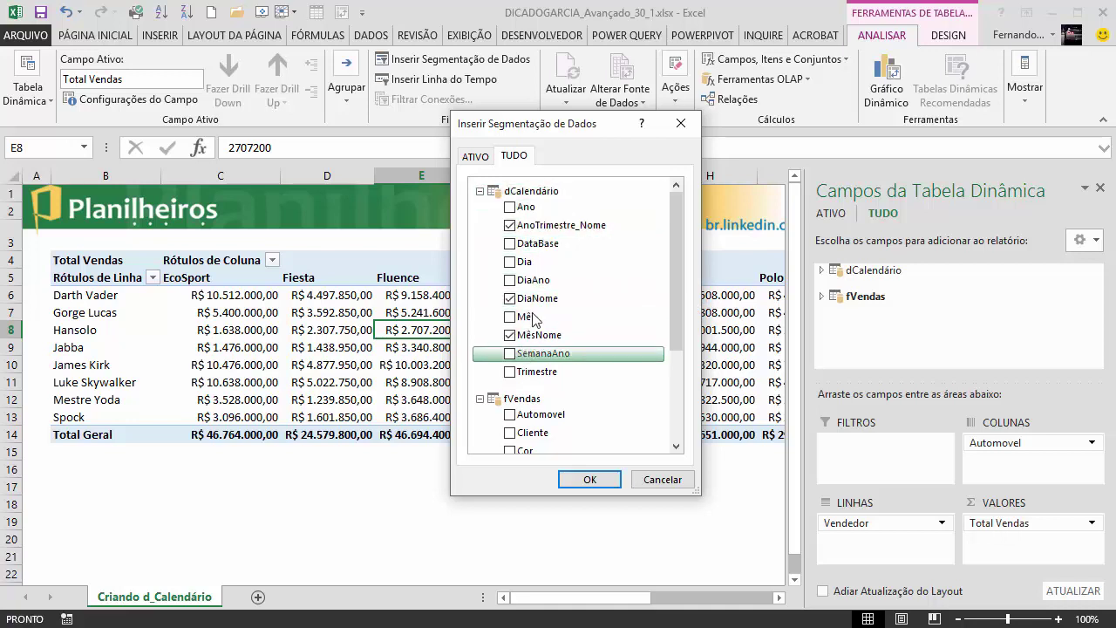
drag(677, 274, 689, 386)
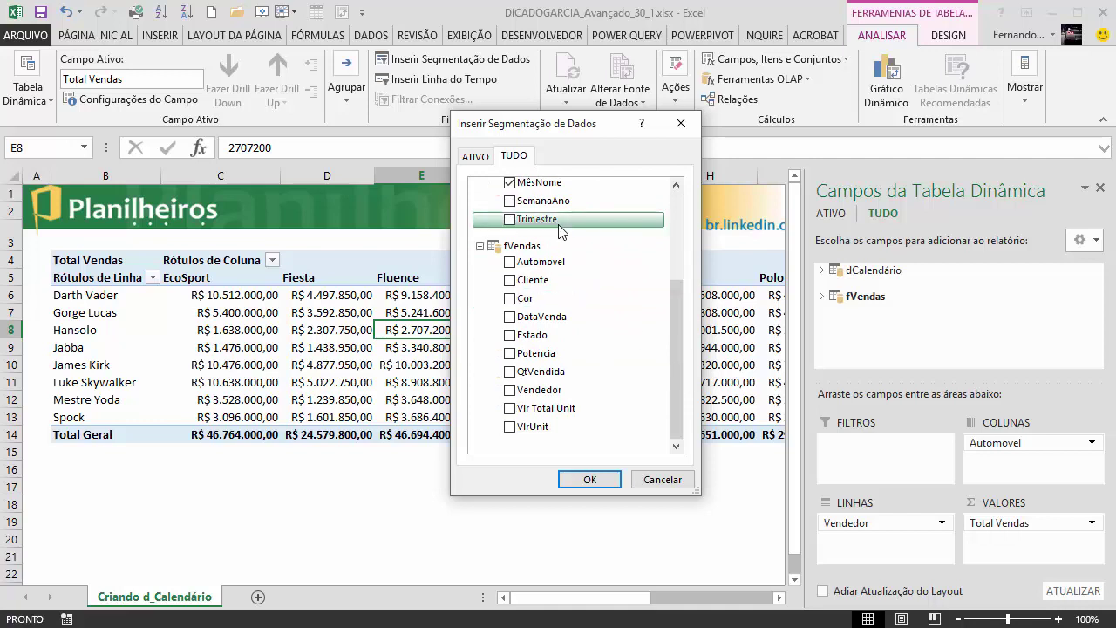
click(508, 335)
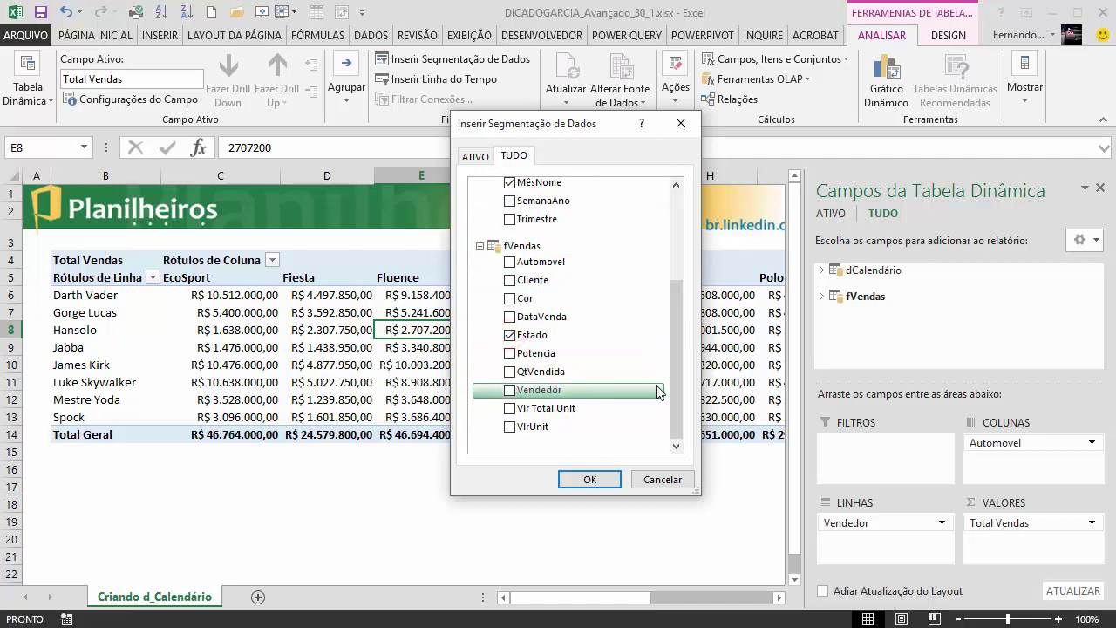
scroll(680, 381, up, 3)
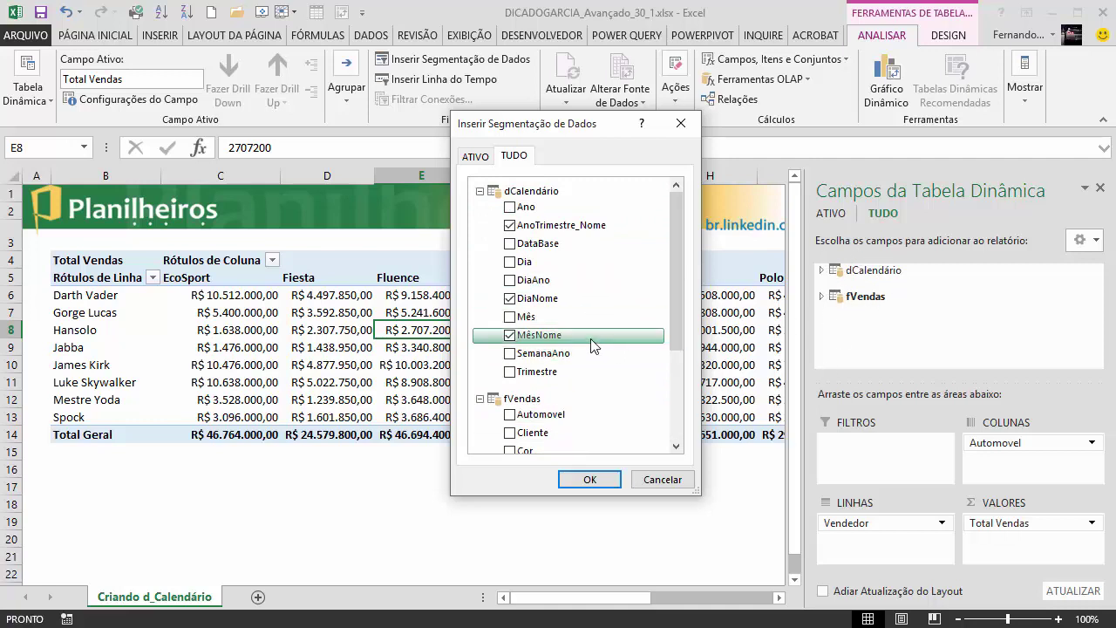
drag(682, 330, 682, 397)
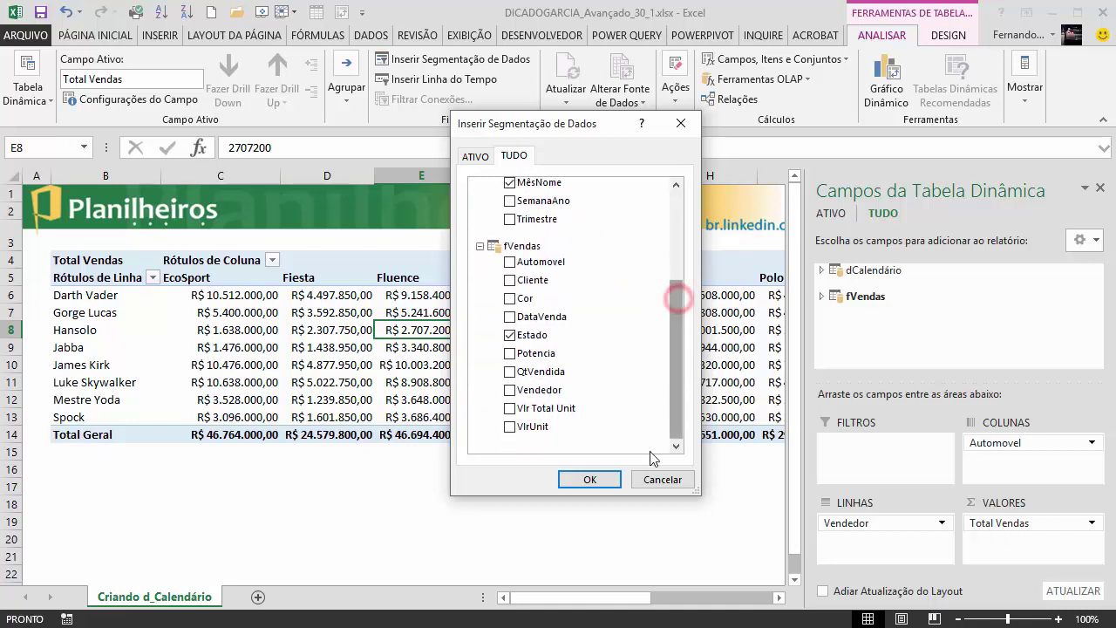
click(597, 479)
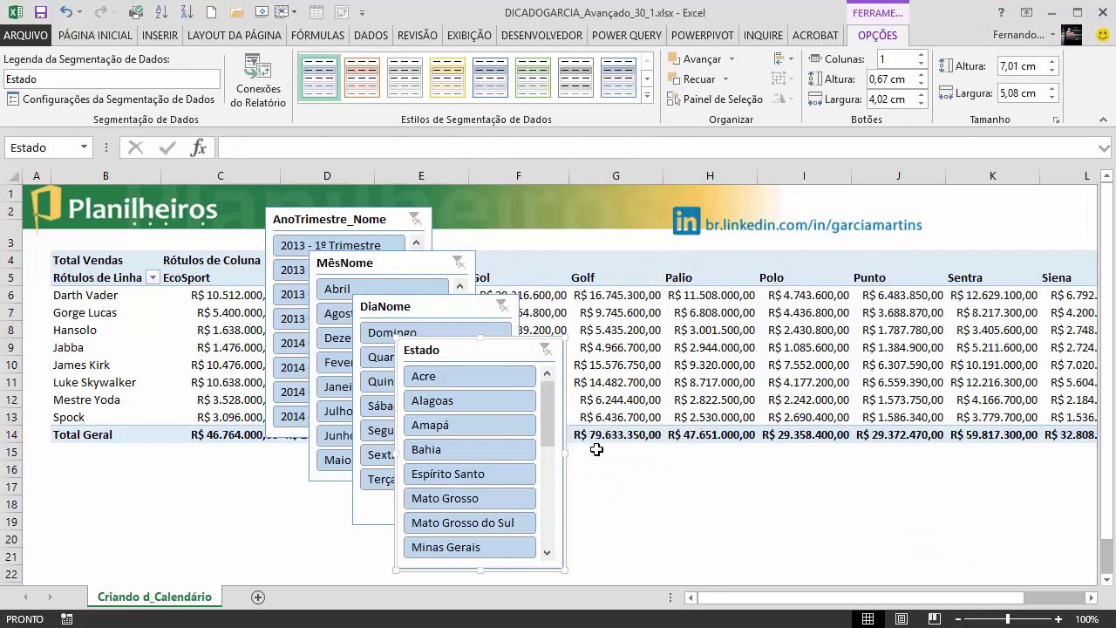
Move Estado below the pivot at lower left, with DiaNome, MêsNome and AnoTrimestre_Nome in a row beside it
drag(474, 349, 127, 462)
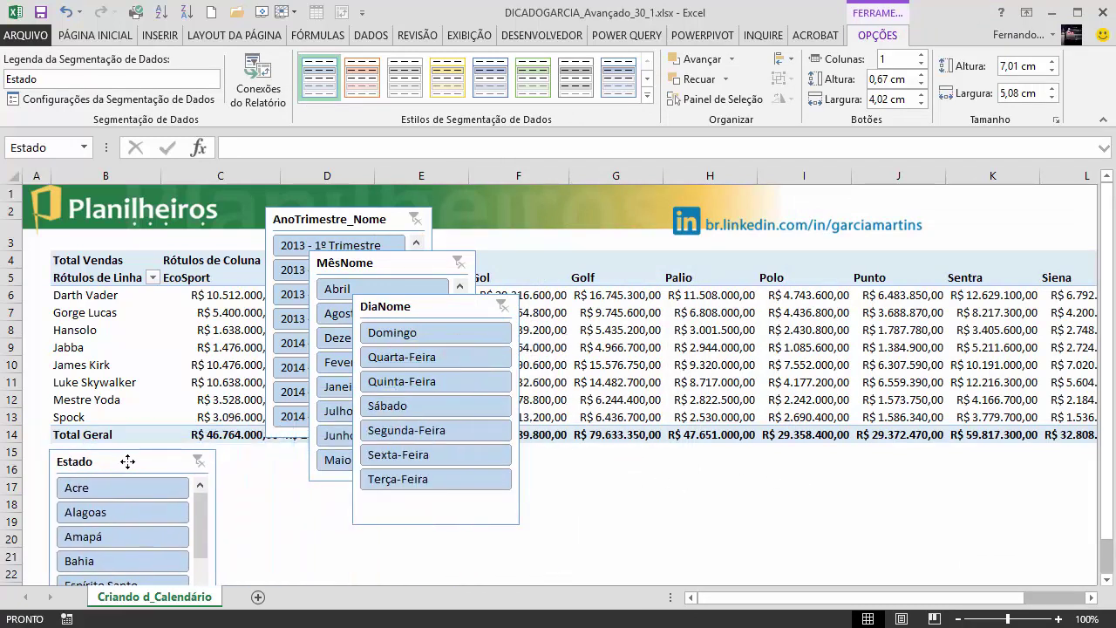
drag(414, 307, 785, 414)
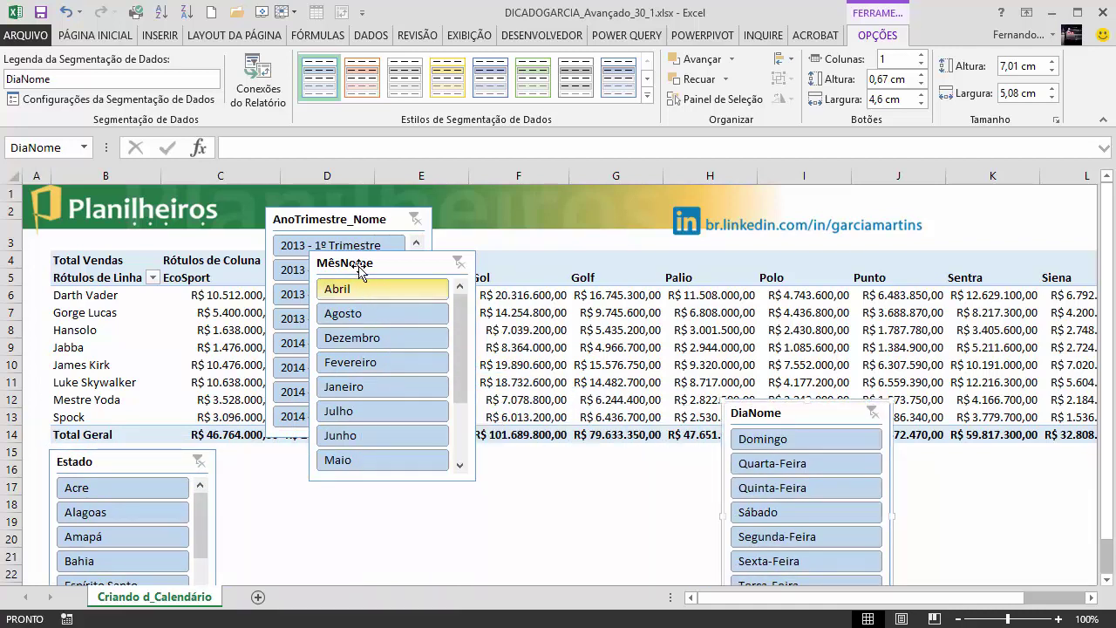
drag(393, 265, 673, 423)
drag(324, 219, 499, 416)
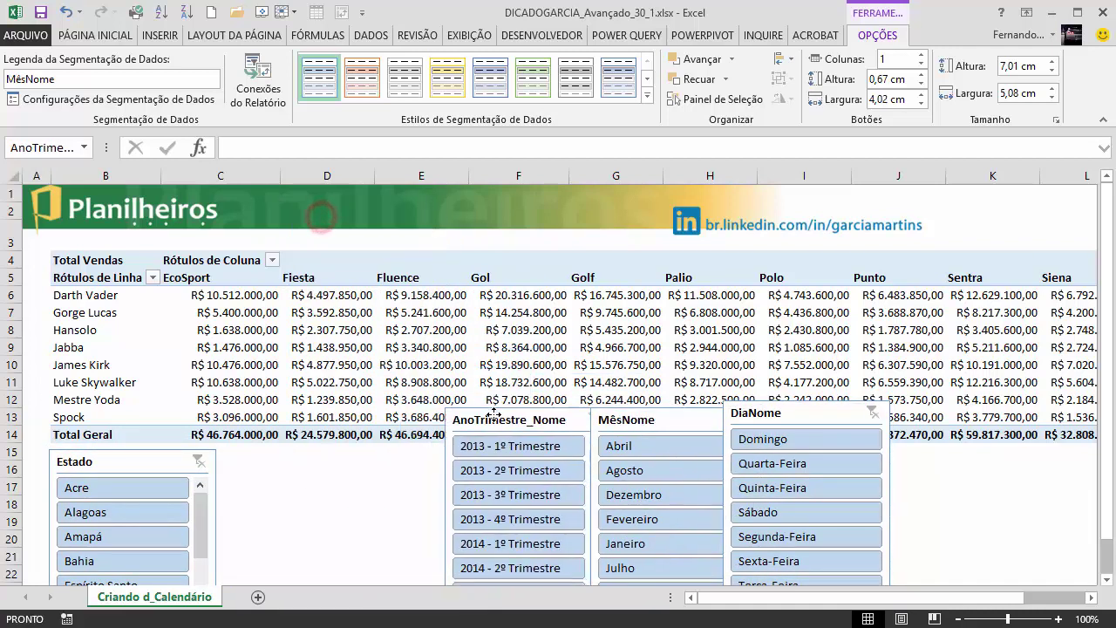
click(110, 459)
click(112, 458)
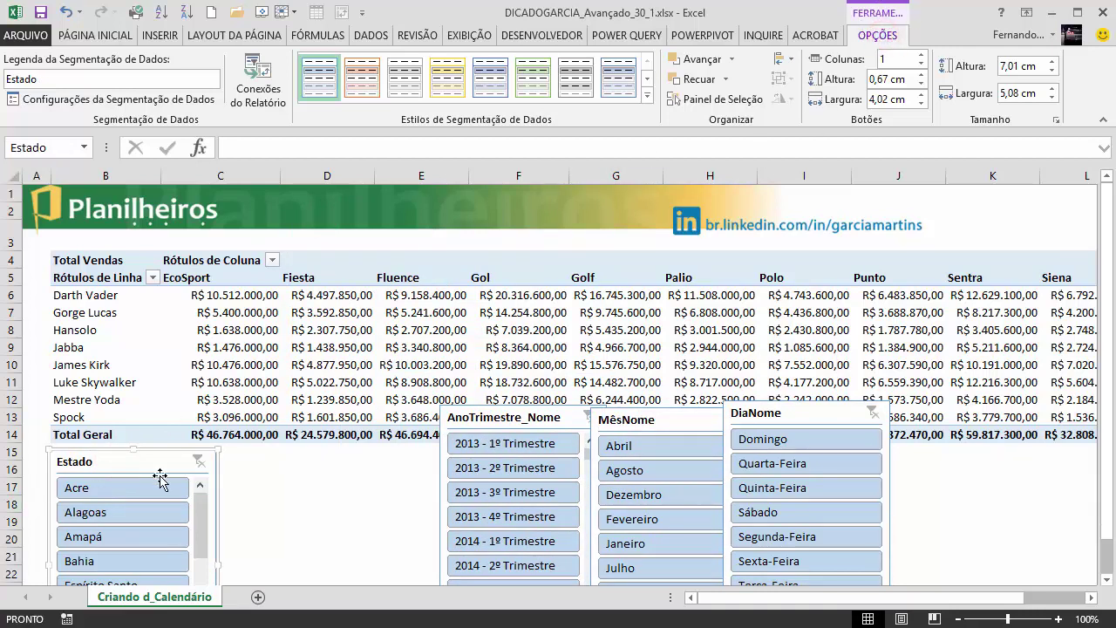
click(647, 95)
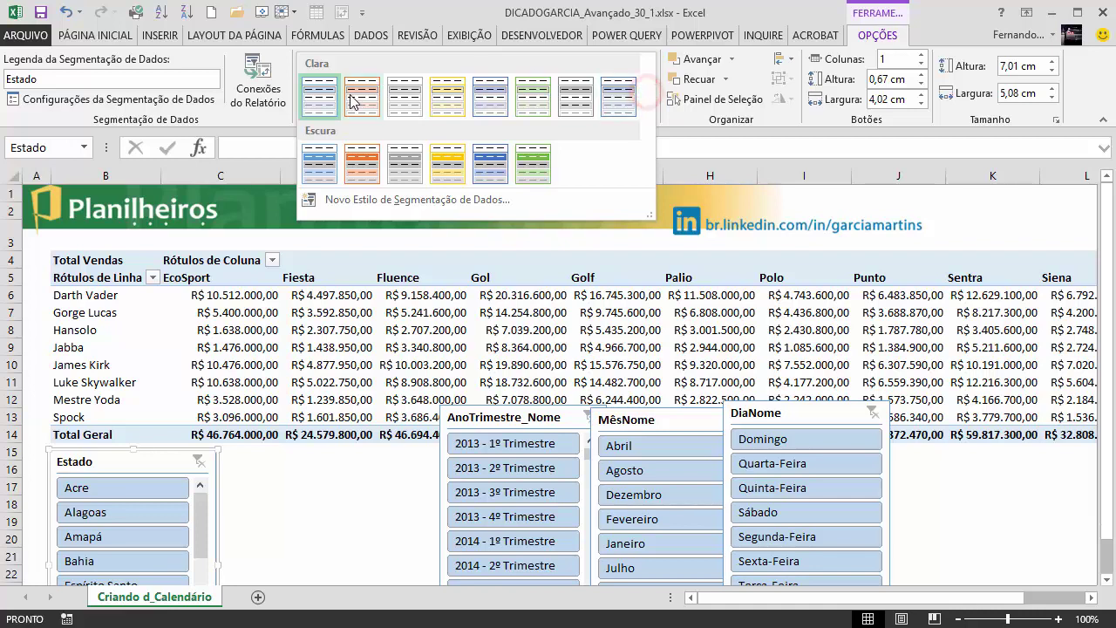
Give the Estado slicer a dark blue style and 3 button columns, and widen it
click(490, 164)
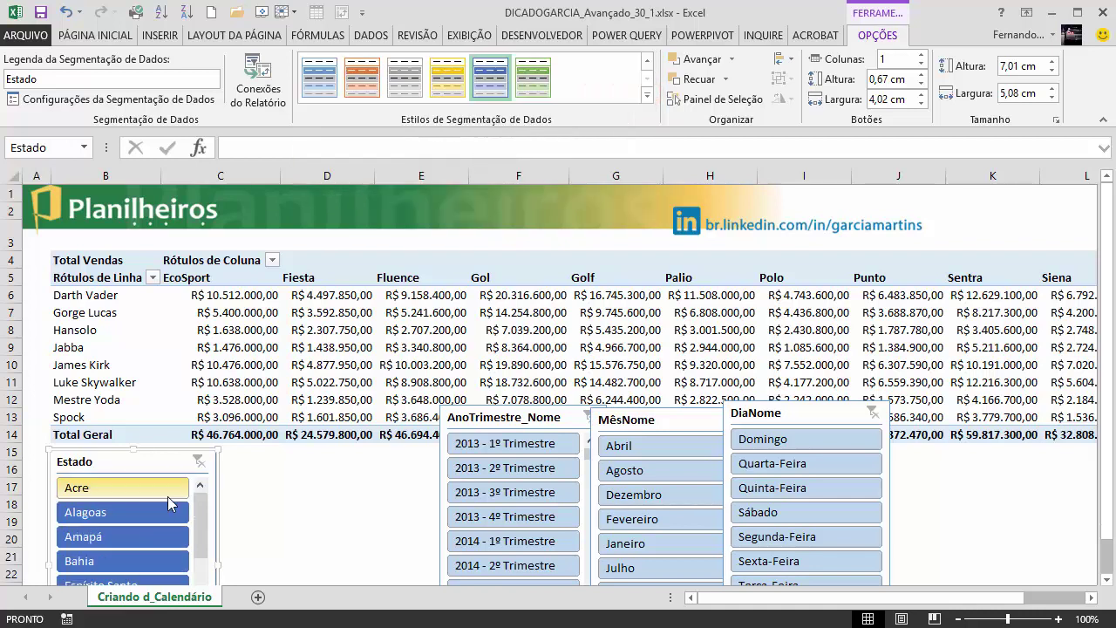
click(923, 55)
click(921, 55)
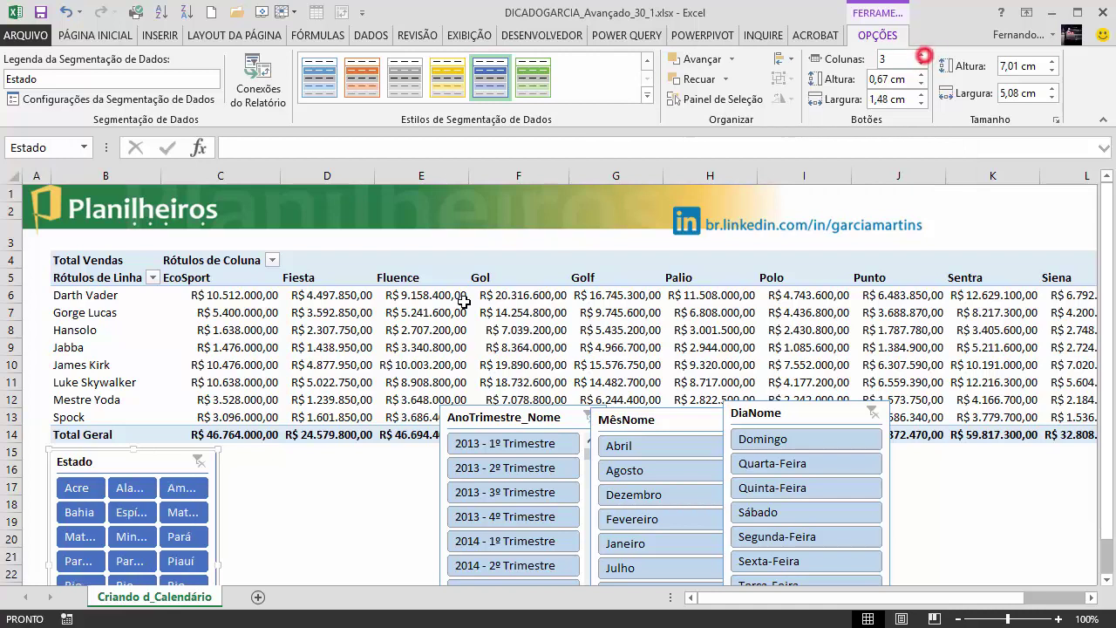
mouse_move(216, 564)
mouse_down()
mouse_move(370, 555)
mouse_move(426, 568)
mouse_up()
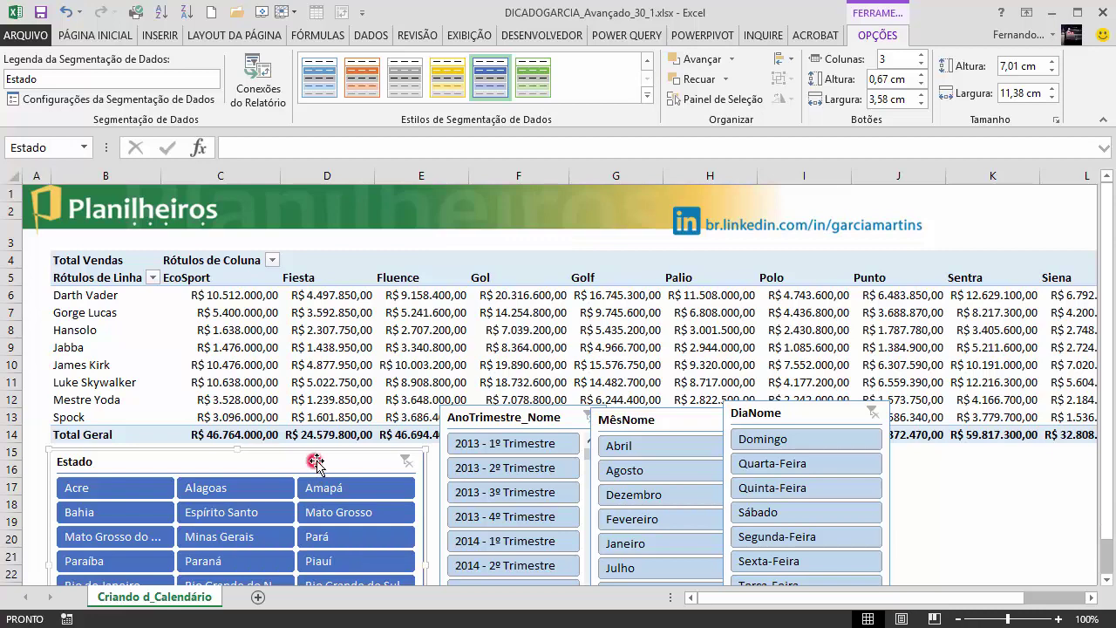
click(949, 481)
scroll(948, 518, down, 2)
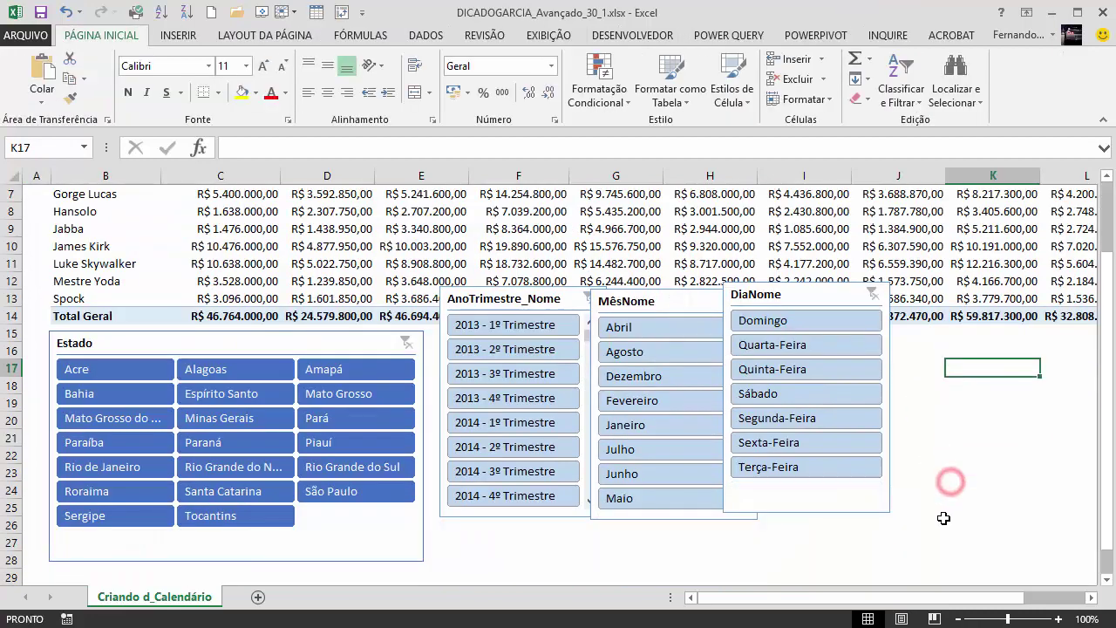
Shorten the Estado slicer and line up AnoTrimestre_Nome, MêsNome and DiaNome beside it at row 15
click(273, 558)
drag(238, 560, 238, 540)
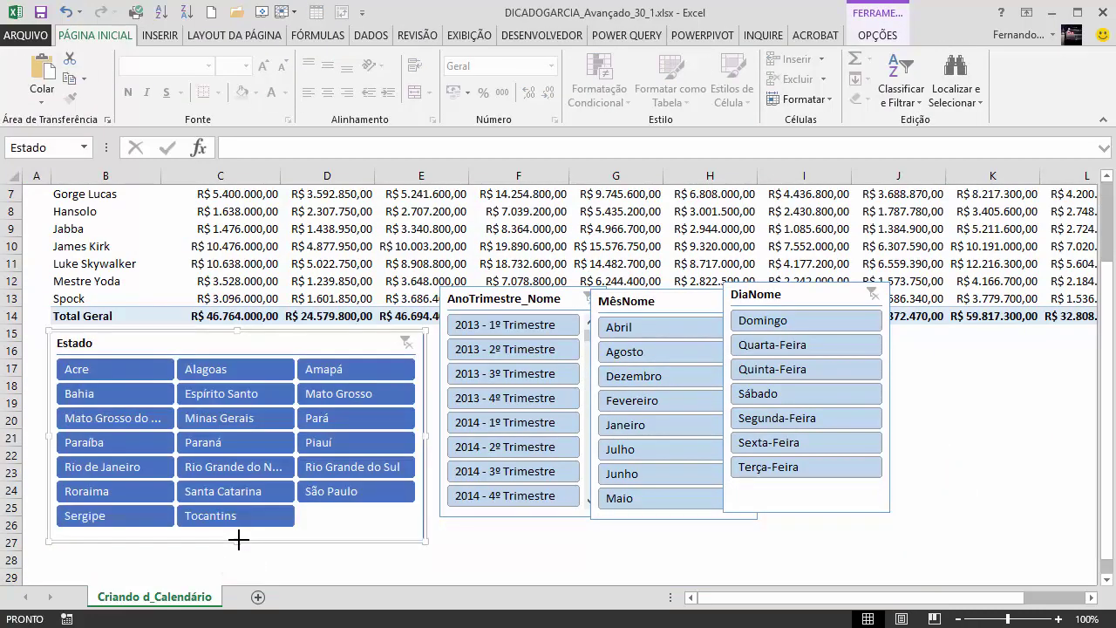
click(994, 538)
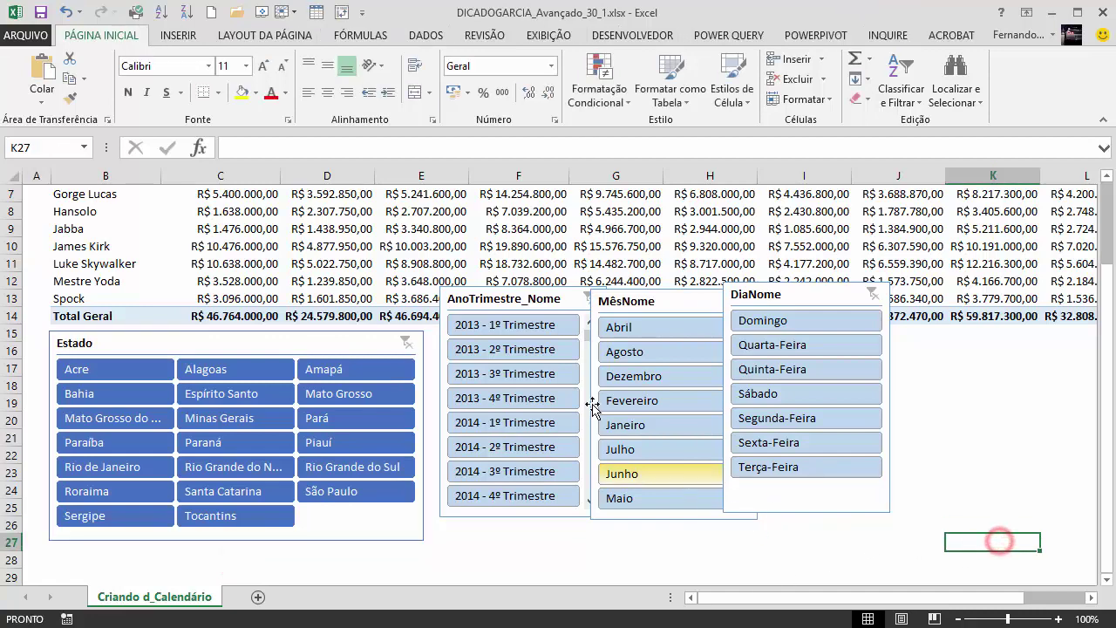
scroll(183, 471, up, 2)
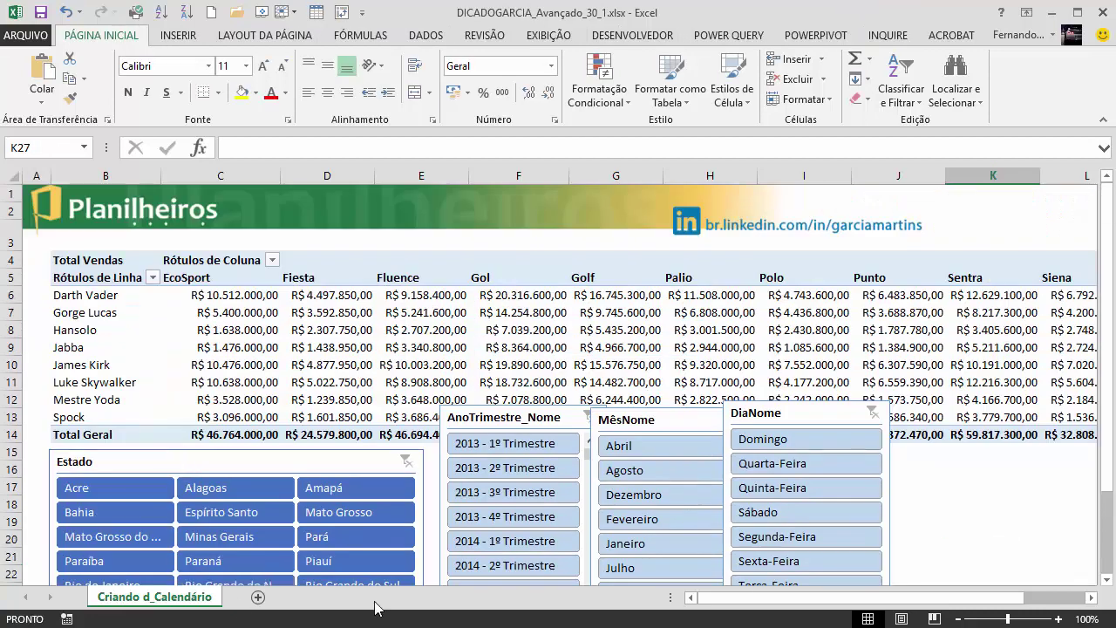
scroll(445, 540, down, 1)
drag(515, 351, 498, 394)
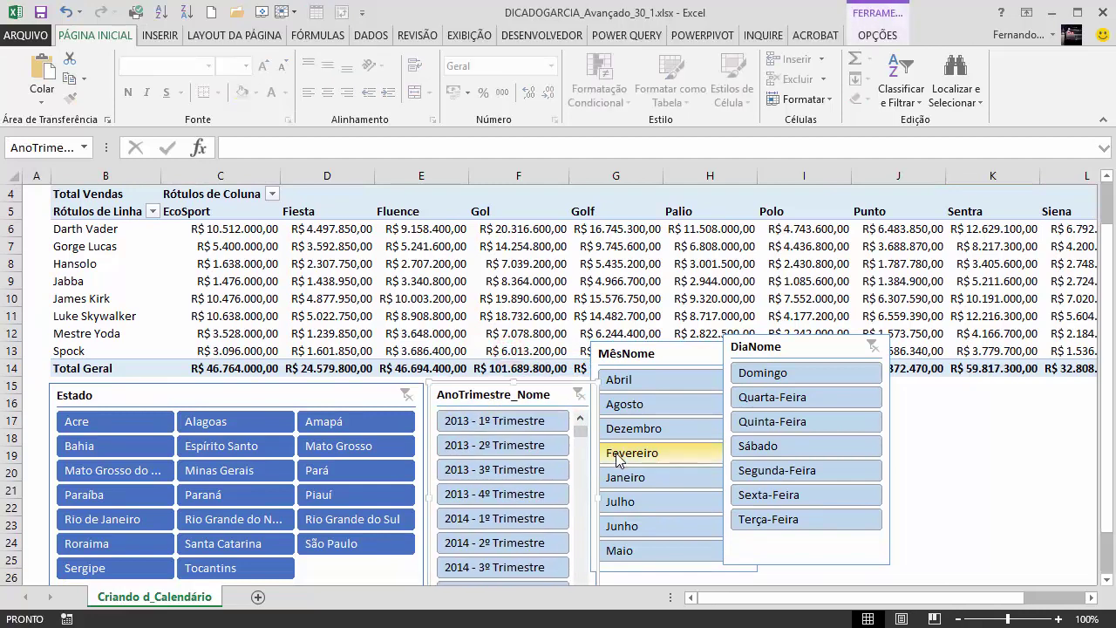
drag(774, 347, 977, 392)
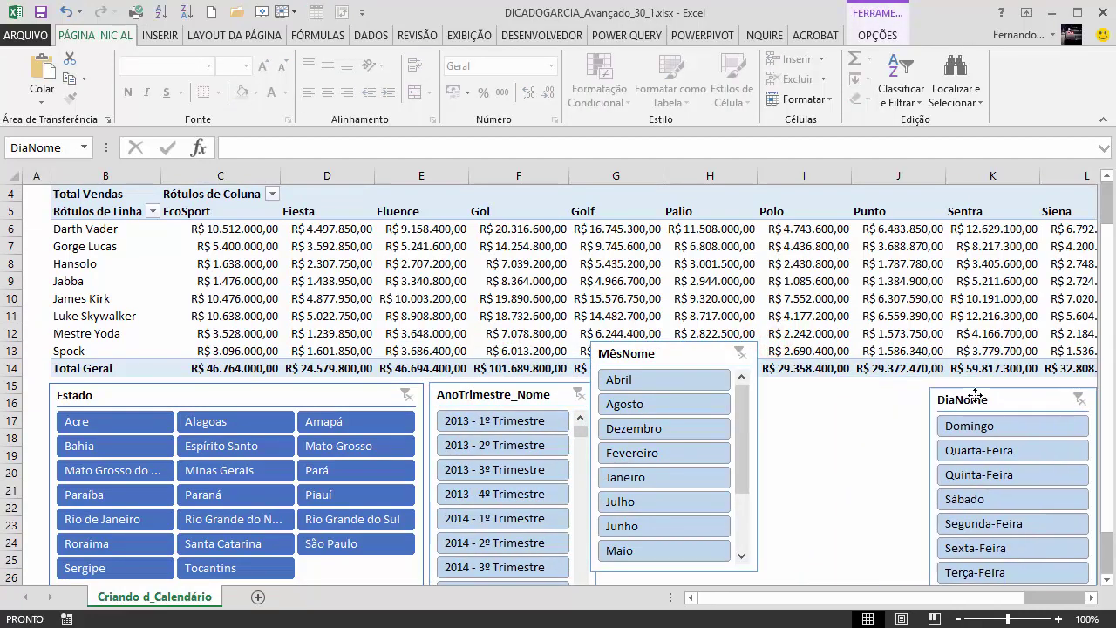
drag(668, 351, 835, 394)
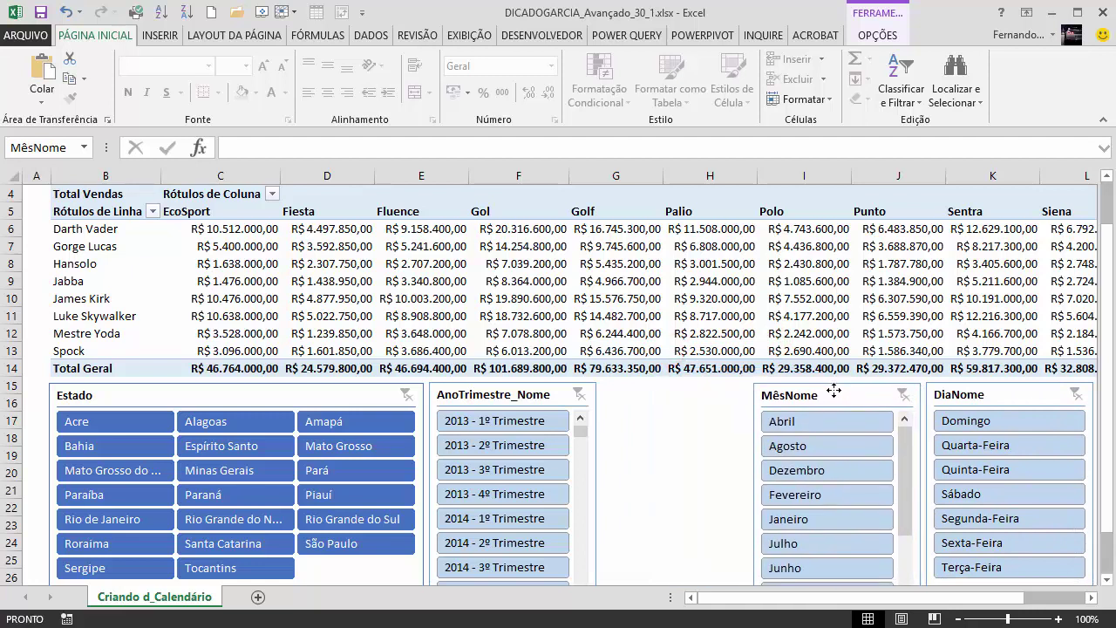
Widen the AnoTrimestre_Nome slicer and lay out its quarter buttons in 2 columns
click(591, 471)
drag(598, 508, 752, 506)
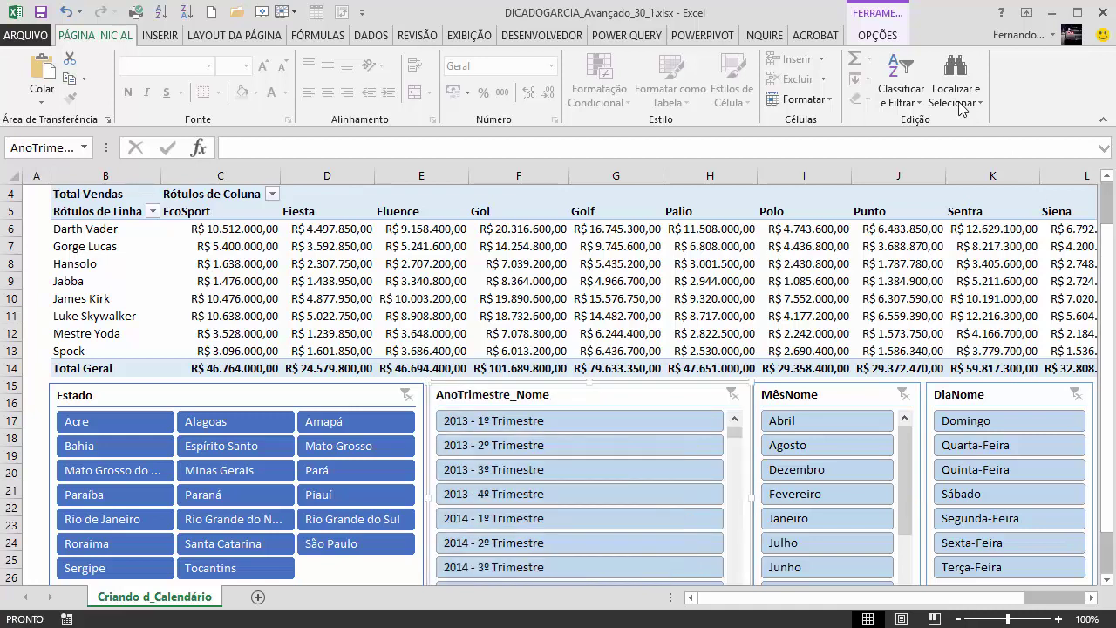
click(878, 34)
click(921, 54)
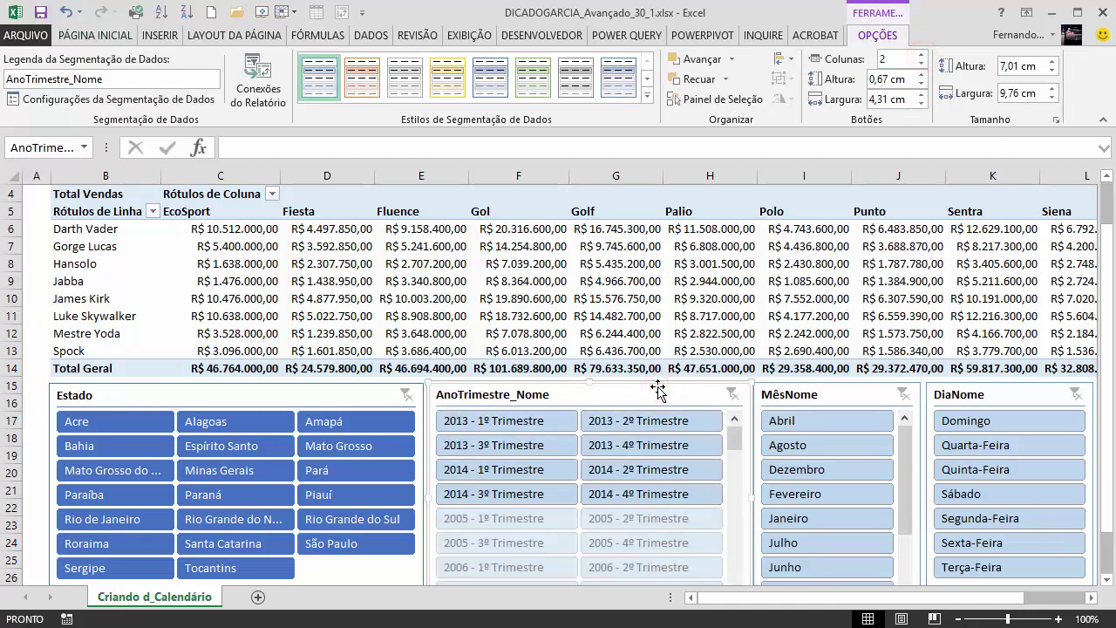
click(831, 396)
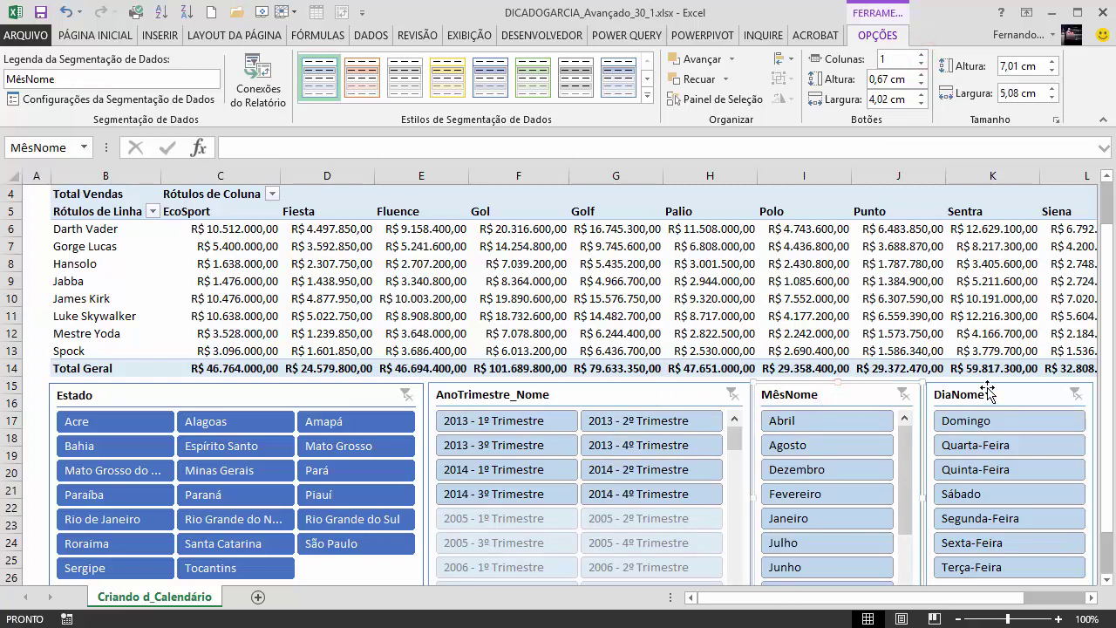
click(988, 387)
click(811, 367)
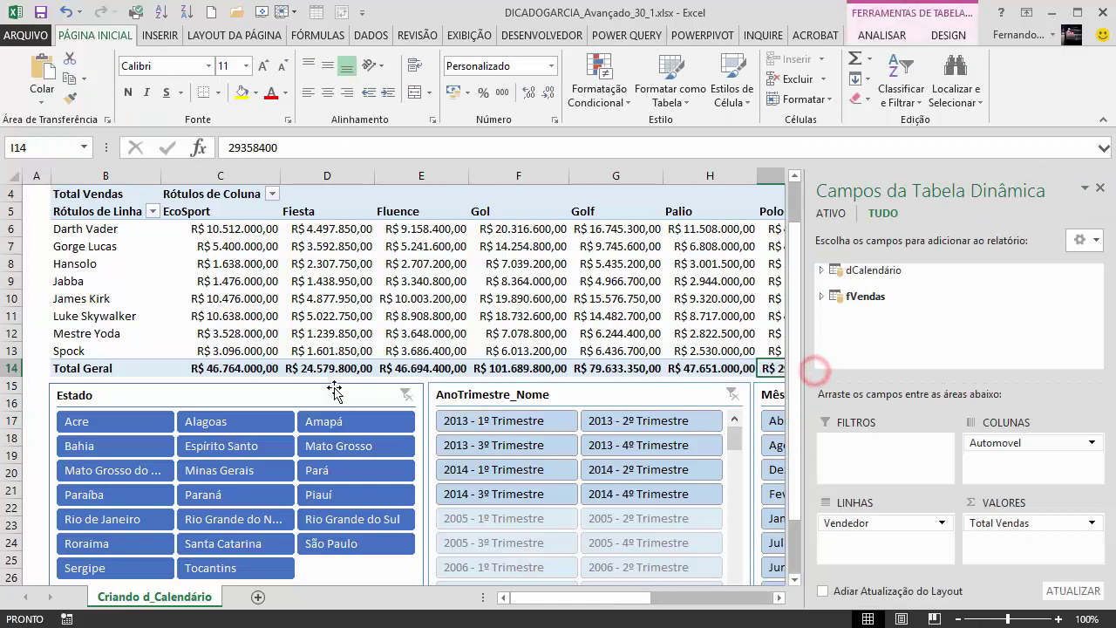
Filter the Estado slicer to Bahia, Espírito Santo, Mato Grosso and Amapá in turn, then clear it
click(1099, 186)
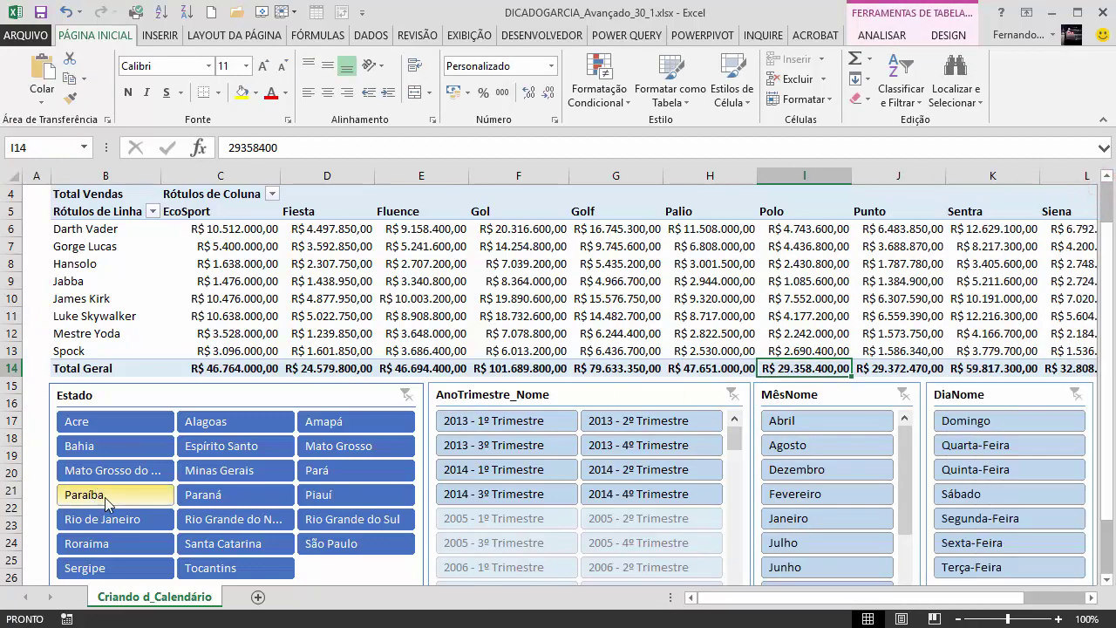
click(91, 447)
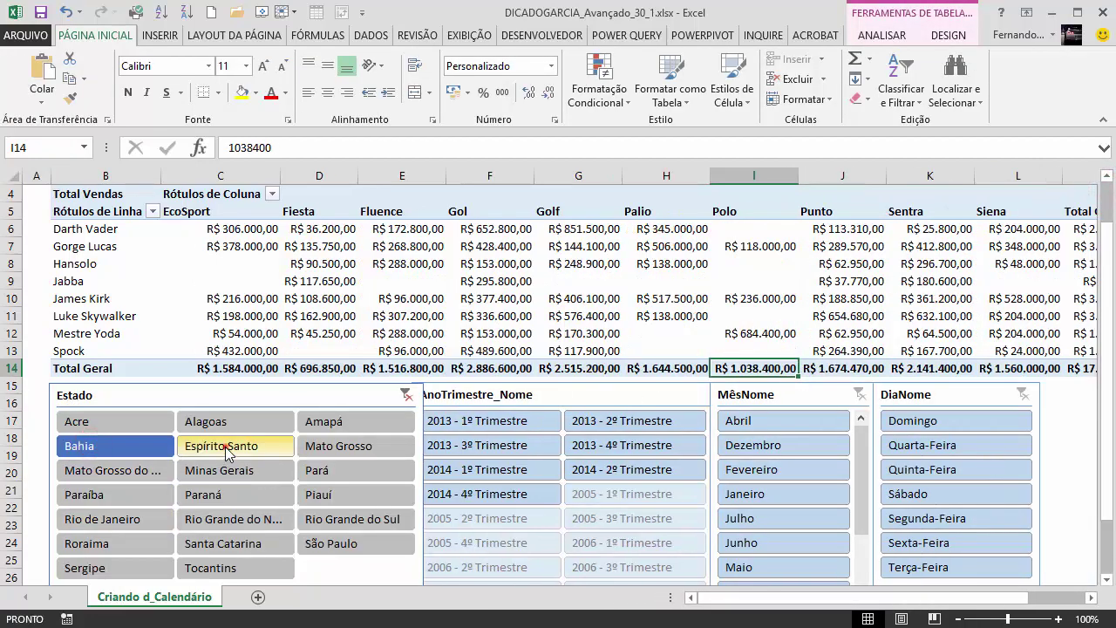
click(222, 446)
click(353, 447)
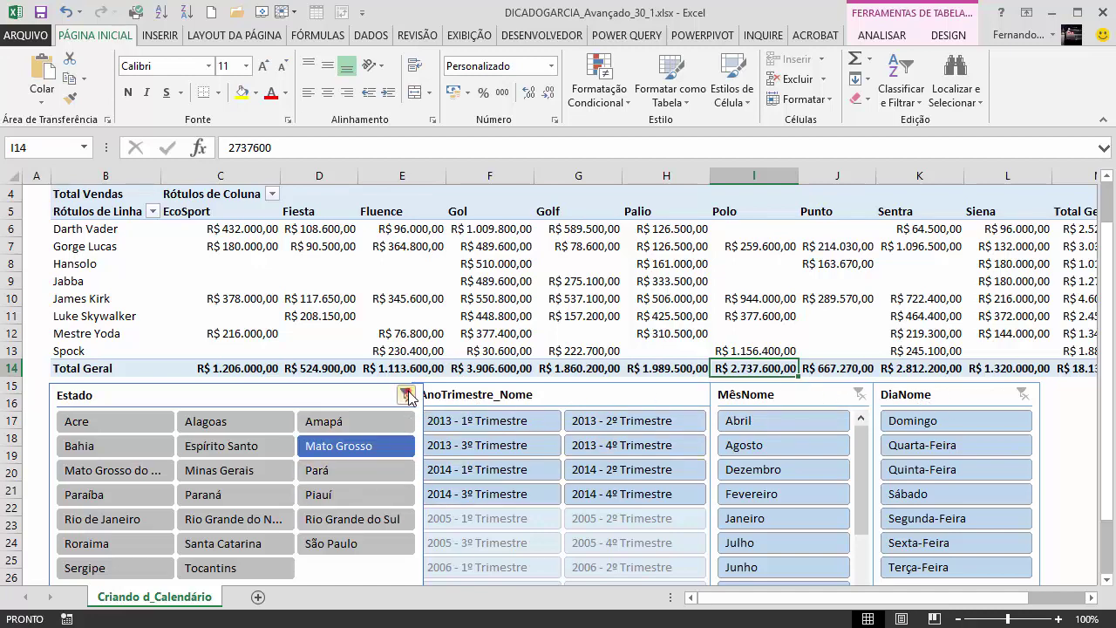
click(408, 395)
click(359, 423)
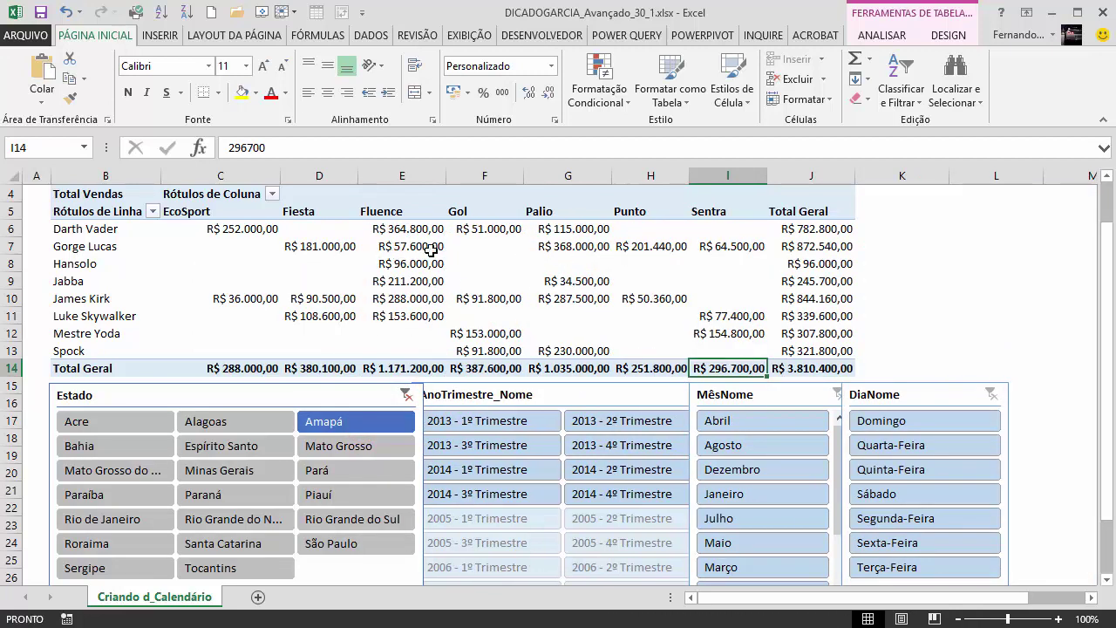
click(488, 401)
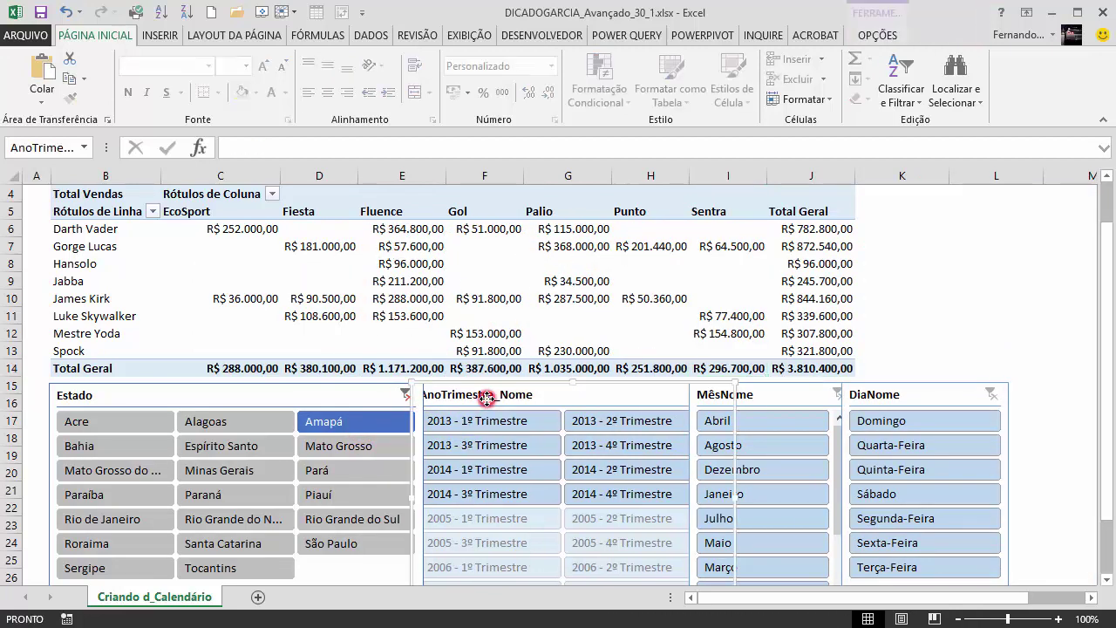
click(774, 396)
click(912, 396)
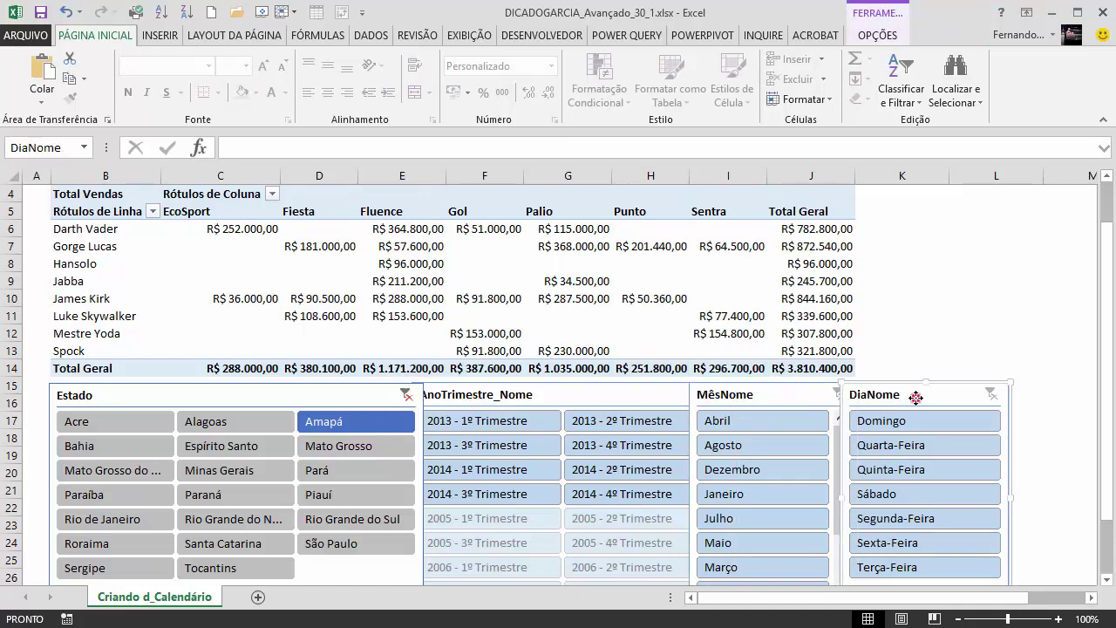
click(408, 395)
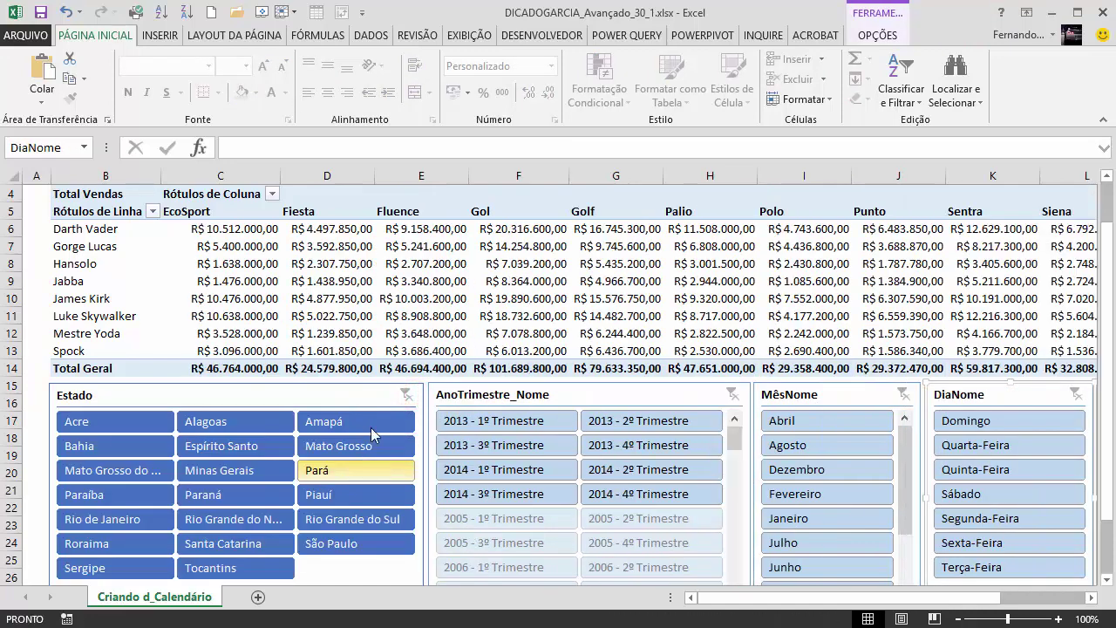
click(421, 299)
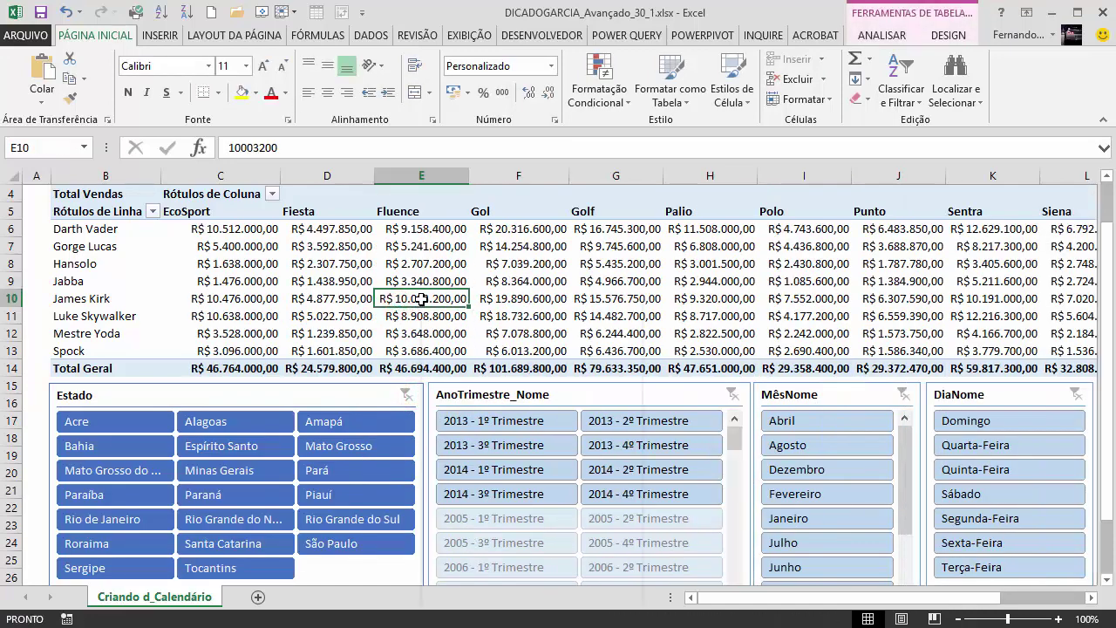
Uncheck 'Ajustar automaticamente a largura das colunas ao atualizar' in the pivot table options
right_click(421, 299)
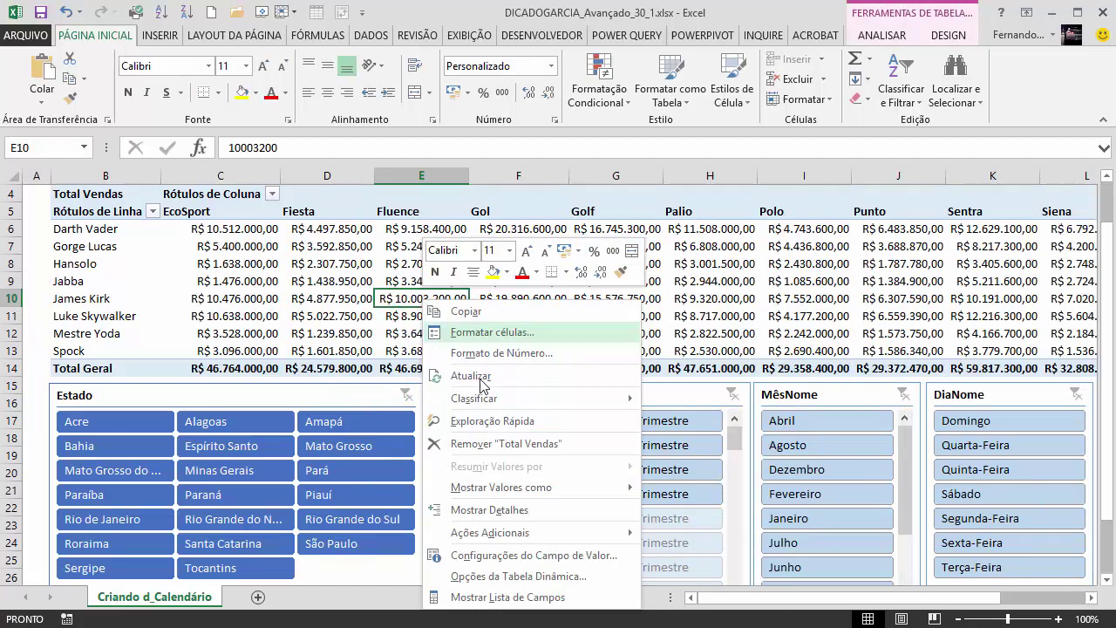
click(600, 579)
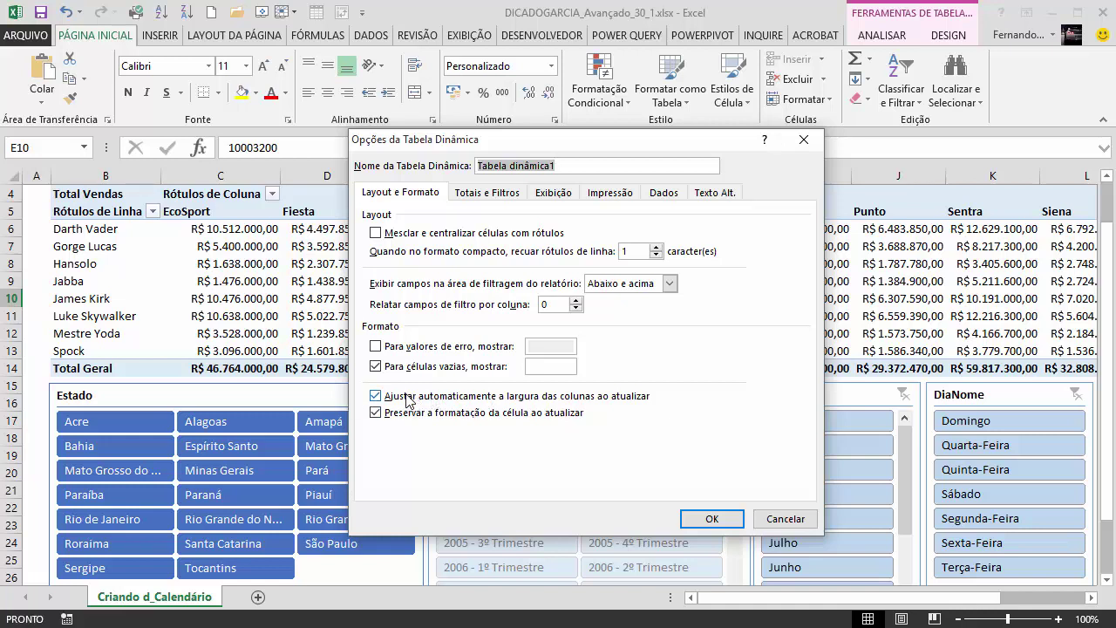
click(376, 397)
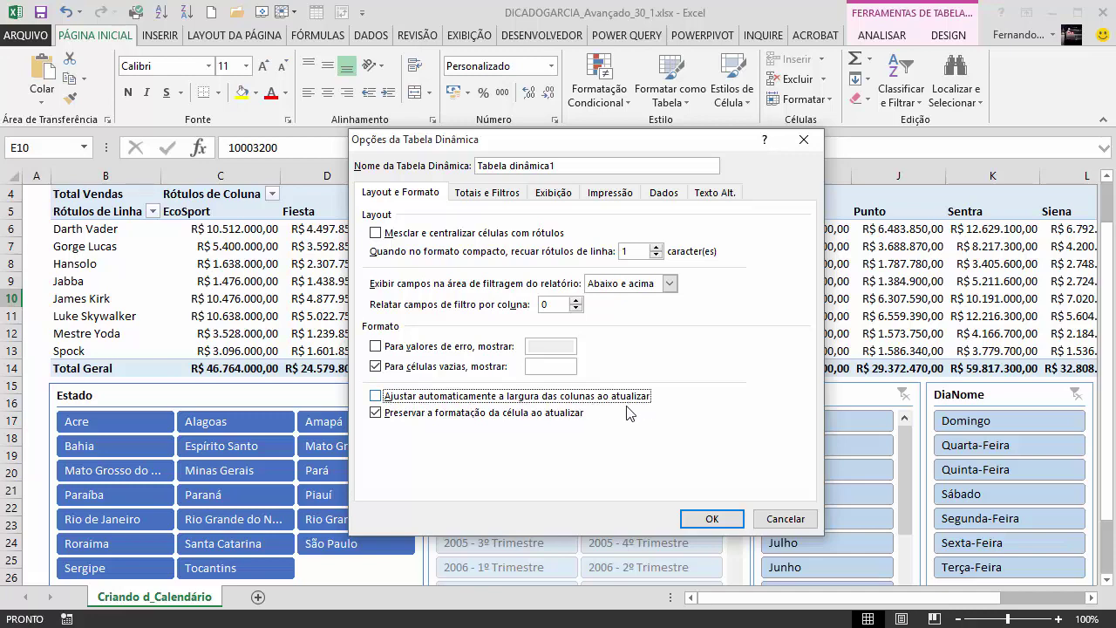
click(711, 518)
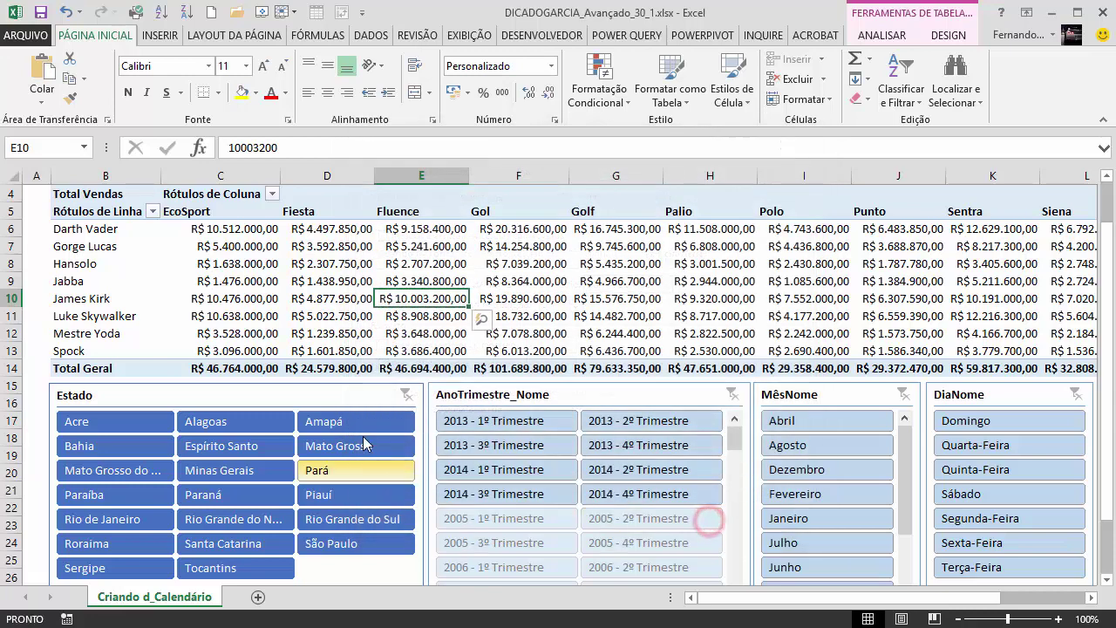
click(351, 421)
click(329, 446)
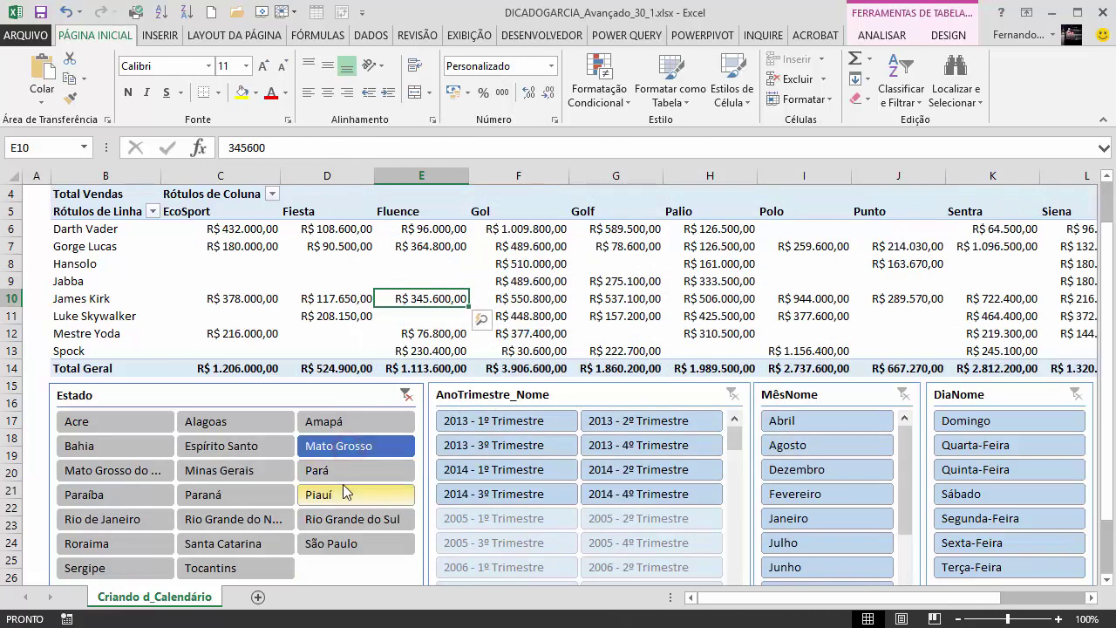
click(342, 488)
click(308, 520)
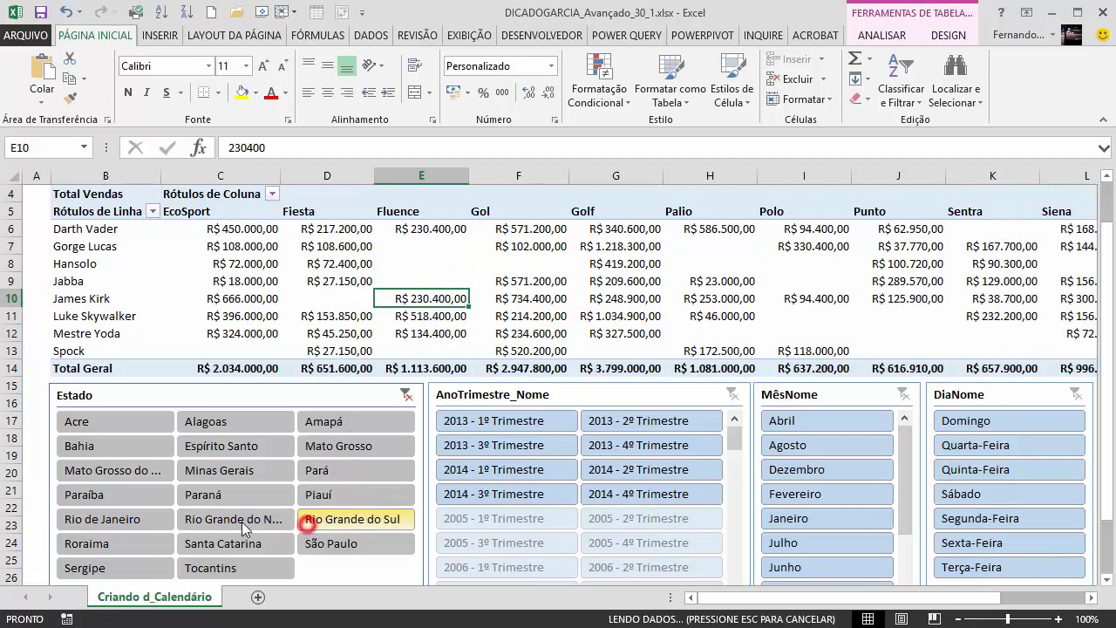
click(237, 520)
click(219, 495)
click(223, 468)
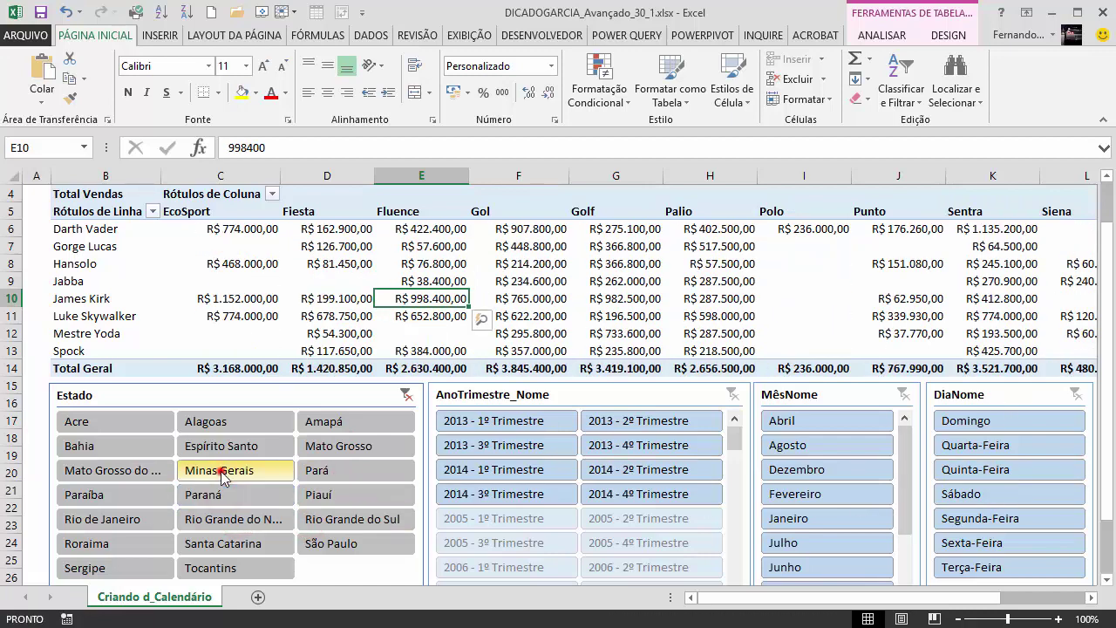
click(407, 395)
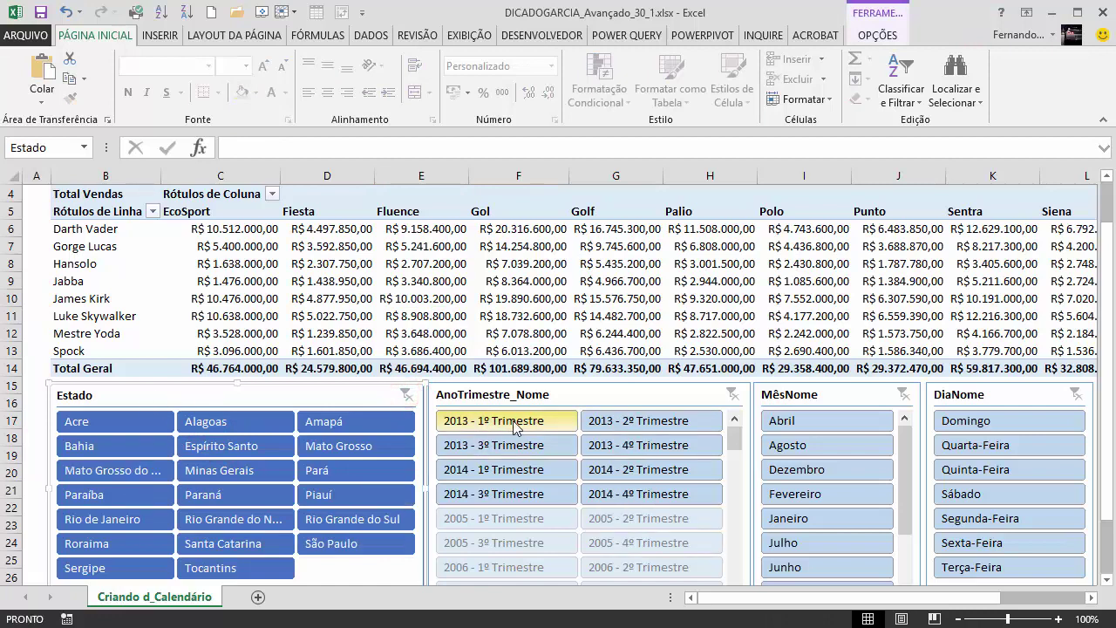
click(510, 475)
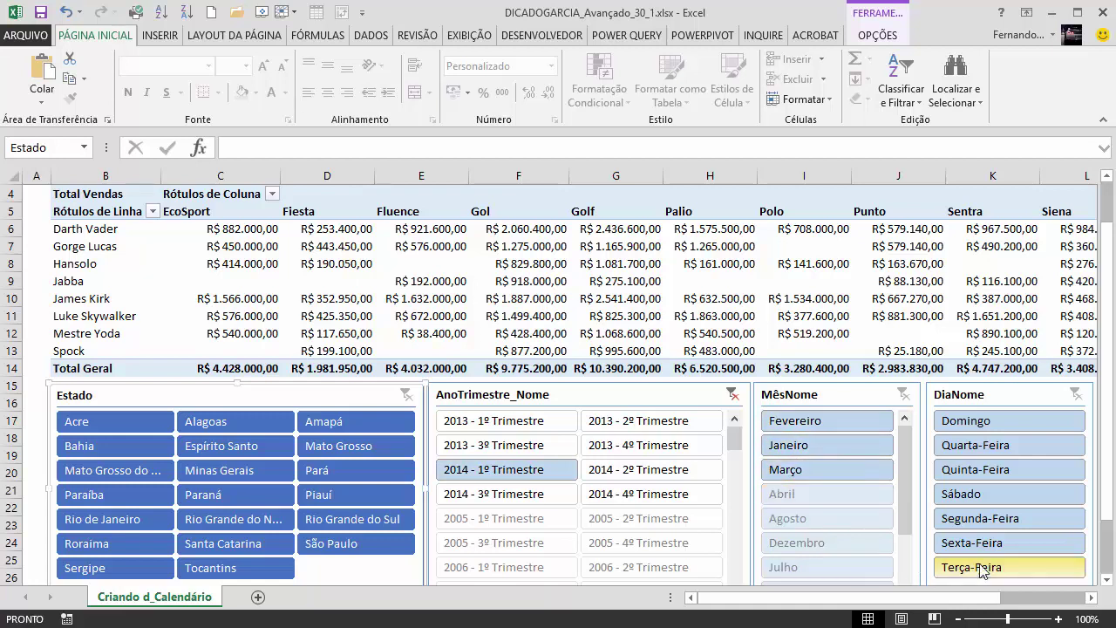
click(1003, 469)
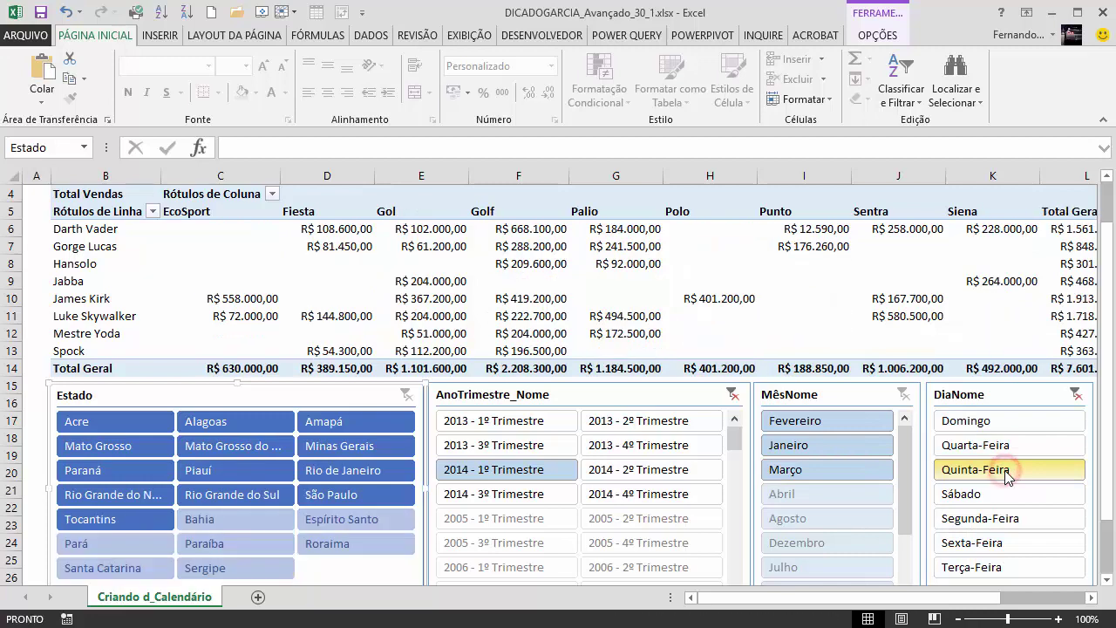
click(1075, 394)
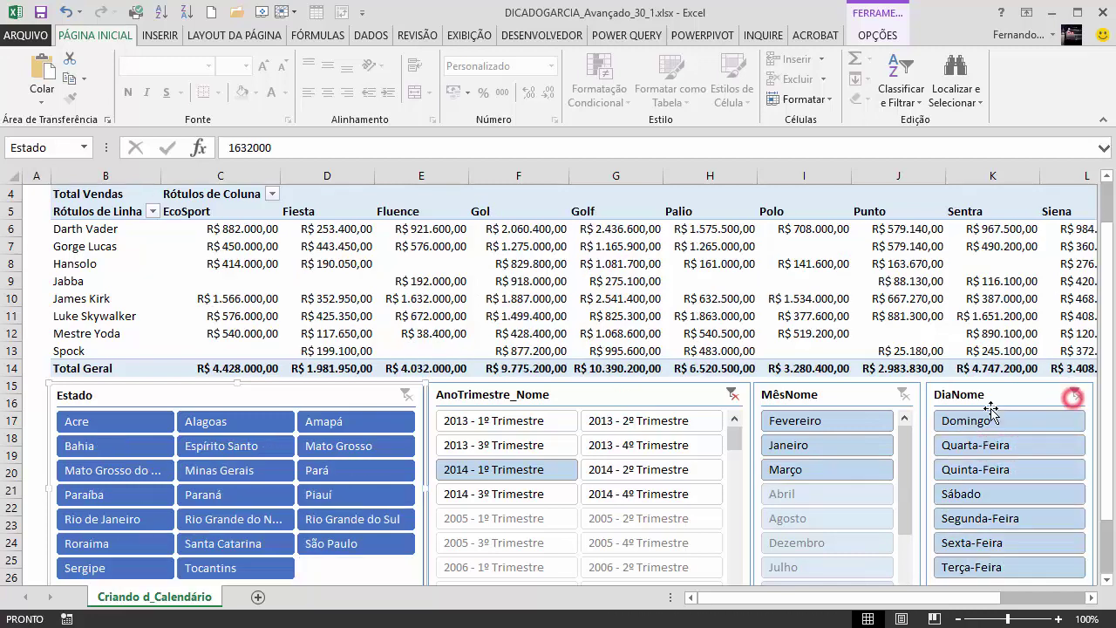
click(731, 394)
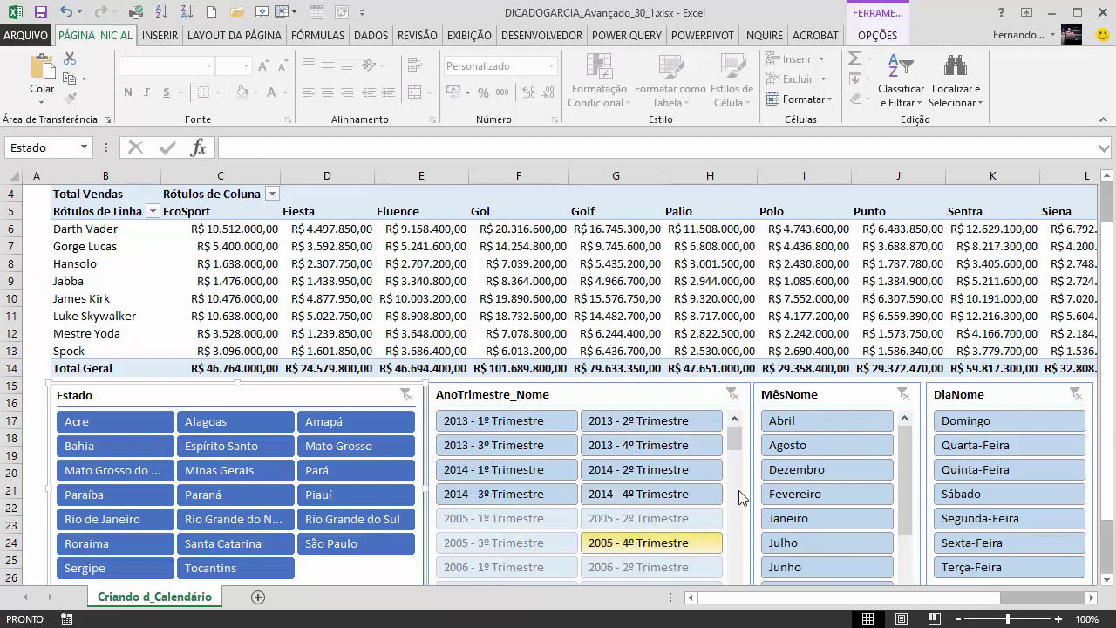
click(839, 394)
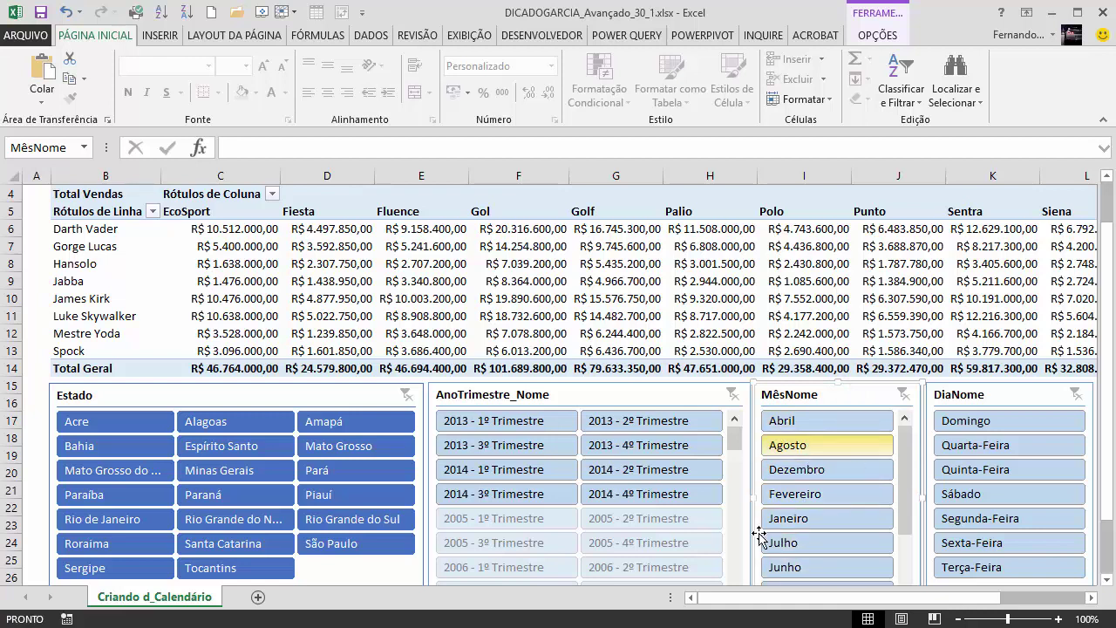
click(578, 328)
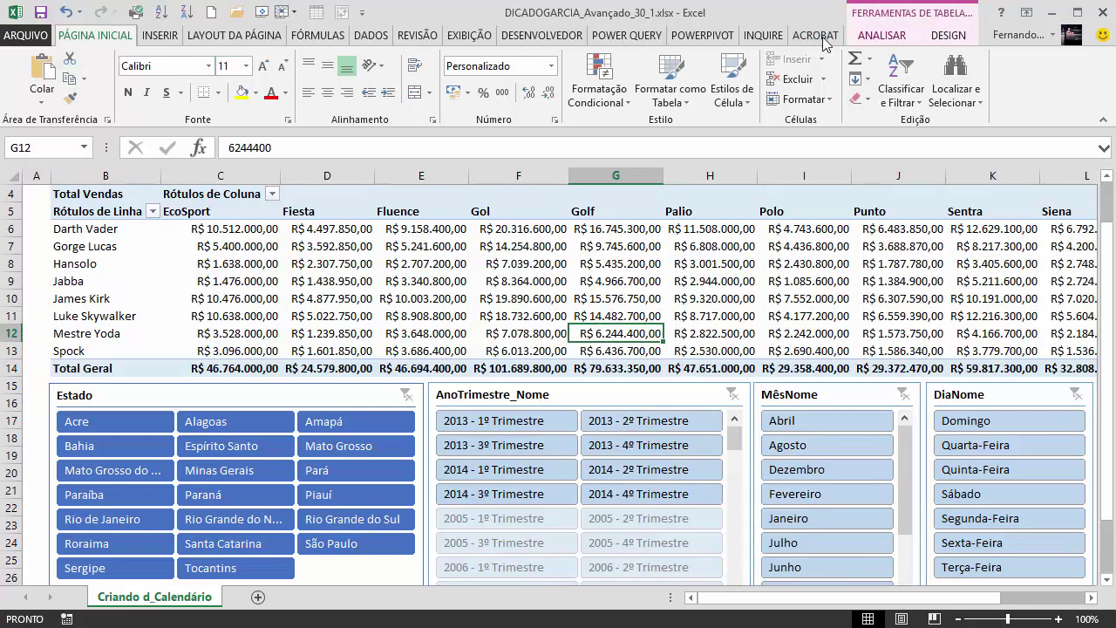
In Power Pivot's dCalendário table, sort the MêsNome column by the Mês column
click(714, 36)
click(41, 74)
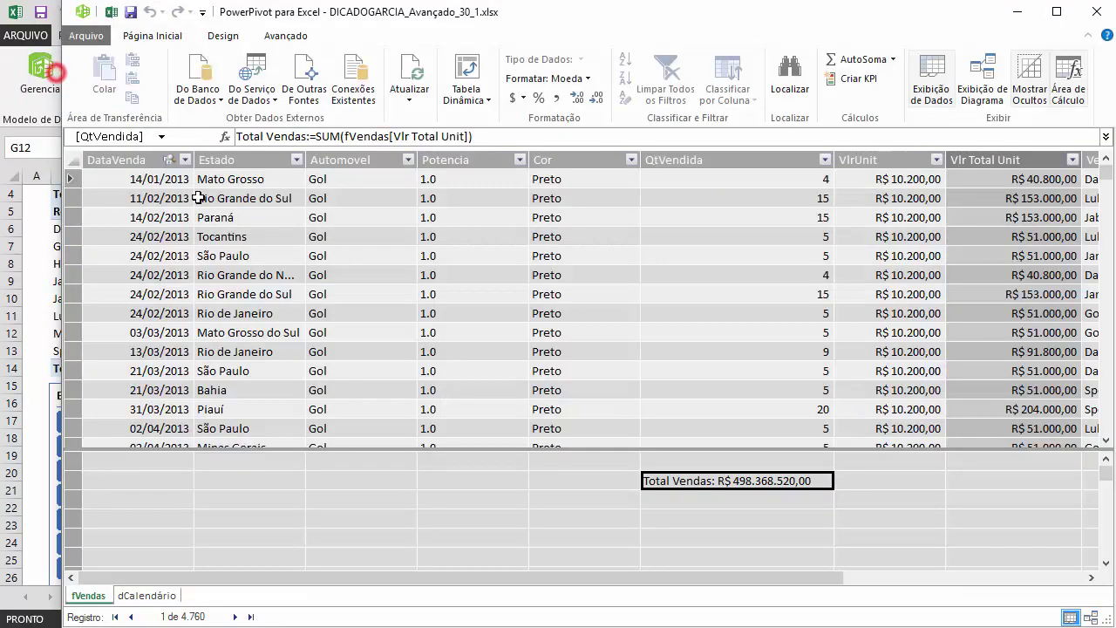
click(135, 597)
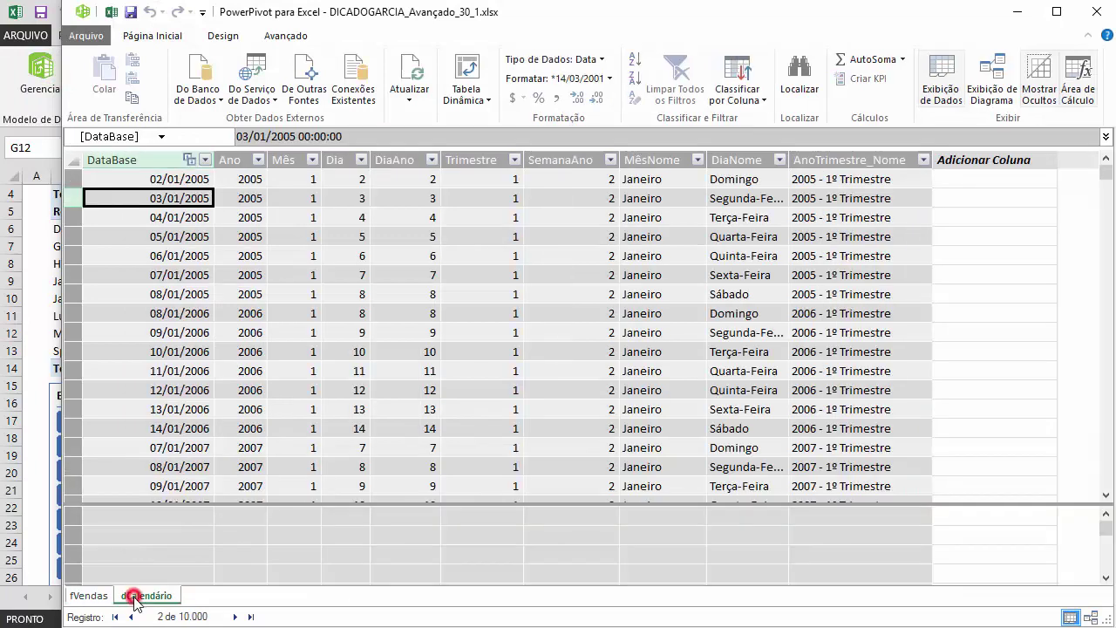
click(636, 160)
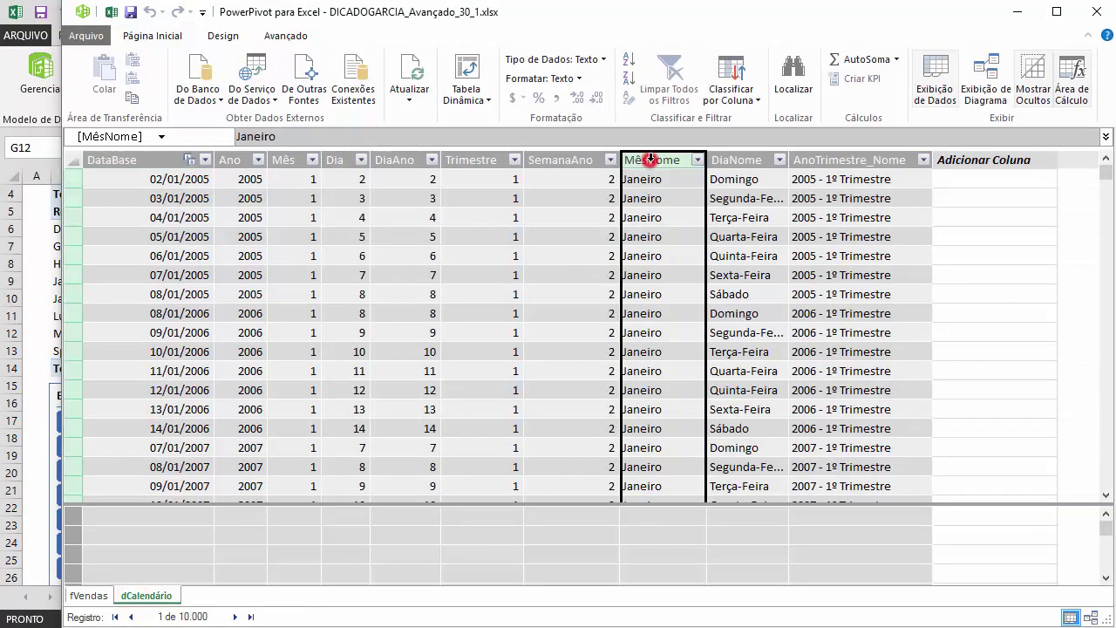
click(742, 105)
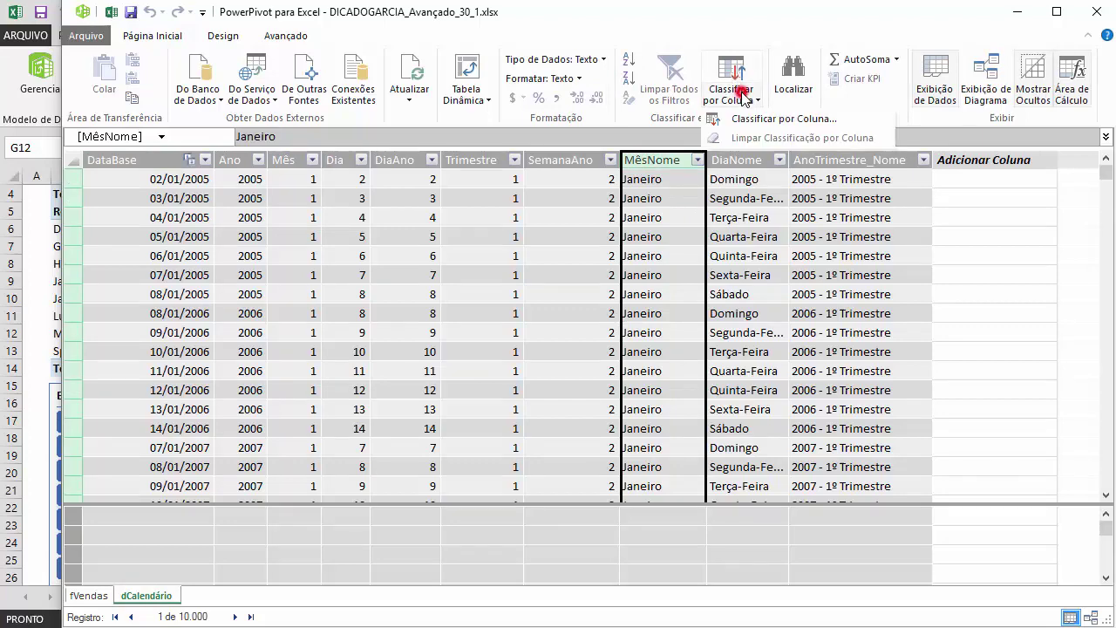
click(784, 120)
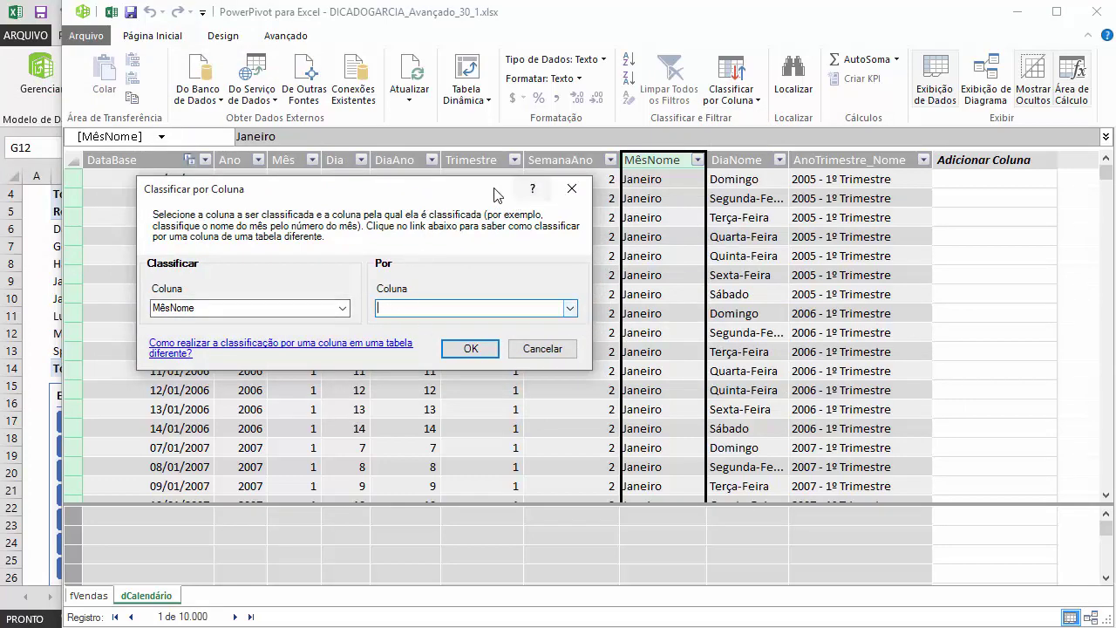
drag(495, 193, 879, 226)
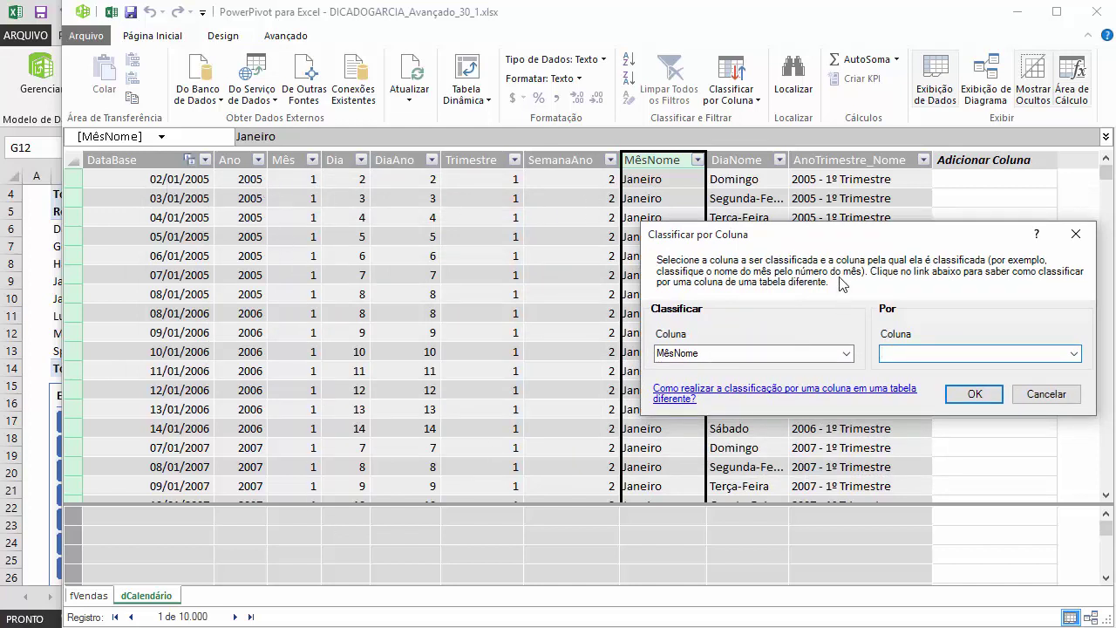
drag(741, 245, 311, 231)
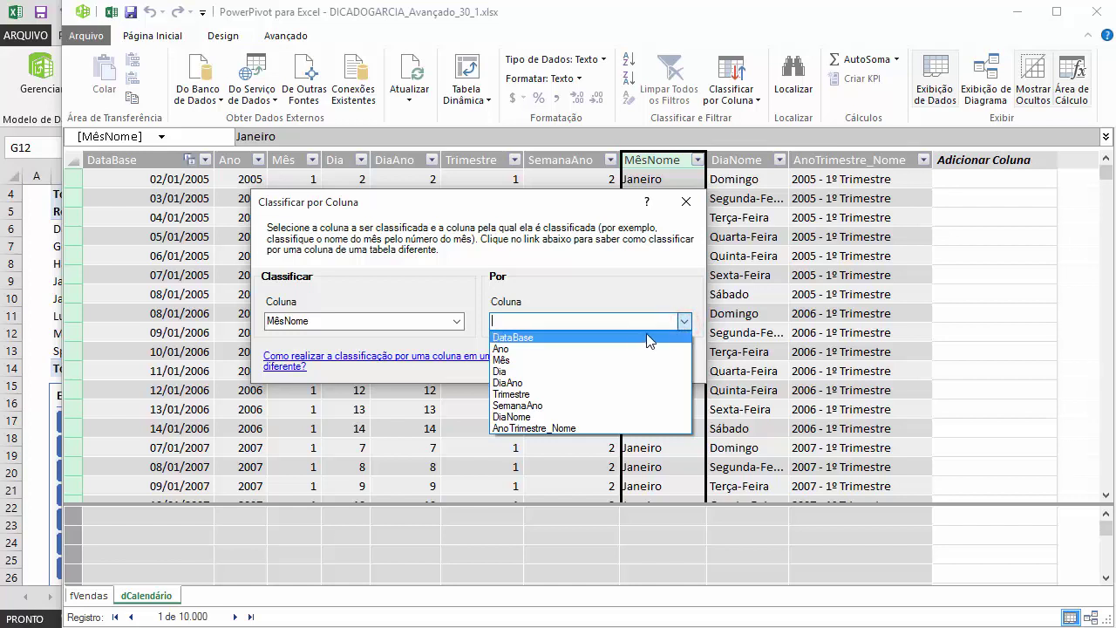
click(512, 361)
click(584, 363)
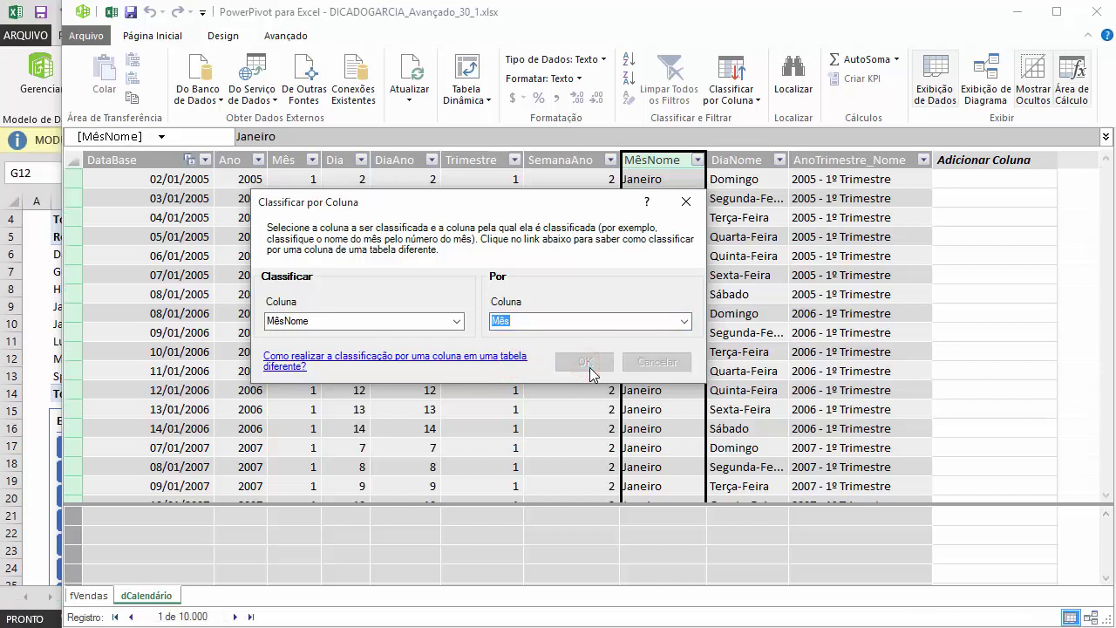
click(36, 270)
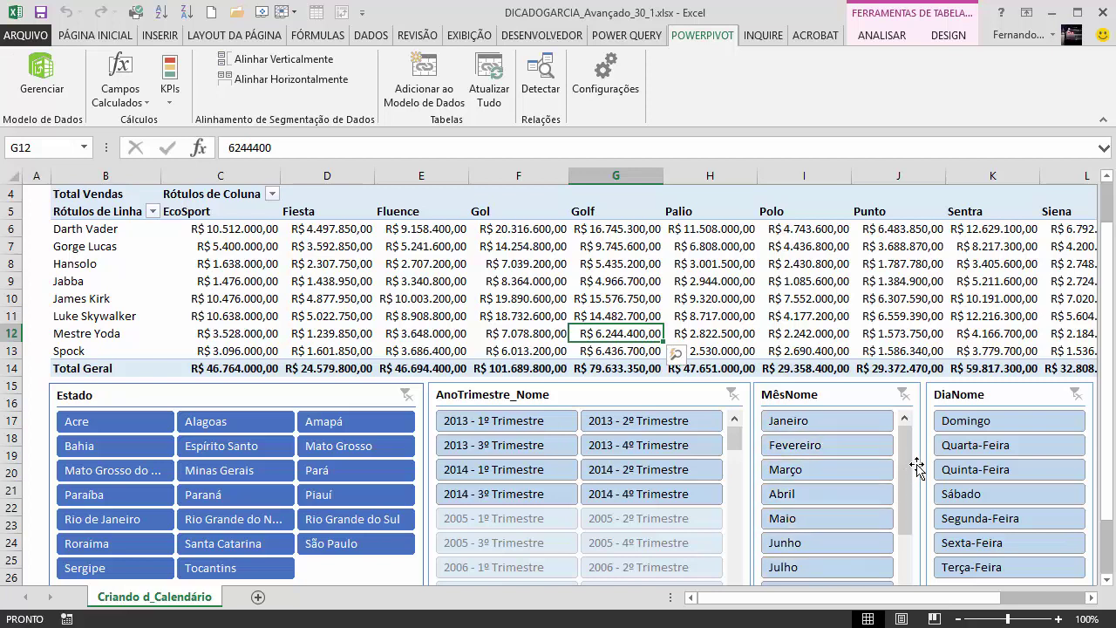
Test the DiaNome slicer with Quarta-Feira and the MêsNome slicer with Maio, clearing each afterwards
mouse_move(905, 462)
mouse_down()
mouse_move(895, 549)
mouse_move(897, 443)
mouse_up()
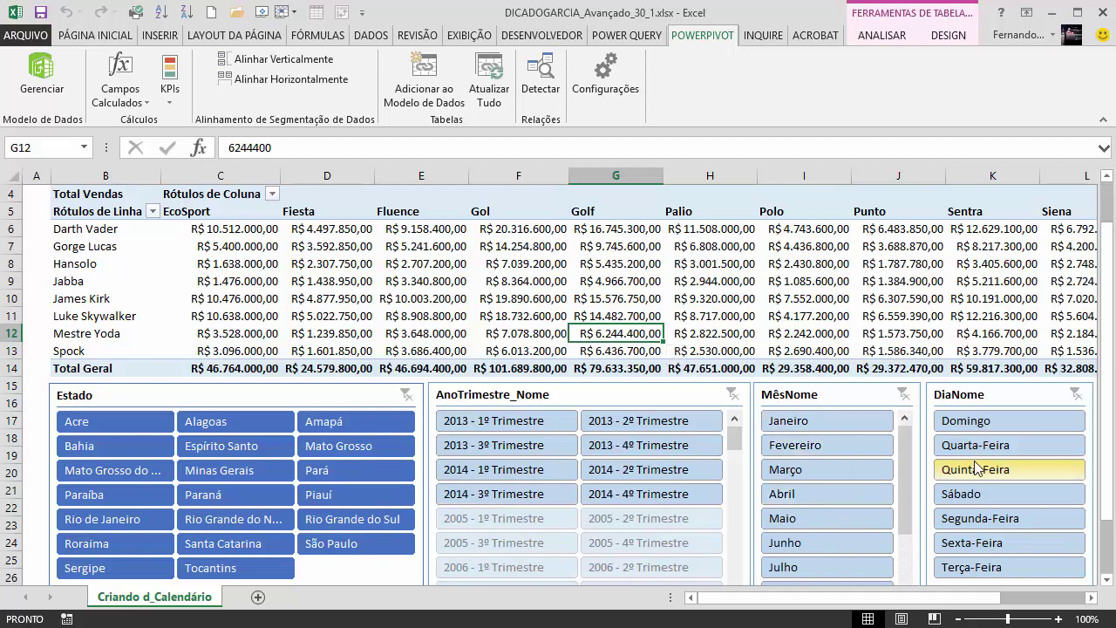
click(999, 445)
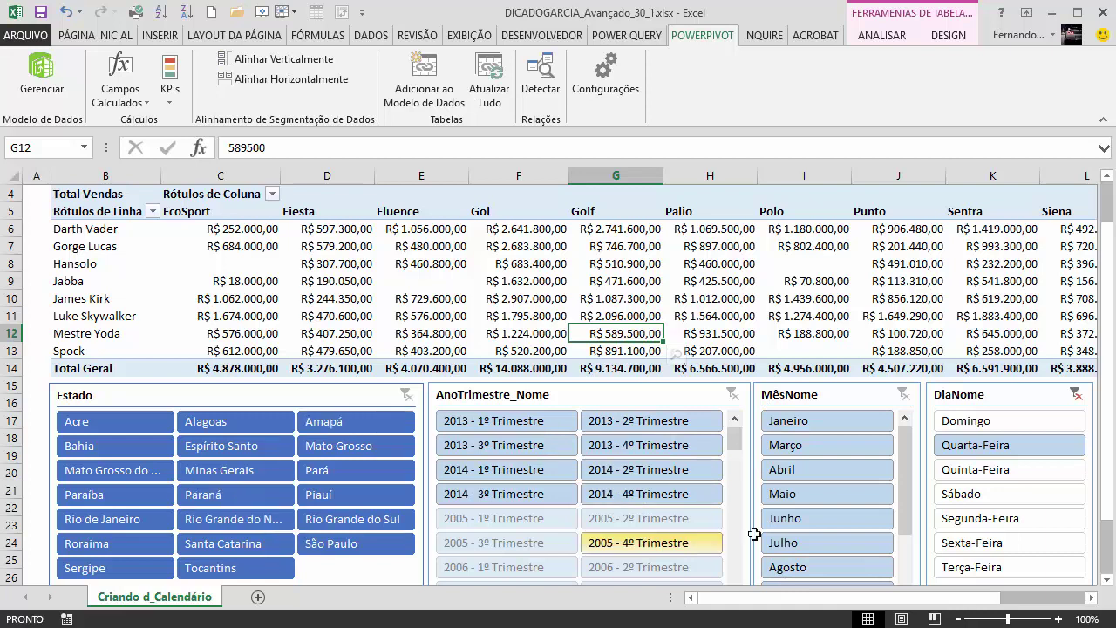
click(1078, 394)
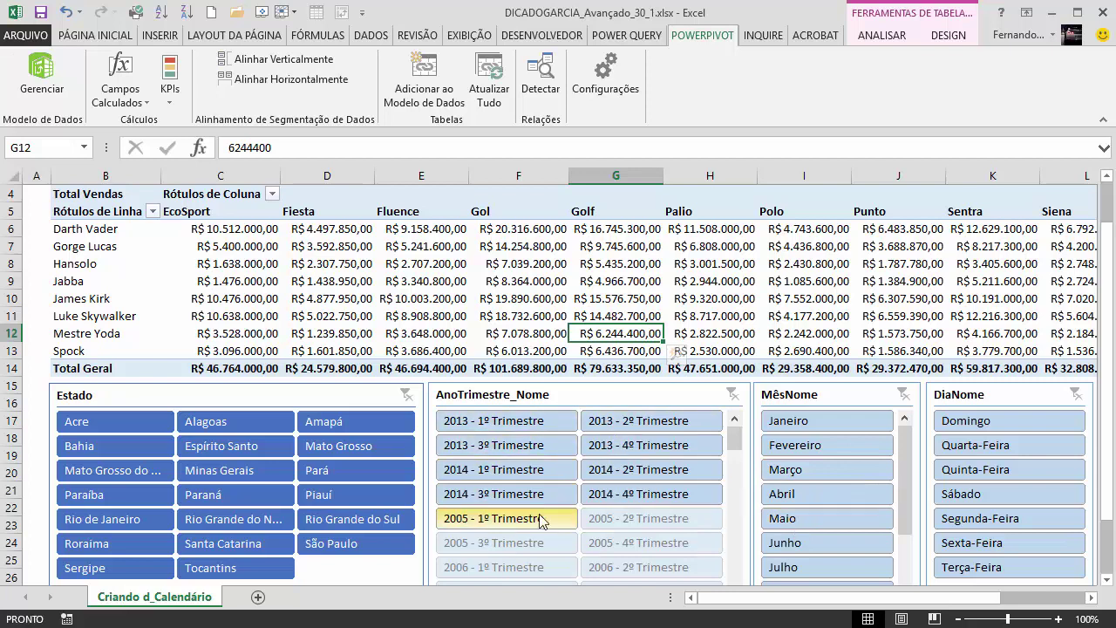
click(829, 516)
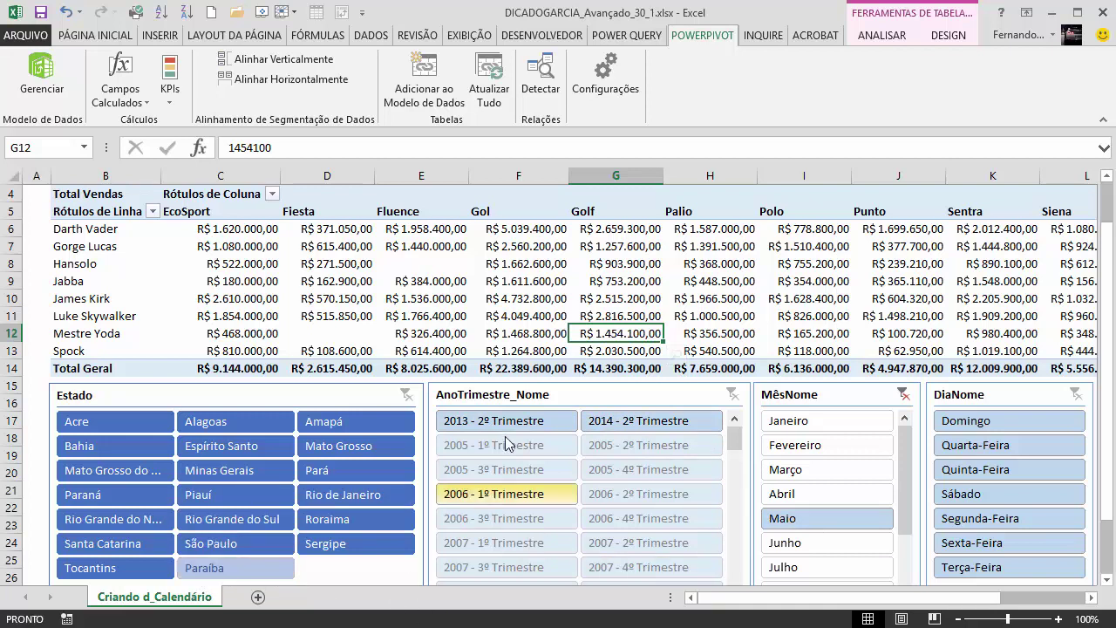
click(904, 394)
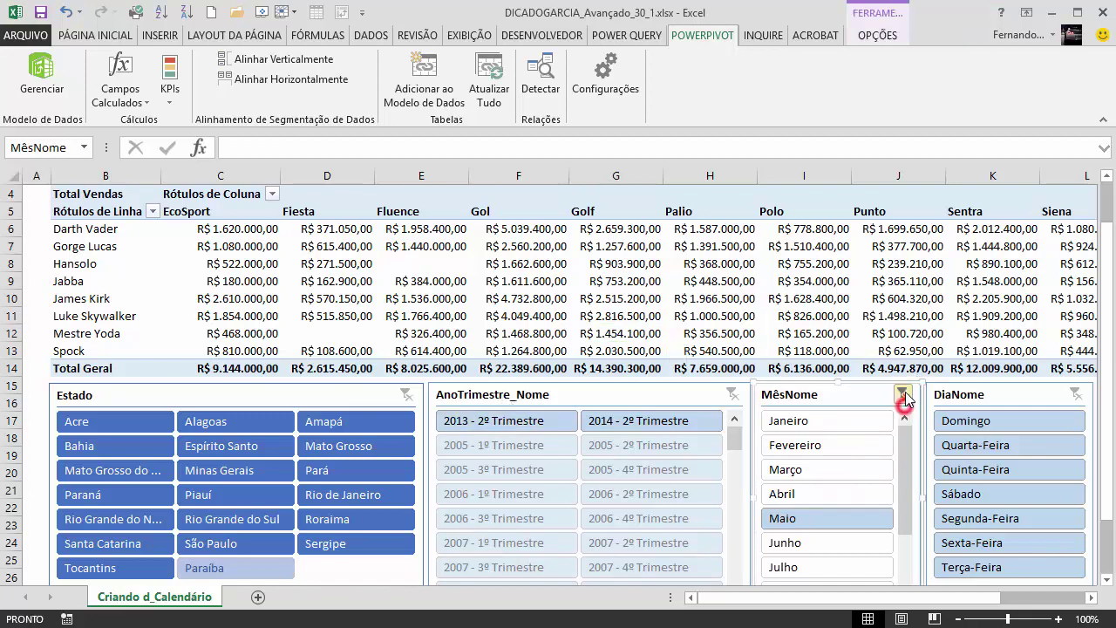
Filter by 2014 - 2º Trimestre, Maio, Sábado and Rio de Janeiro together, then clear all four slicers
click(636, 469)
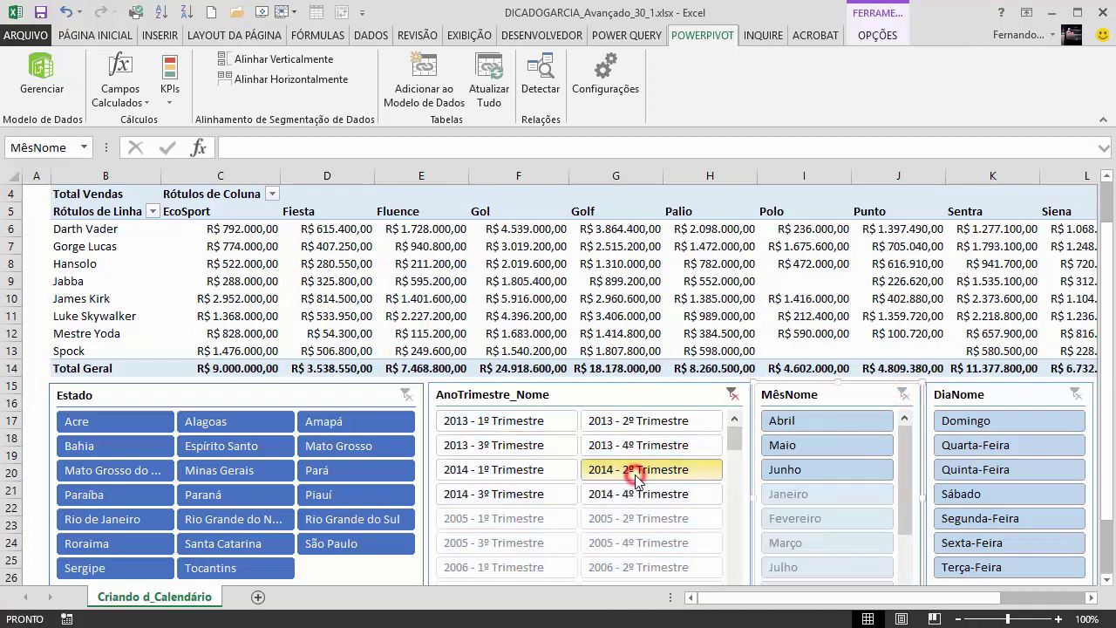
click(831, 444)
click(1001, 470)
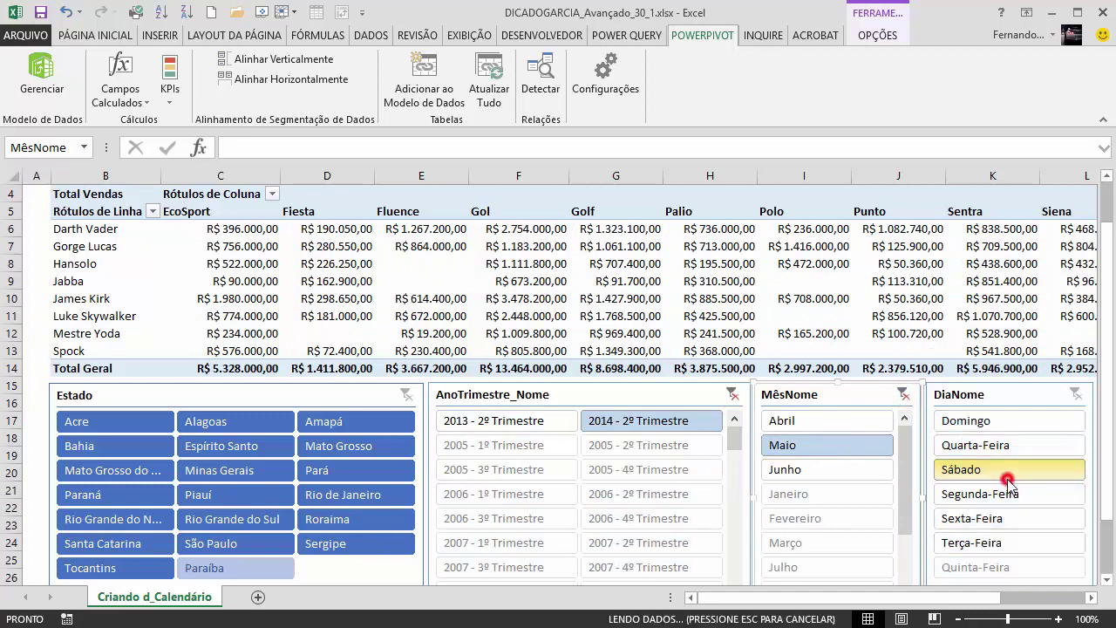
click(247, 470)
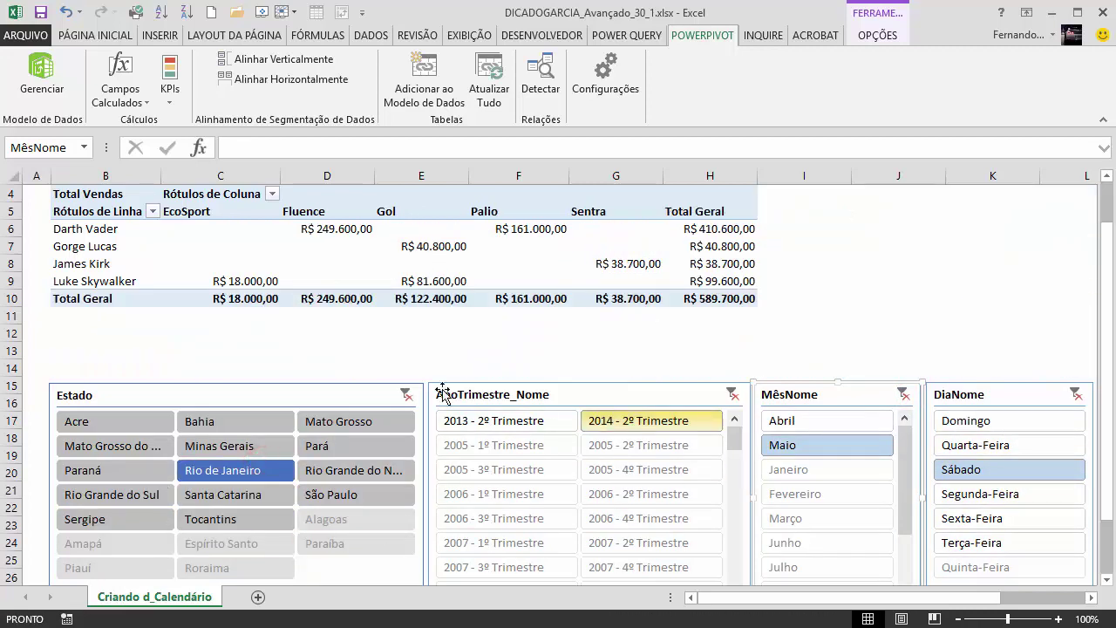
click(1075, 394)
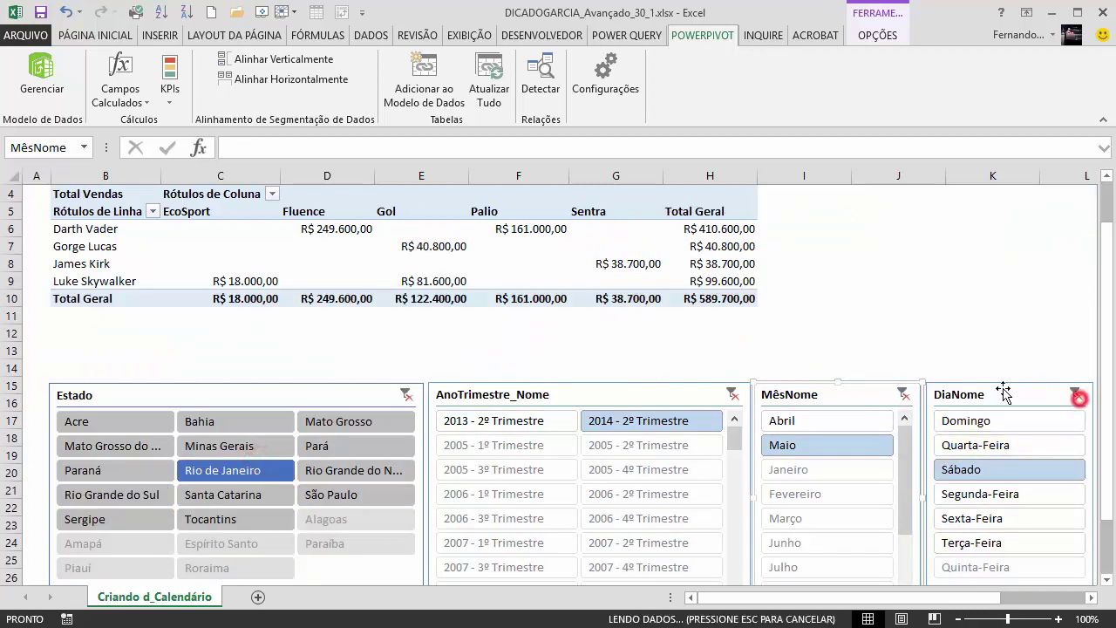
click(903, 394)
click(730, 394)
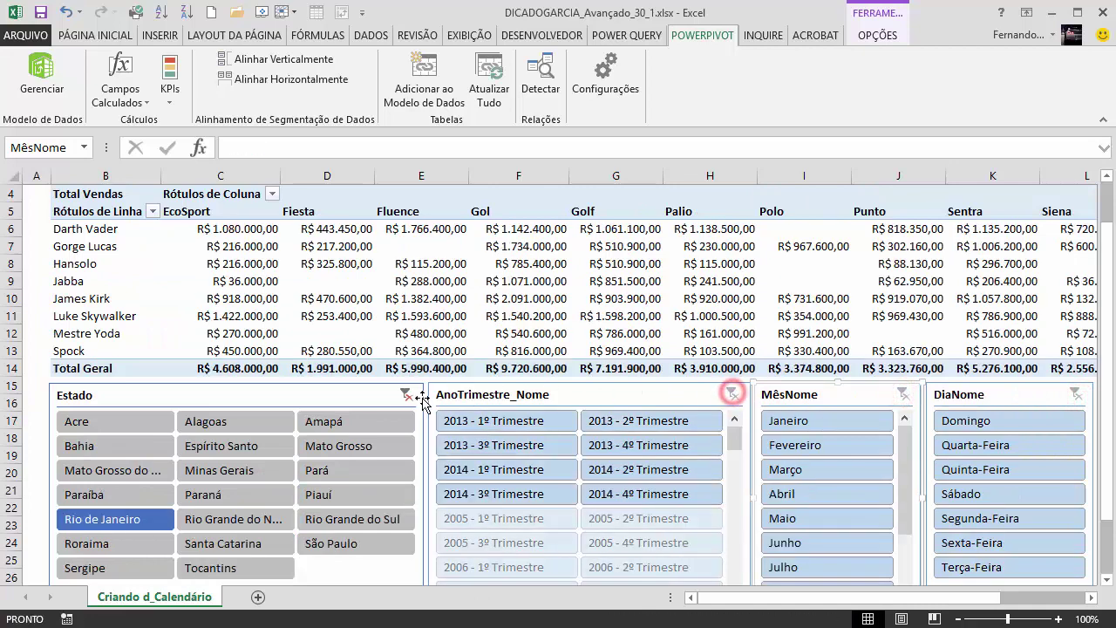
click(405, 394)
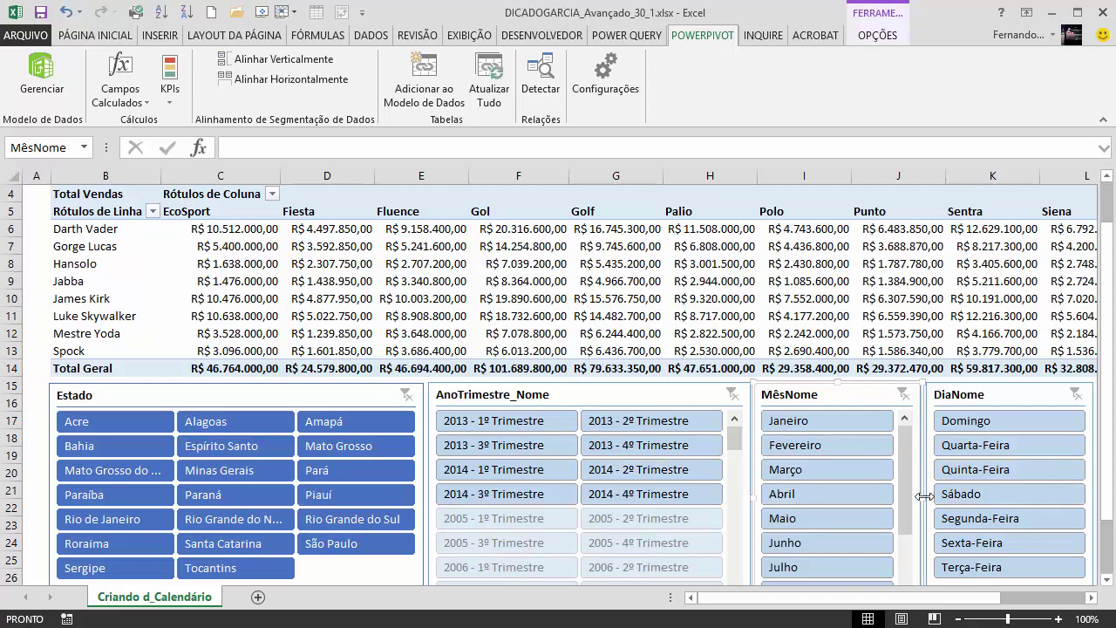
Insert a clustered column pivot chart of Total Vendas and stretch it across the top of the sheet
click(495, 277)
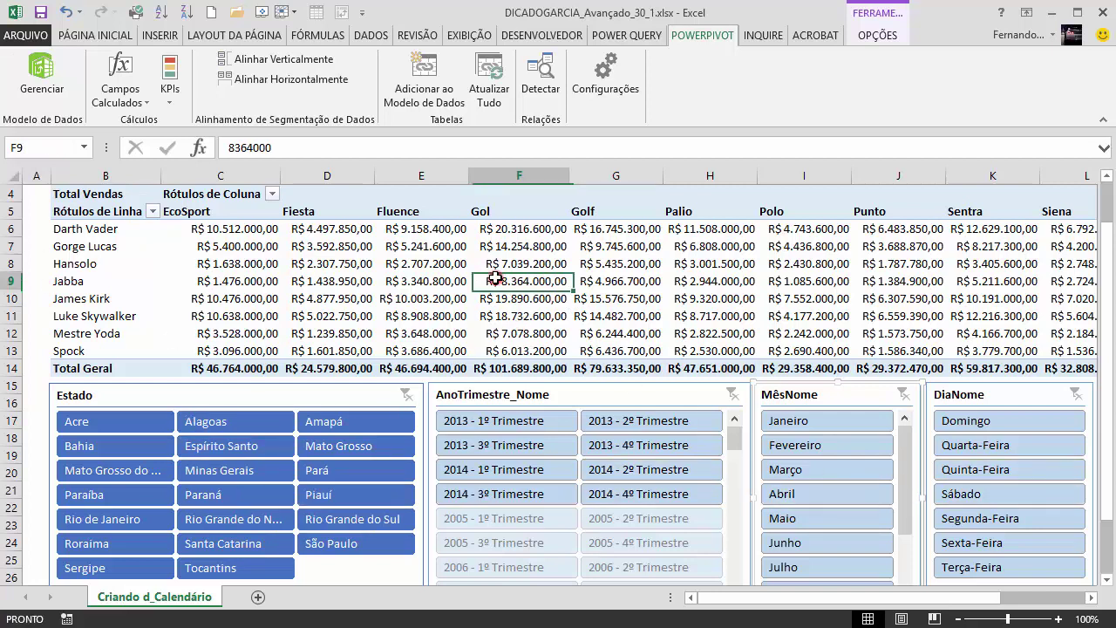
click(166, 35)
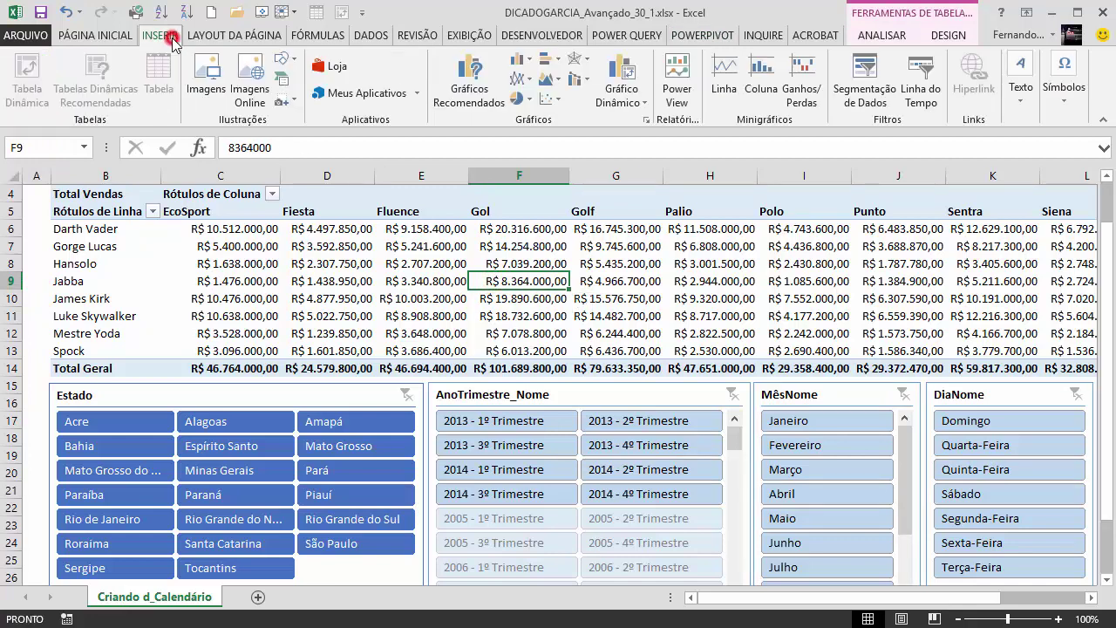
click(522, 61)
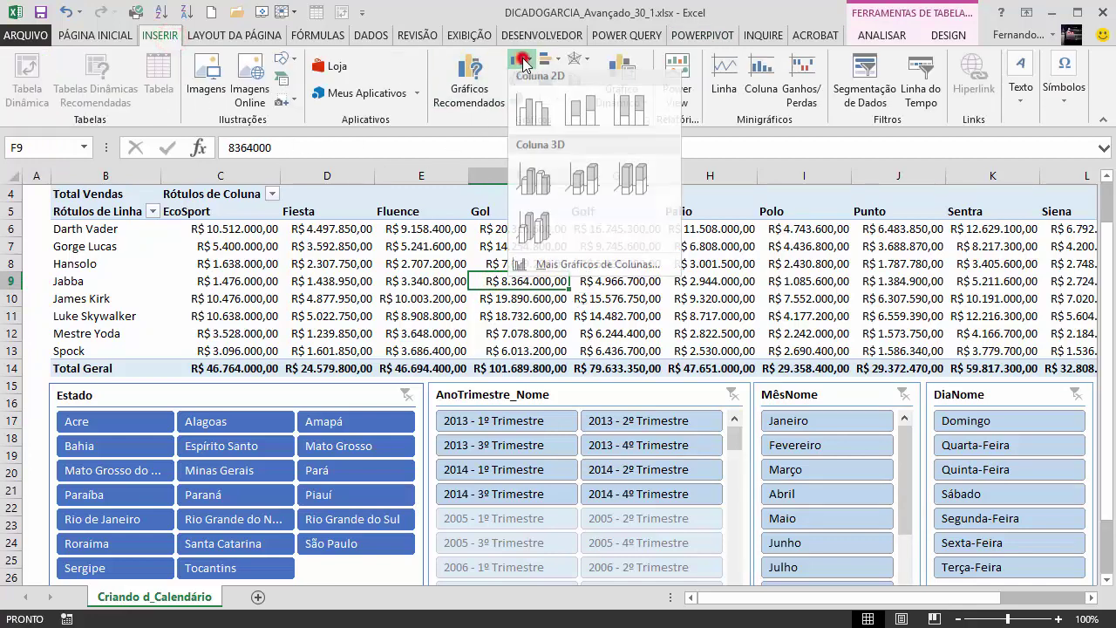
click(532, 110)
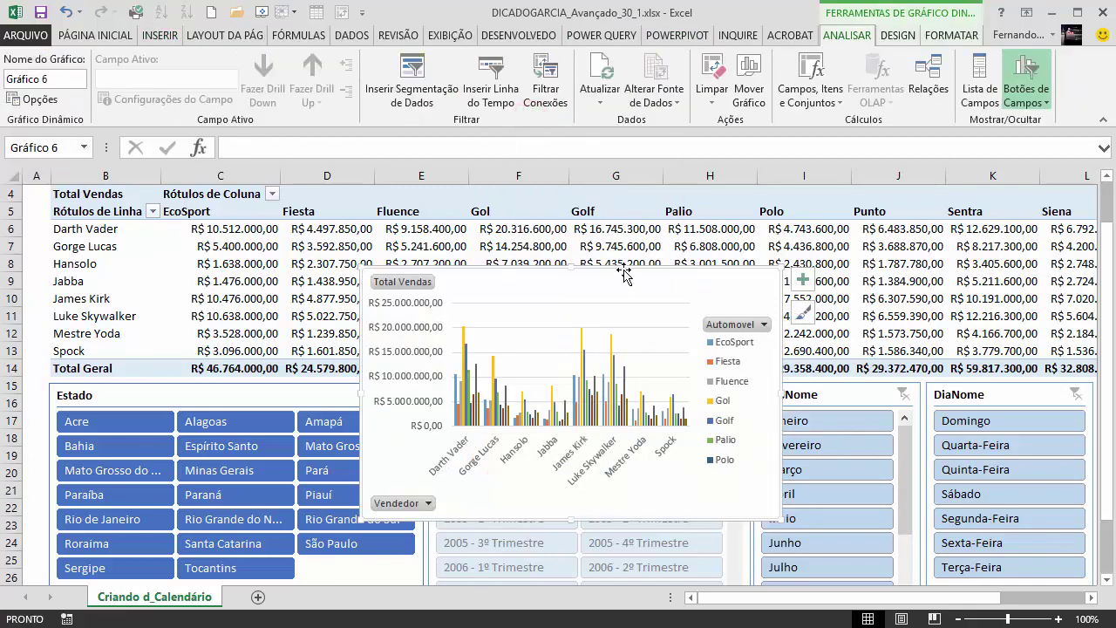
mouse_move(633, 284)
mouse_down()
mouse_move(308, 247)
mouse_move(311, 210)
mouse_up()
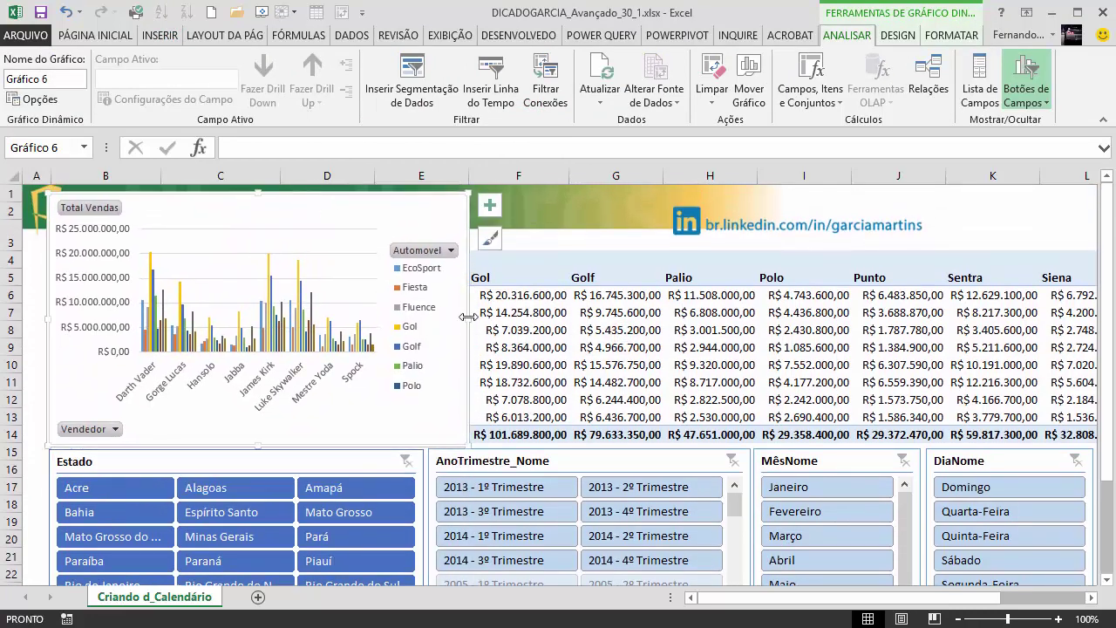
drag(468, 316, 395, 299)
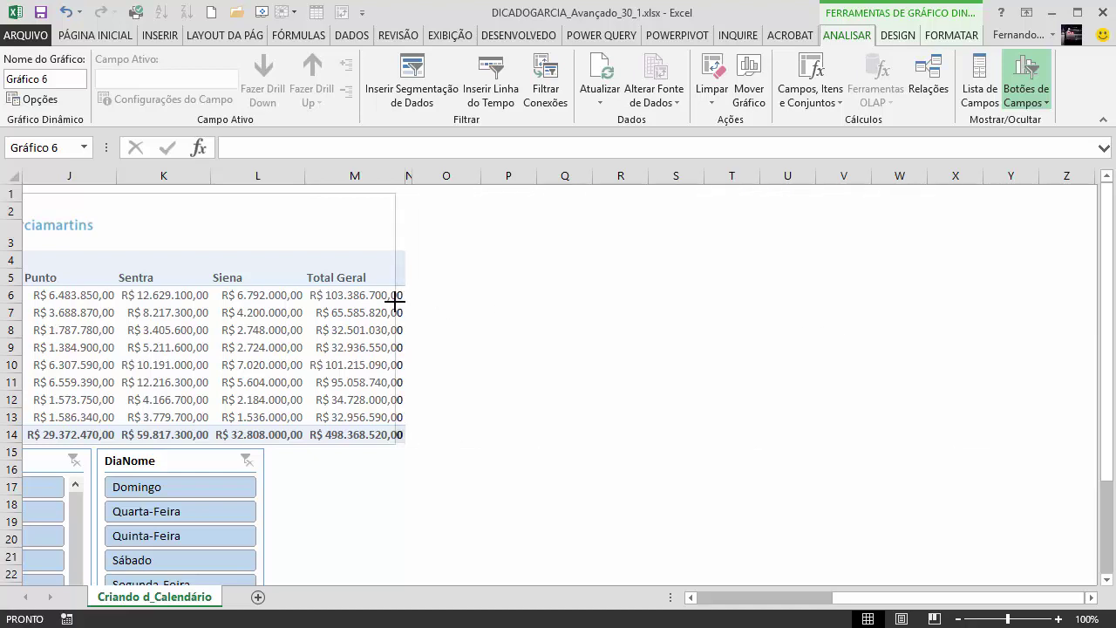
drag(875, 600, 589, 582)
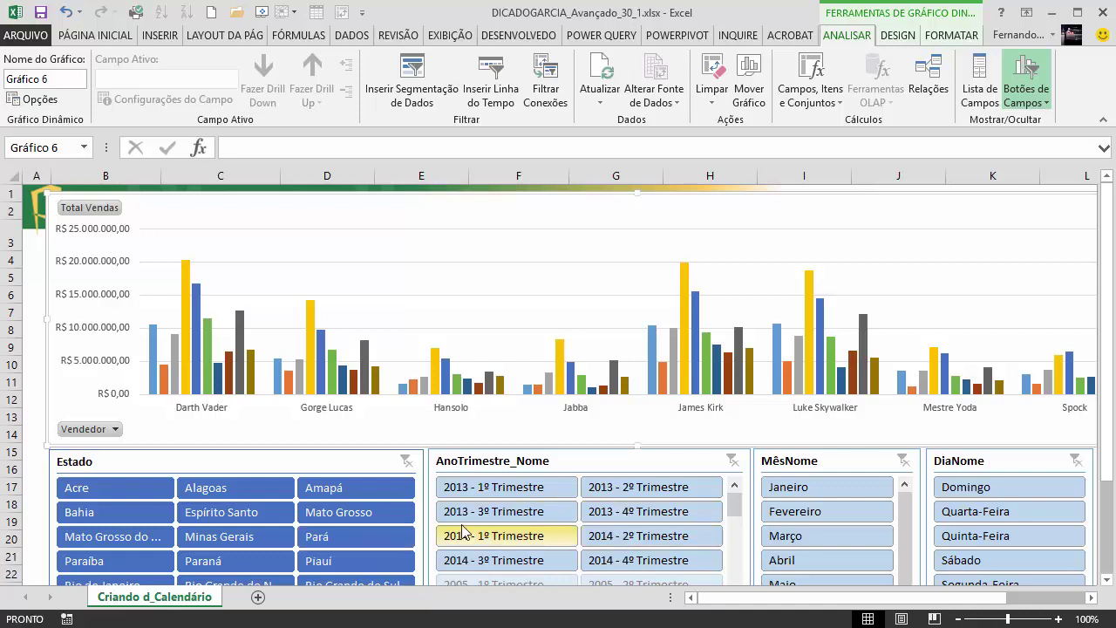
click(36, 381)
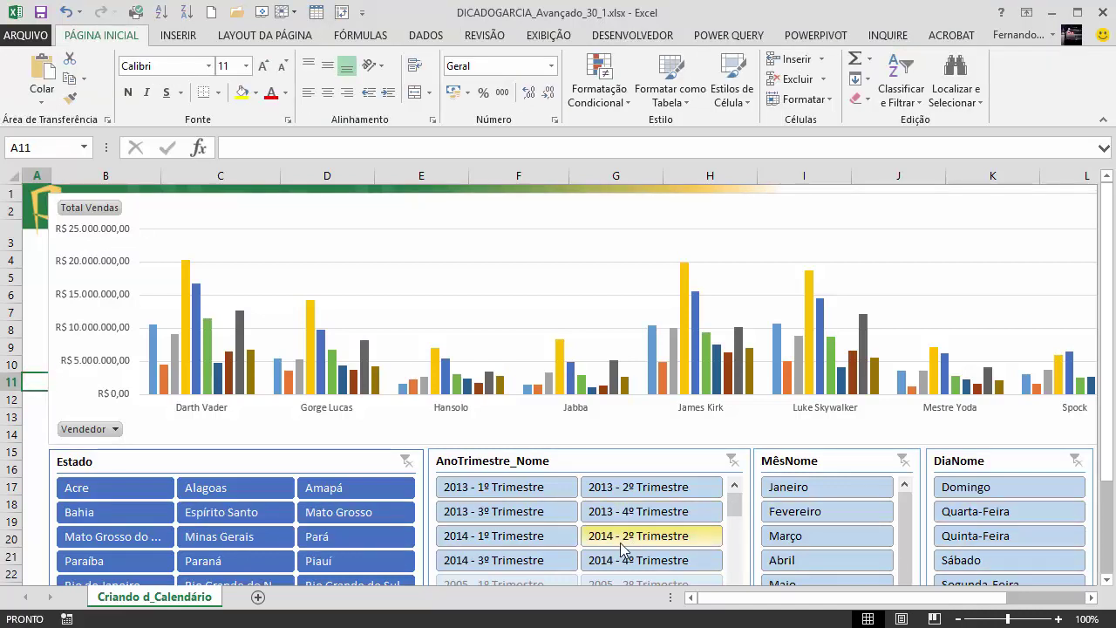
click(668, 542)
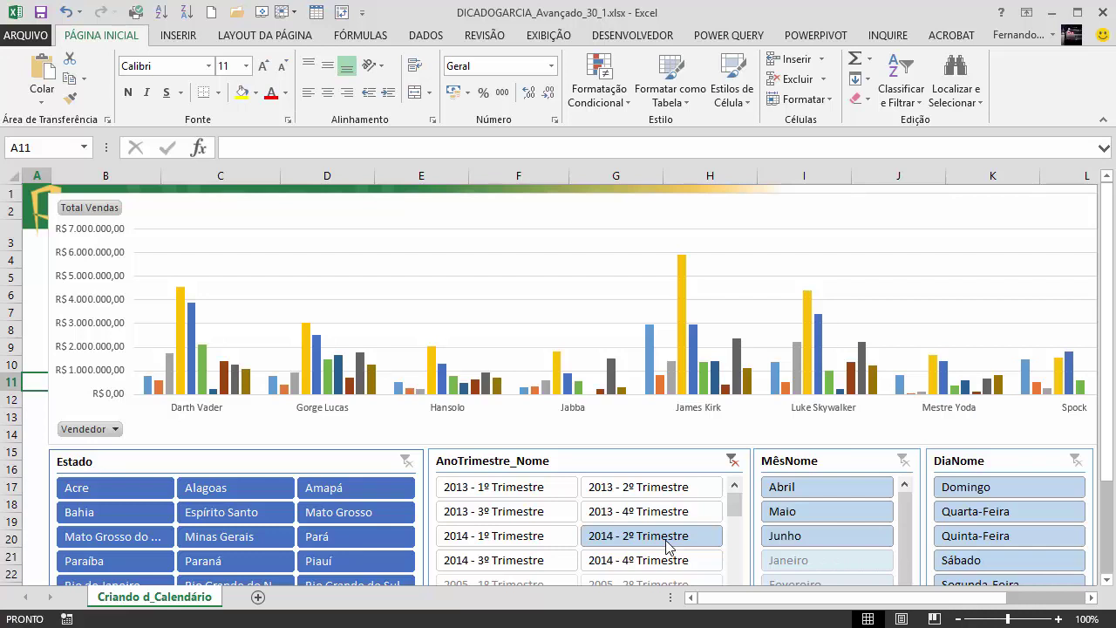
click(92, 521)
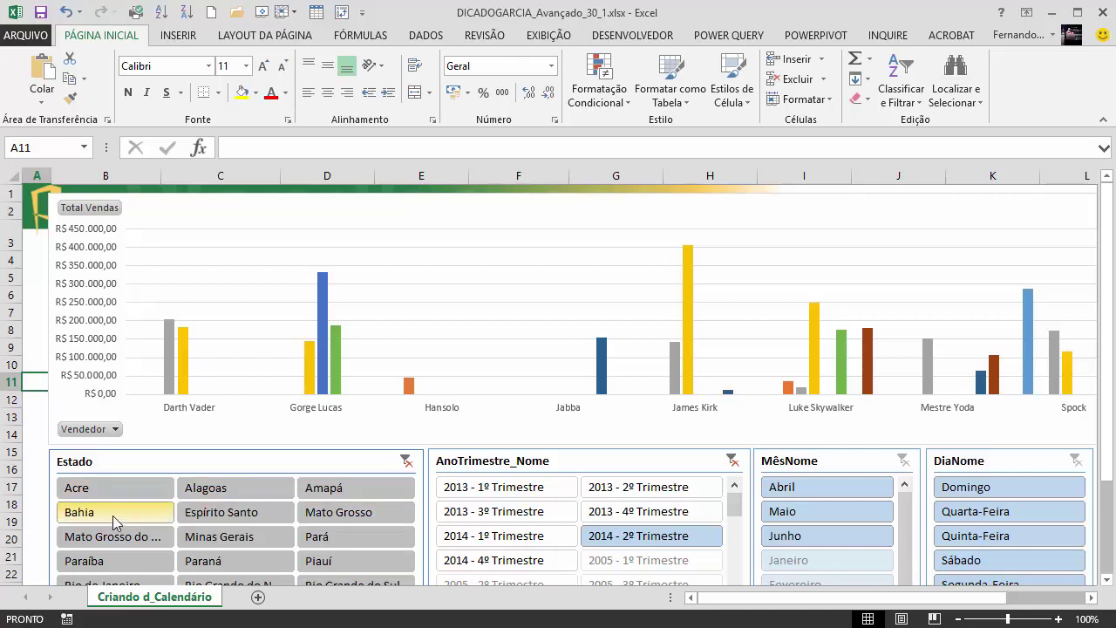
ctrl+click(219, 536)
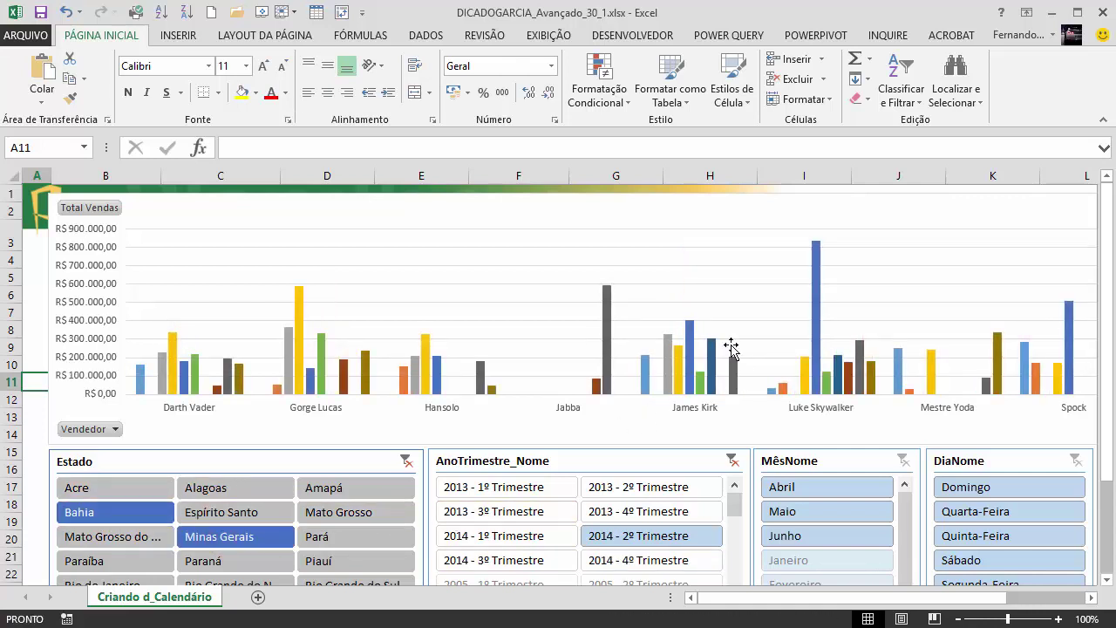
click(729, 459)
click(406, 461)
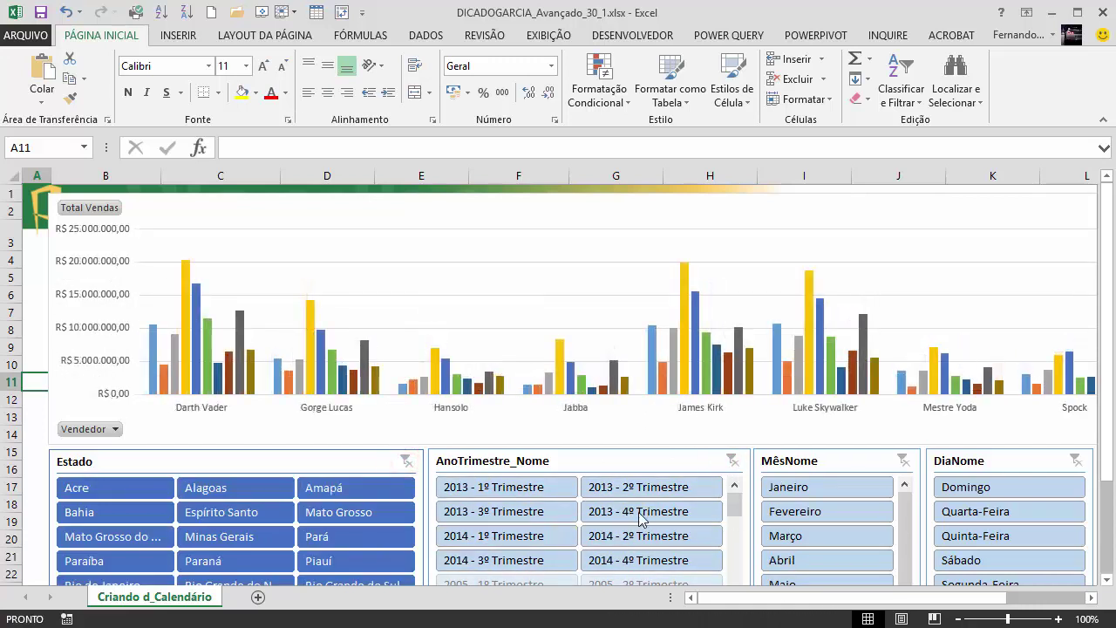
click(849, 513)
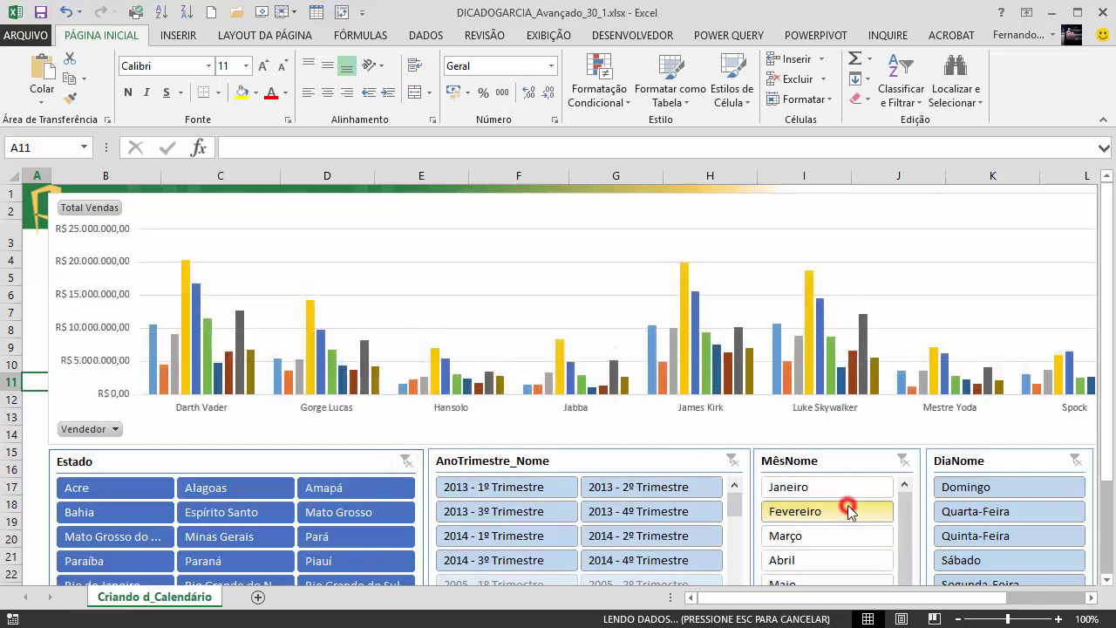
click(1011, 489)
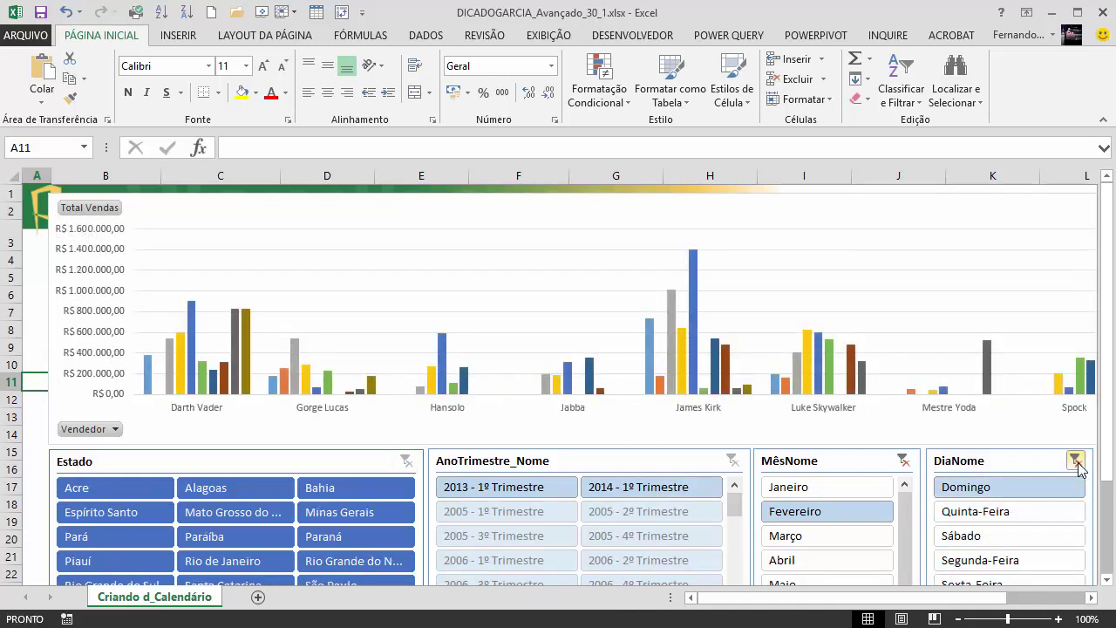
click(1076, 460)
click(902, 460)
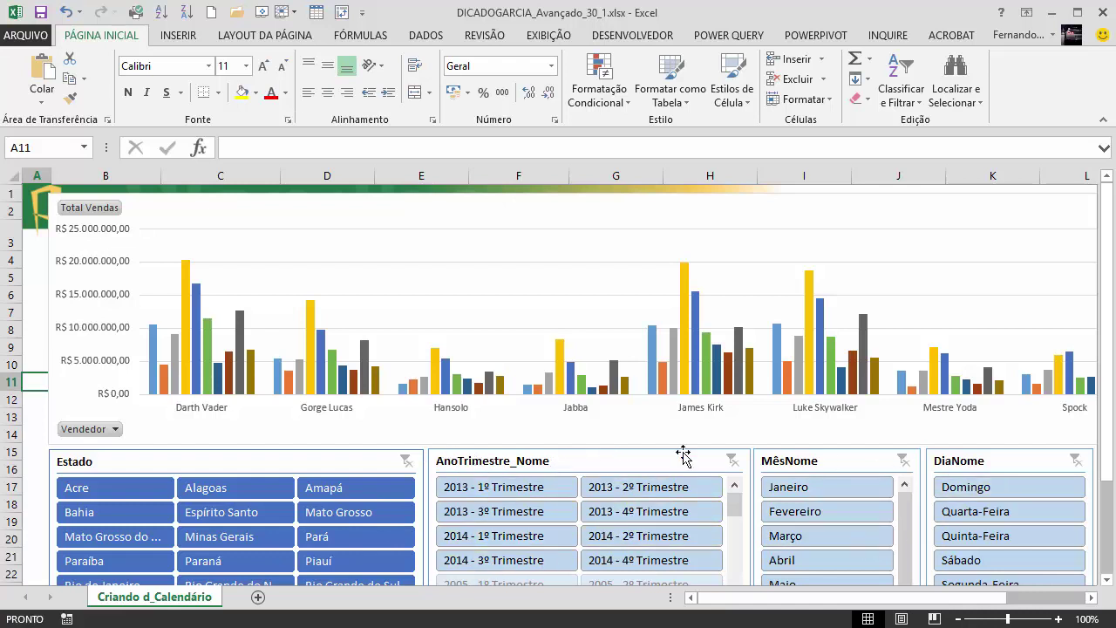
click(1019, 537)
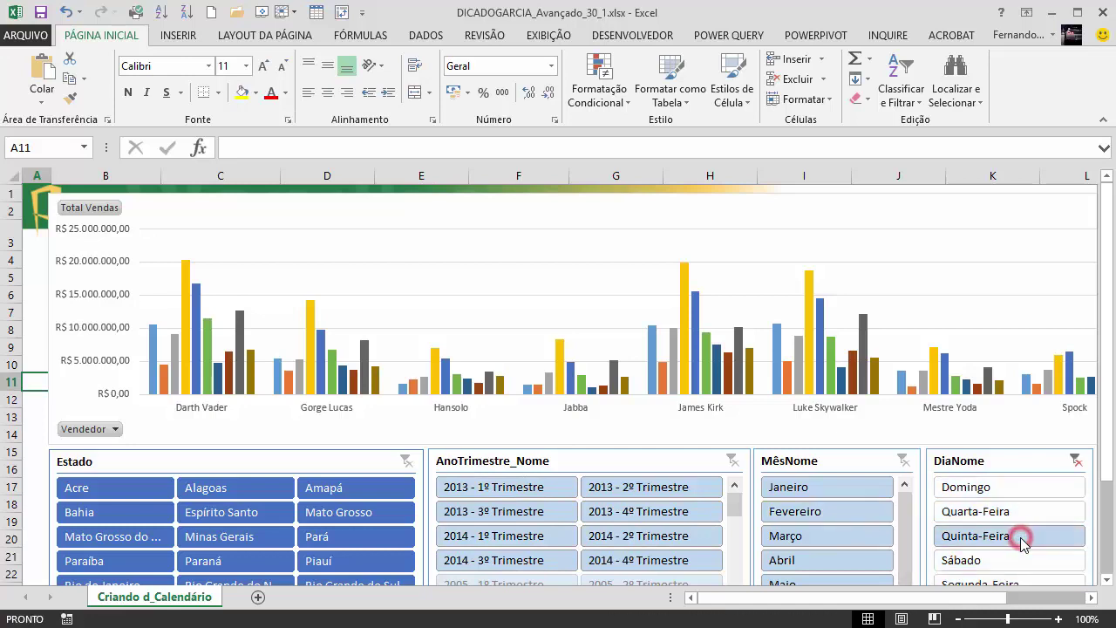
click(806, 535)
click(321, 489)
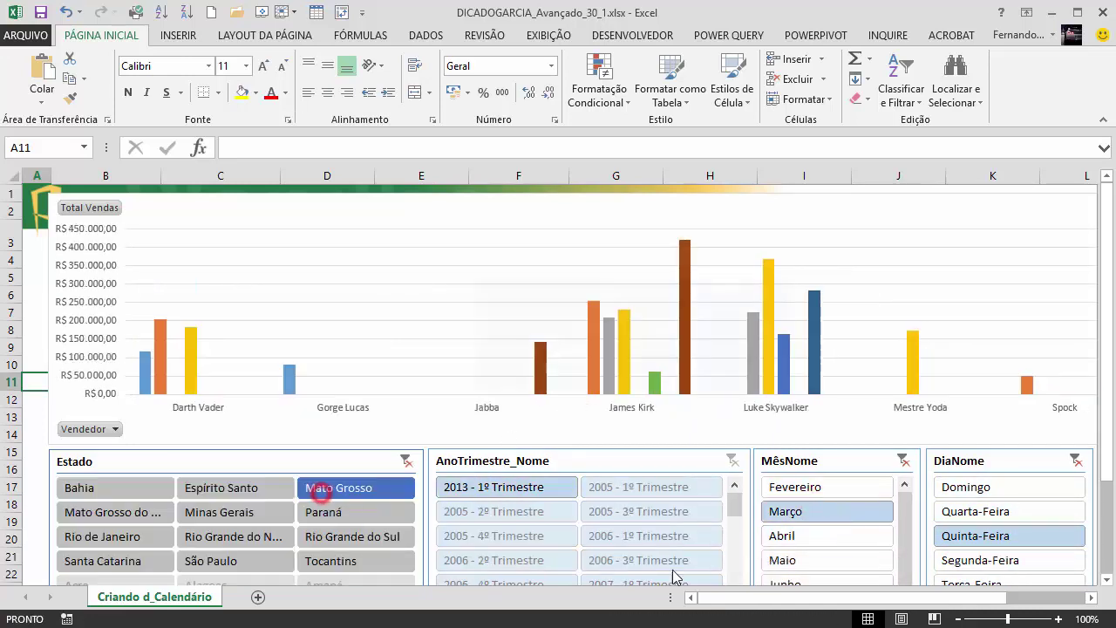
click(312, 515)
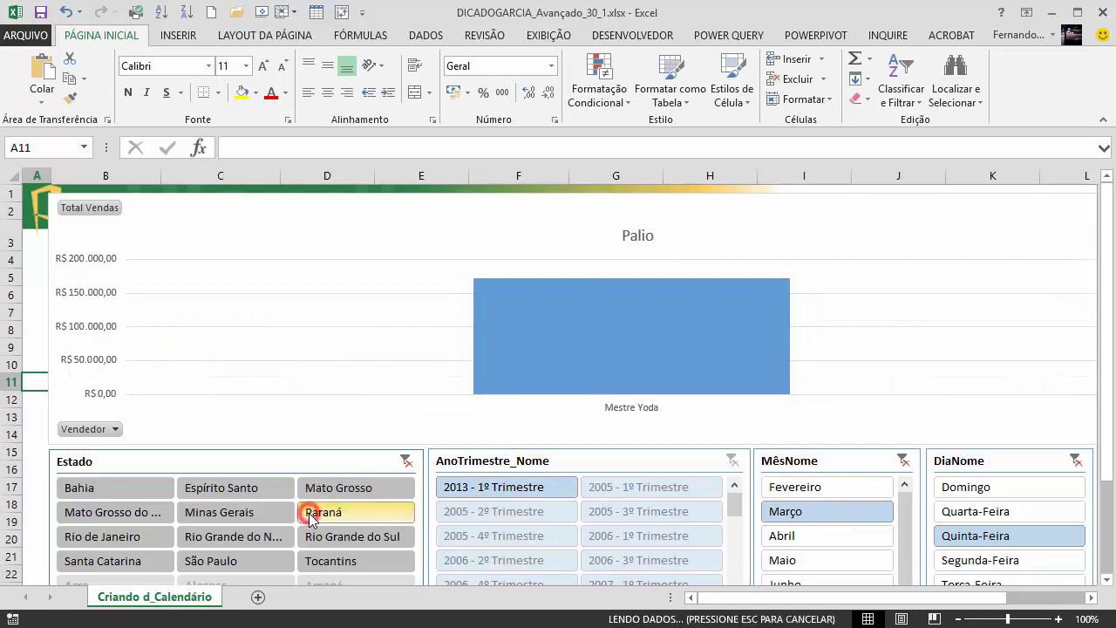
click(903, 460)
click(1075, 459)
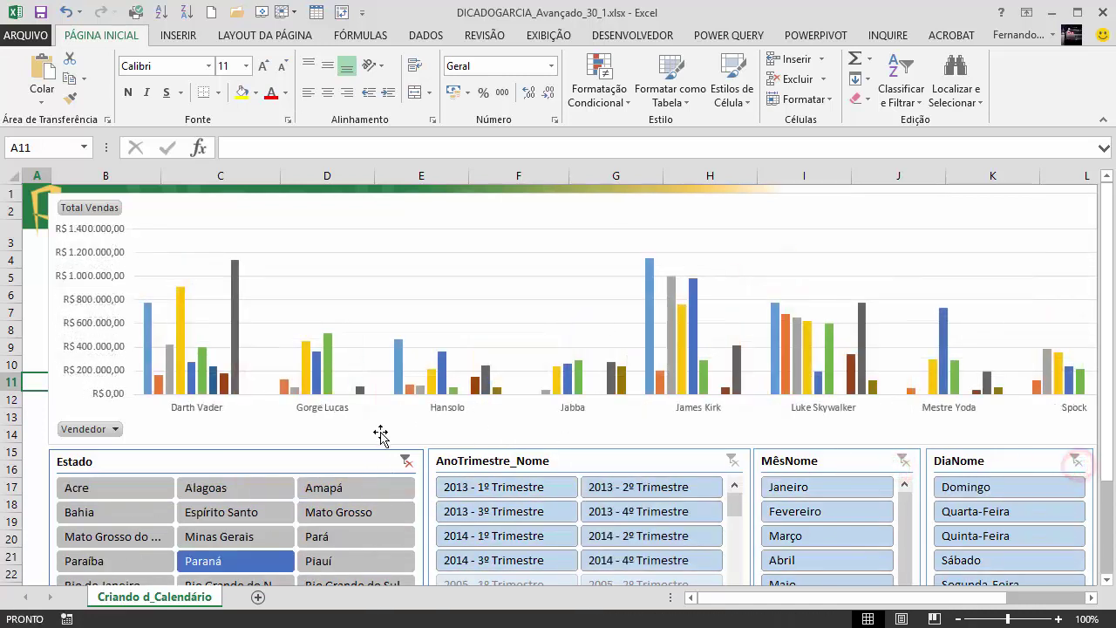
click(405, 461)
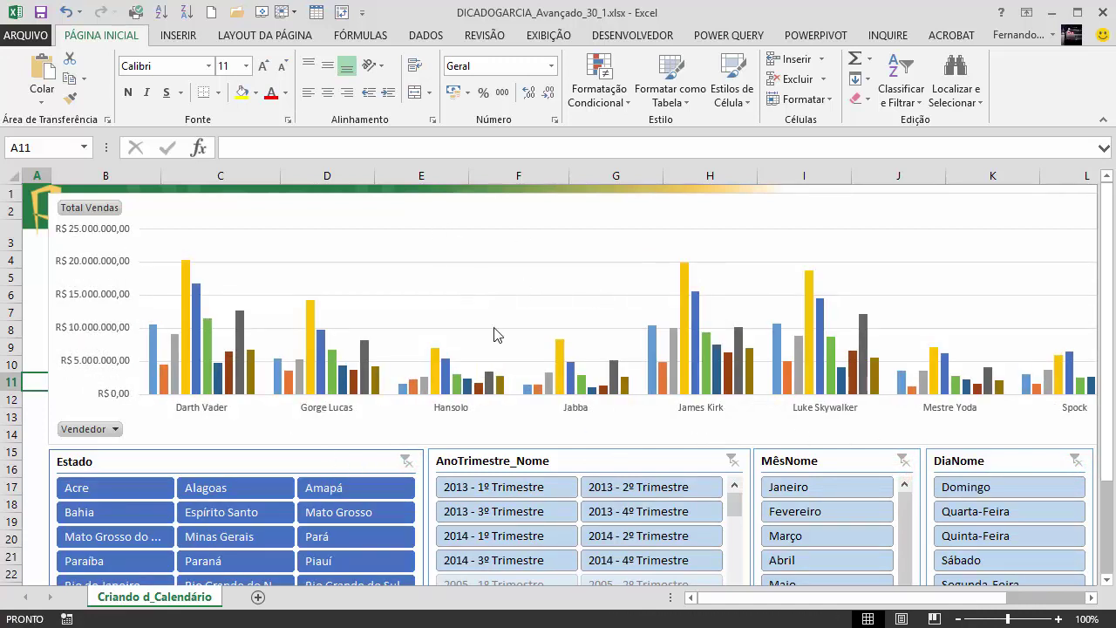
click(461, 242)
click(485, 192)
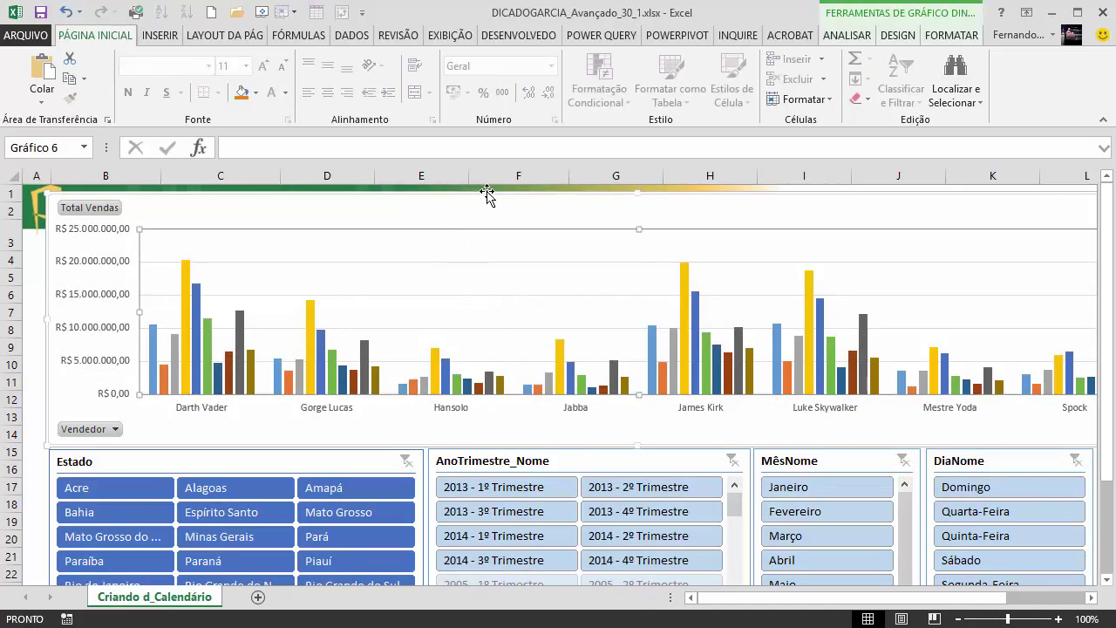